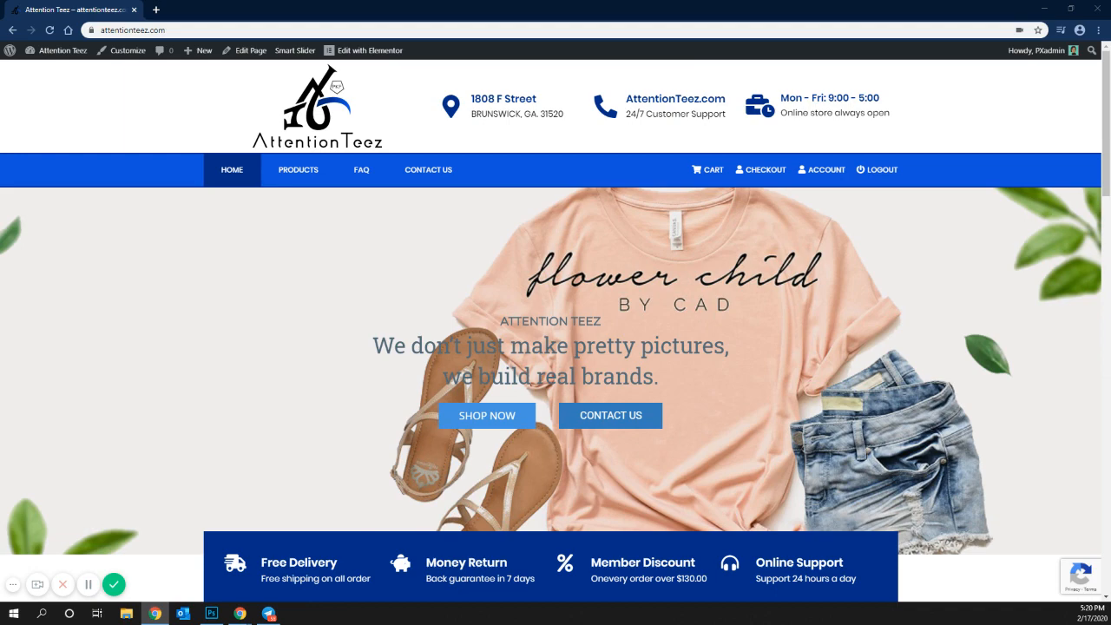
Review the storefront's featured products and the White T-shirt product page.
scroll(642, 384, down, 4)
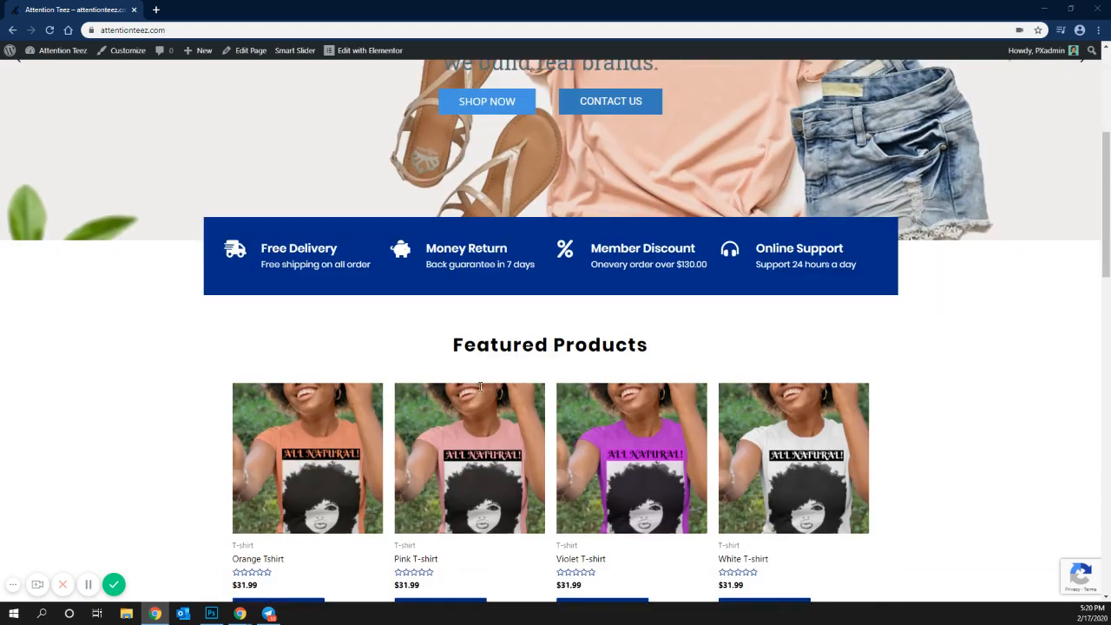
scroll(768, 484, down, 2)
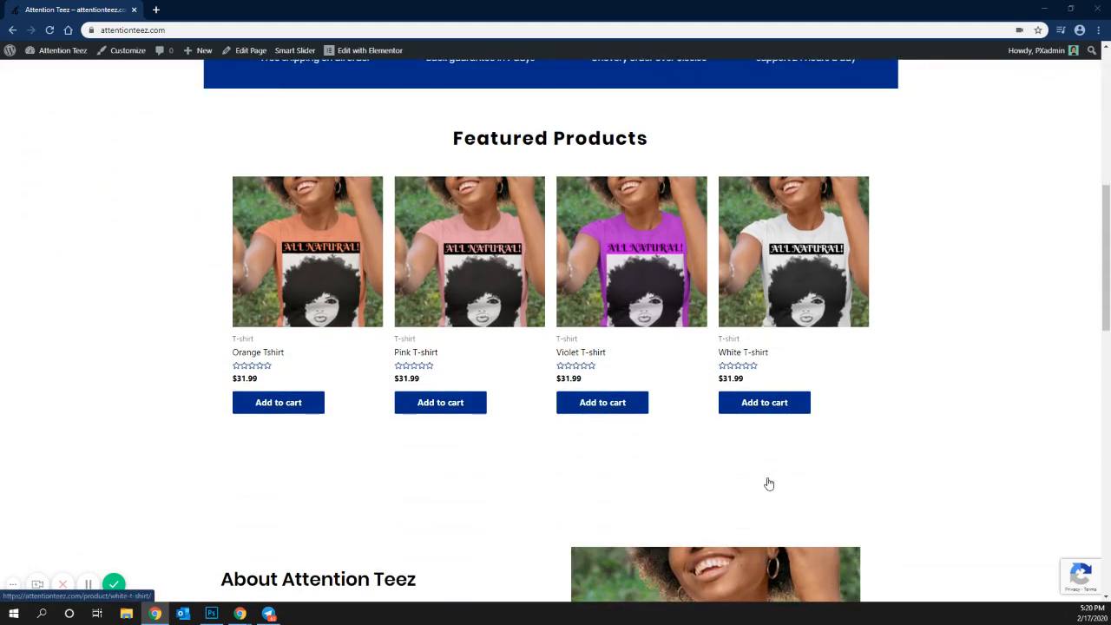
scroll(768, 483, down, 2)
scroll(686, 417, up, 2)
click(755, 265)
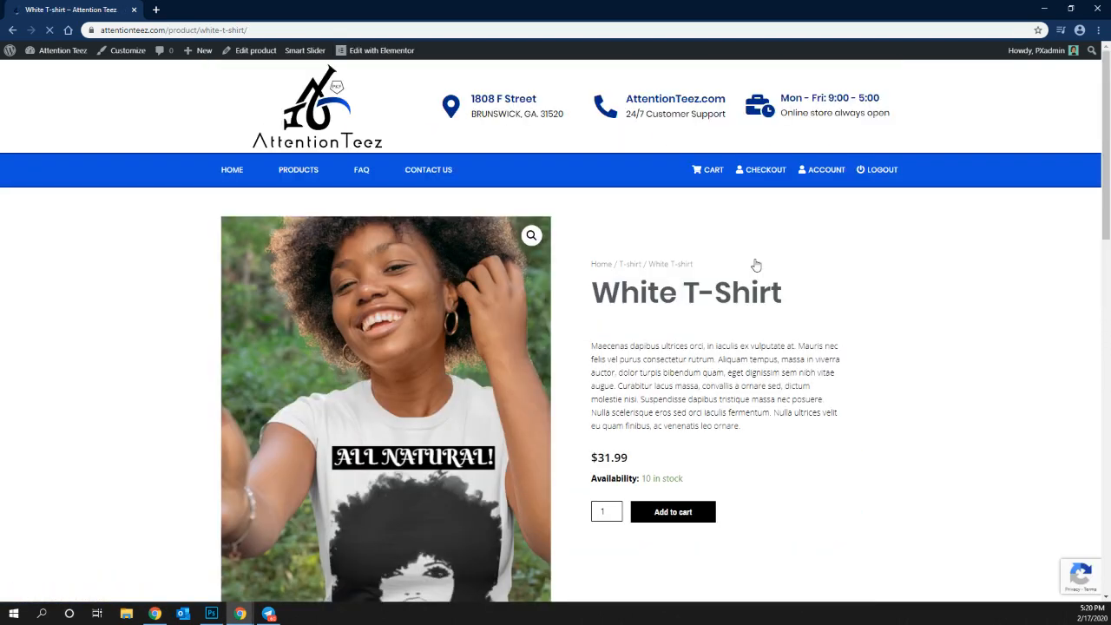
scroll(668, 432, down, 1)
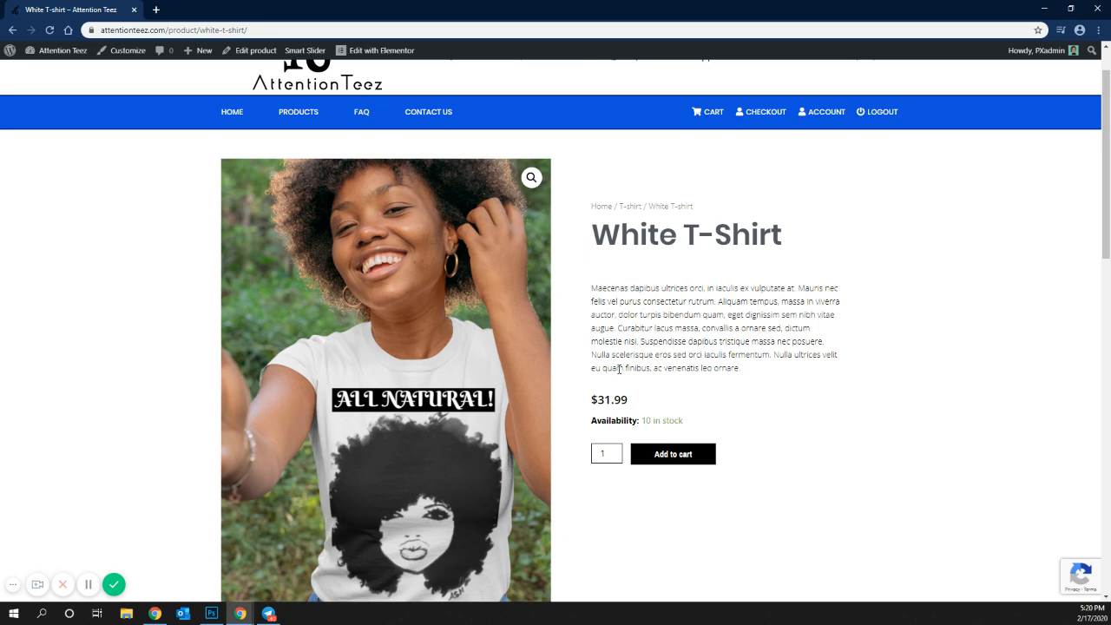
scroll(617, 350, up, 1)
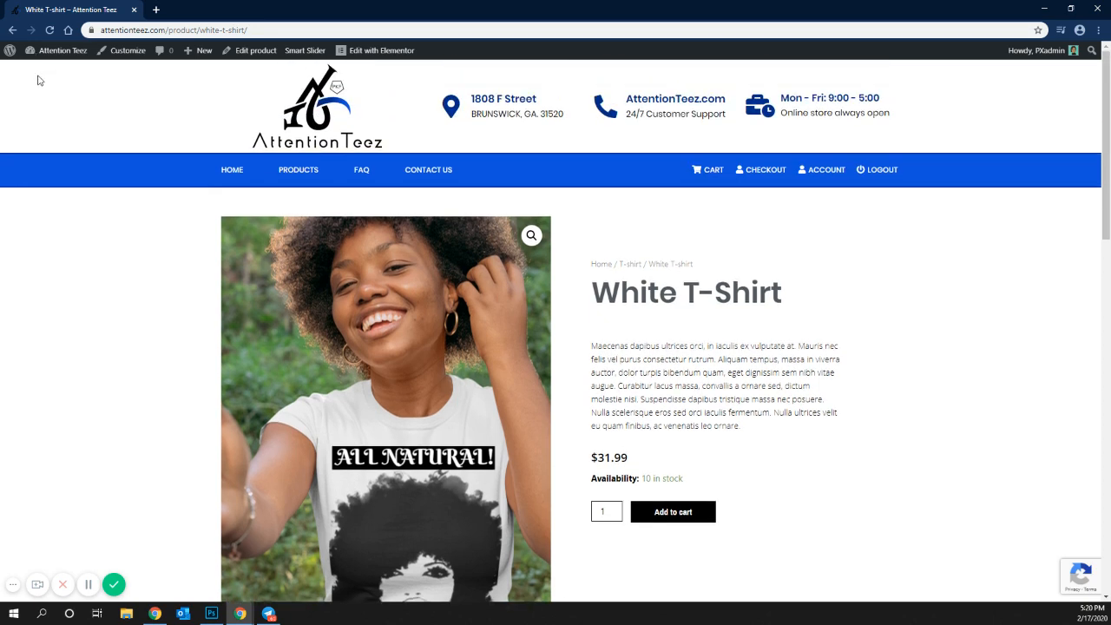
Go to the product attributes in the site's admin dashboard and add an attribute named Color.
click(41, 70)
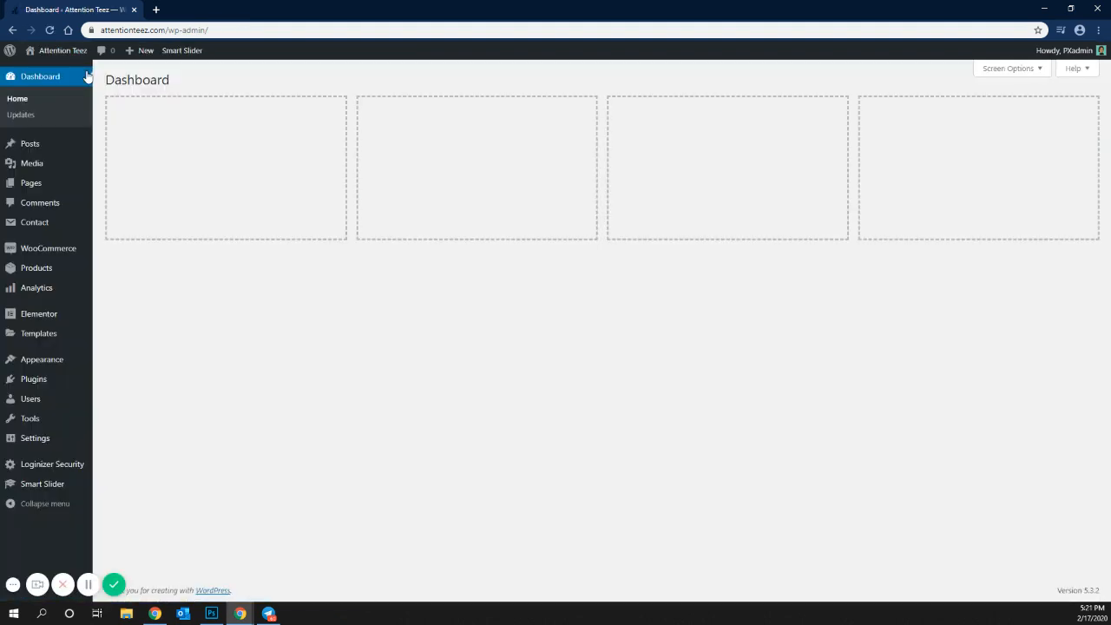
mouse_move(40, 277)
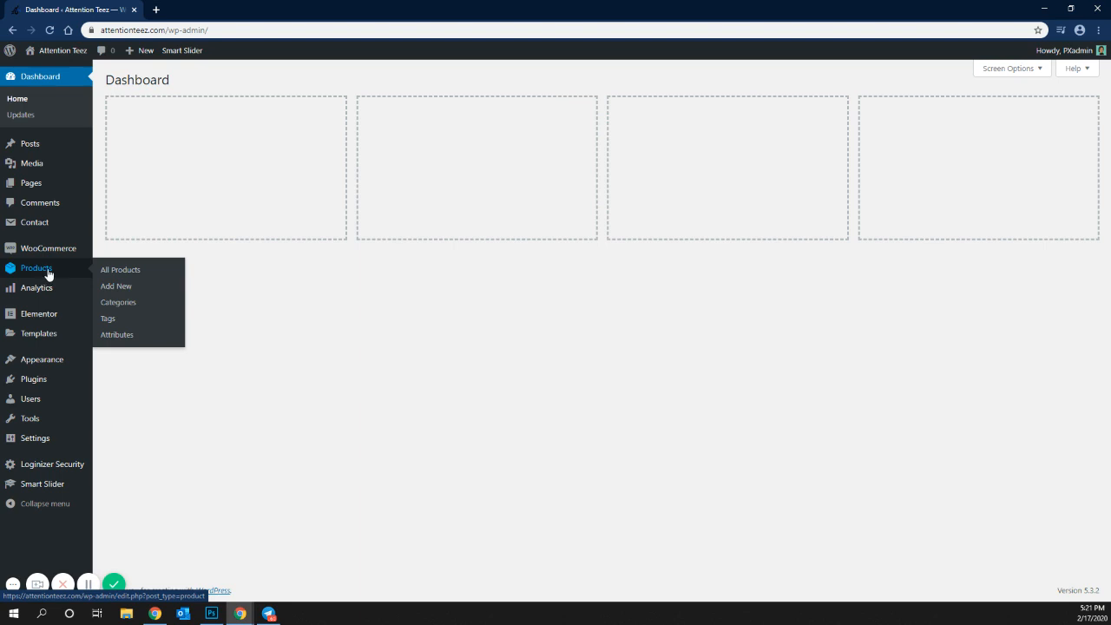
click(131, 340)
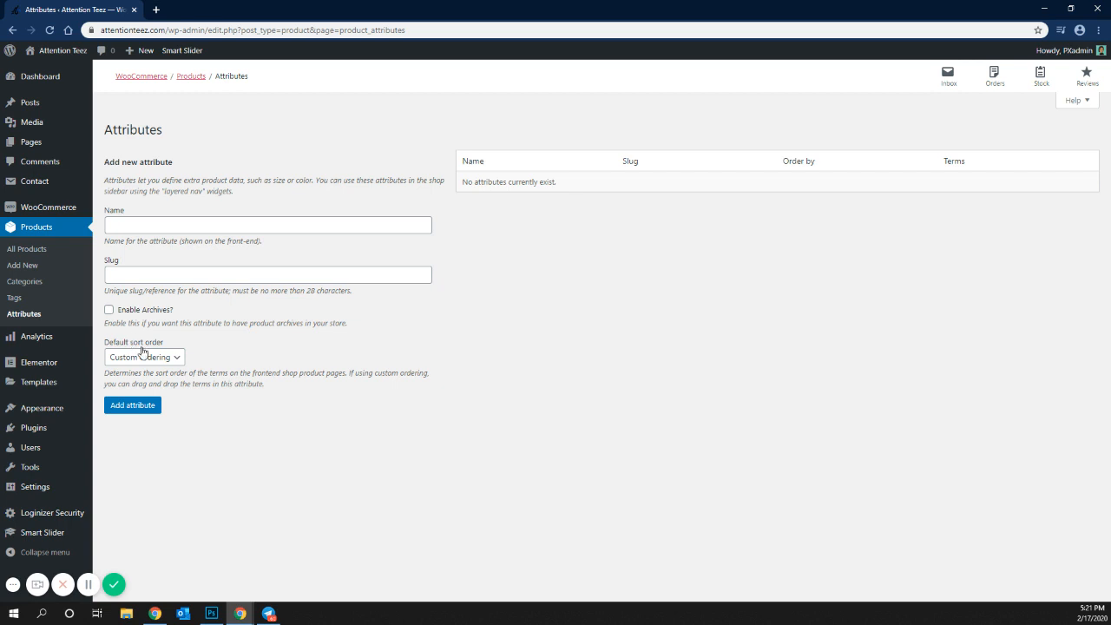
click(154, 223)
text(Color)
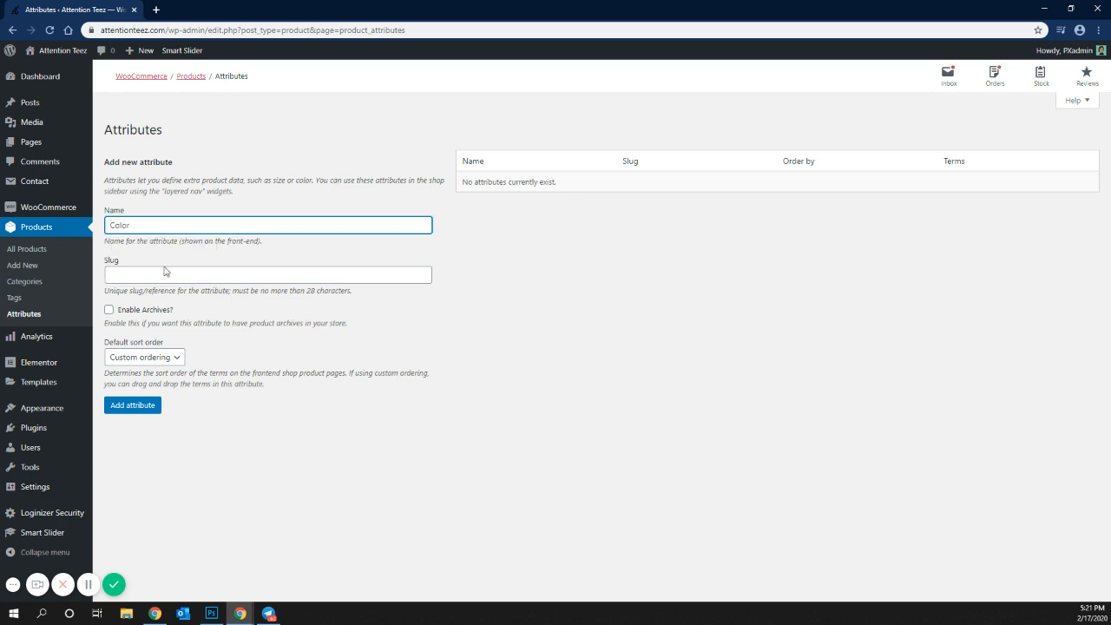
click(132, 404)
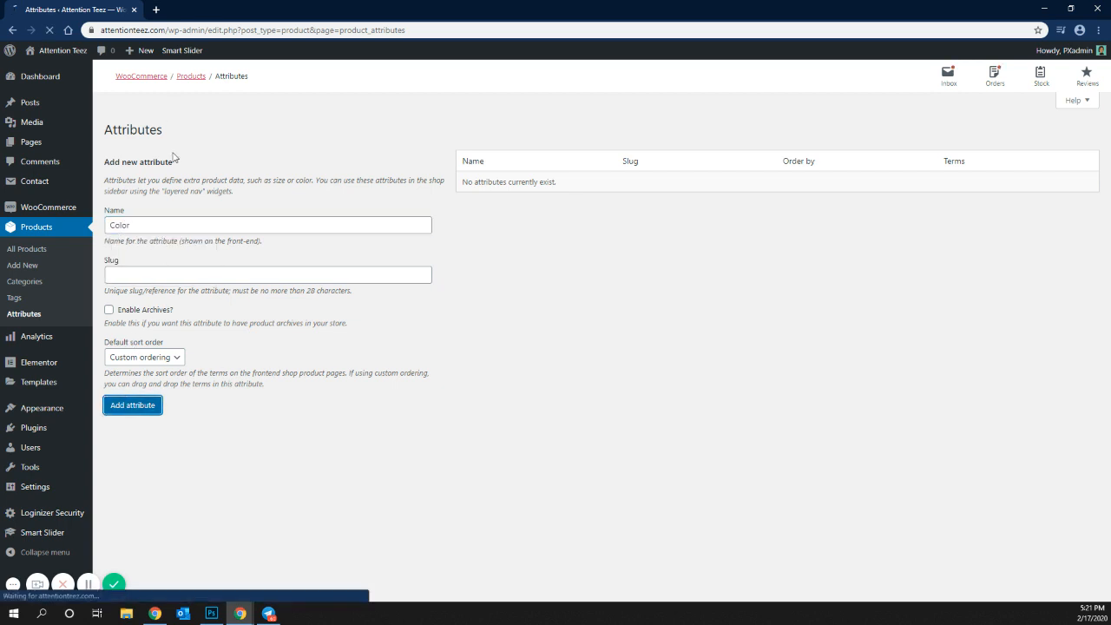
Add a second product attribute named Size with the default custom ordering.
click(131, 223)
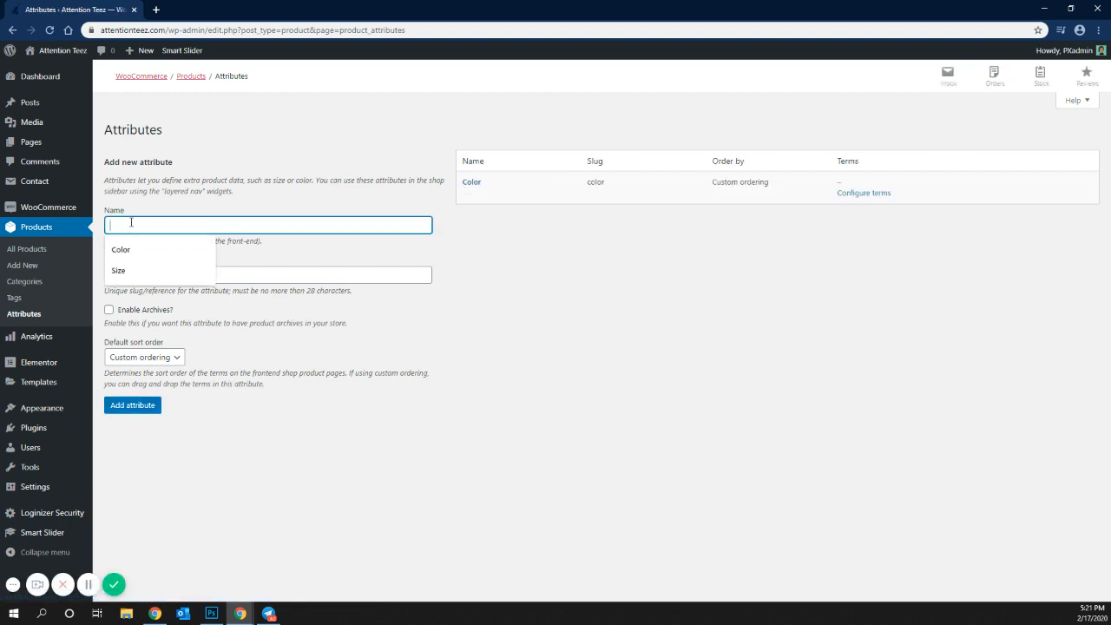
text(Size)
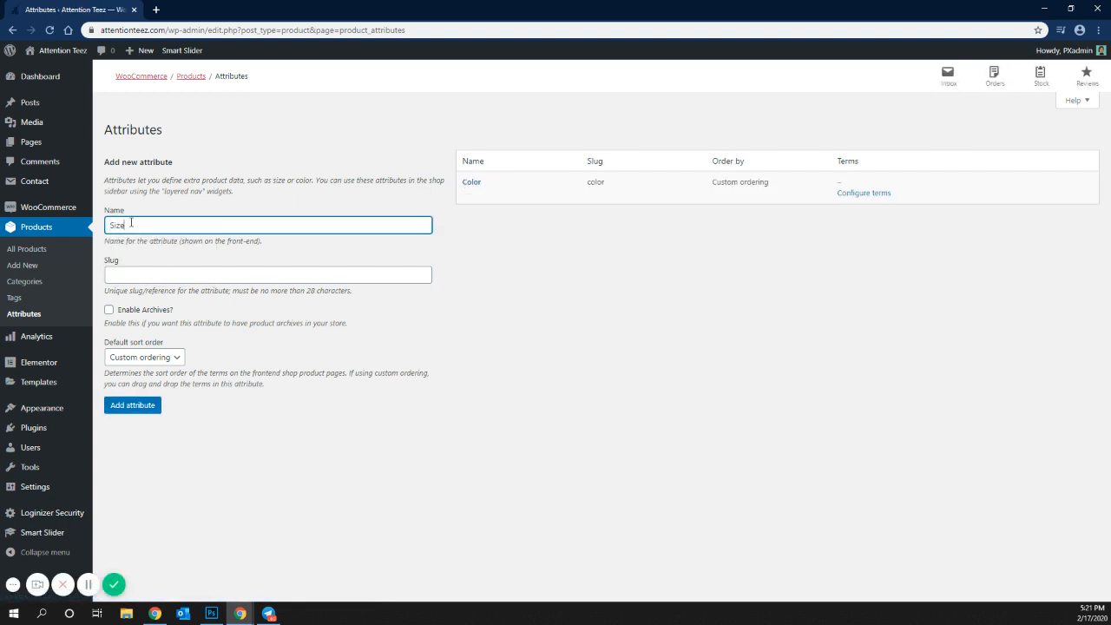
click(132, 411)
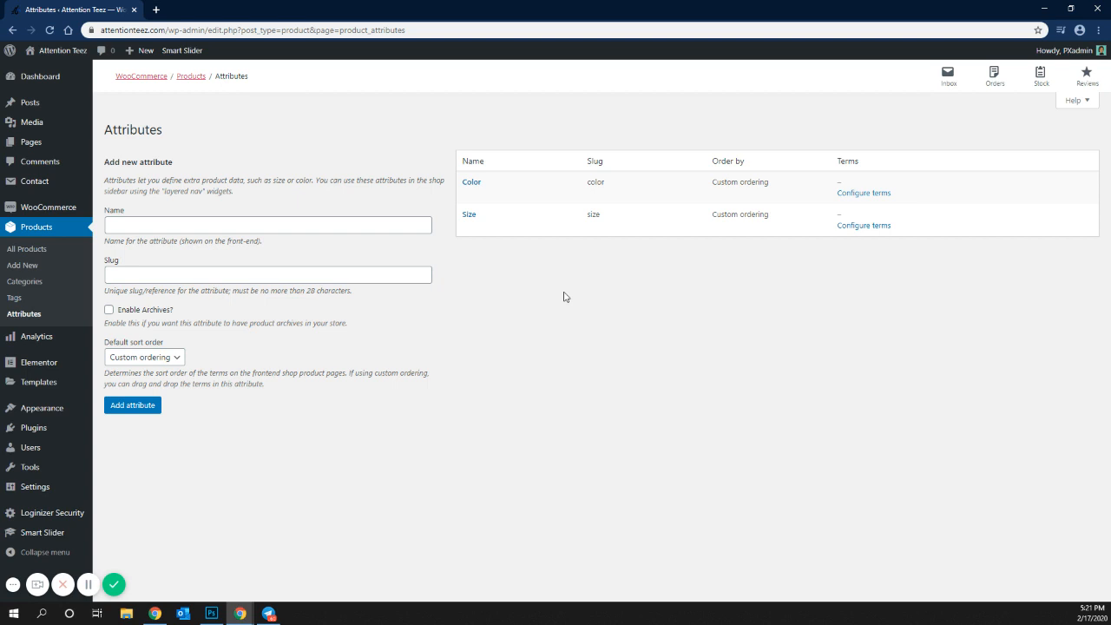
Configure the Color attribute's terms by adding Blue and Orange.
click(871, 193)
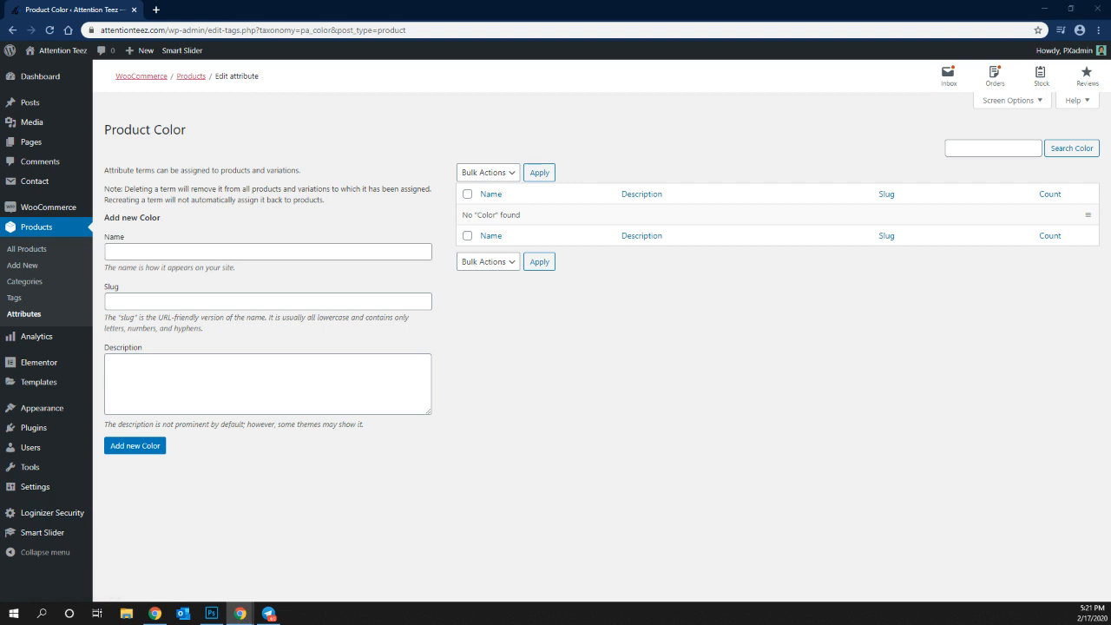
click(146, 255)
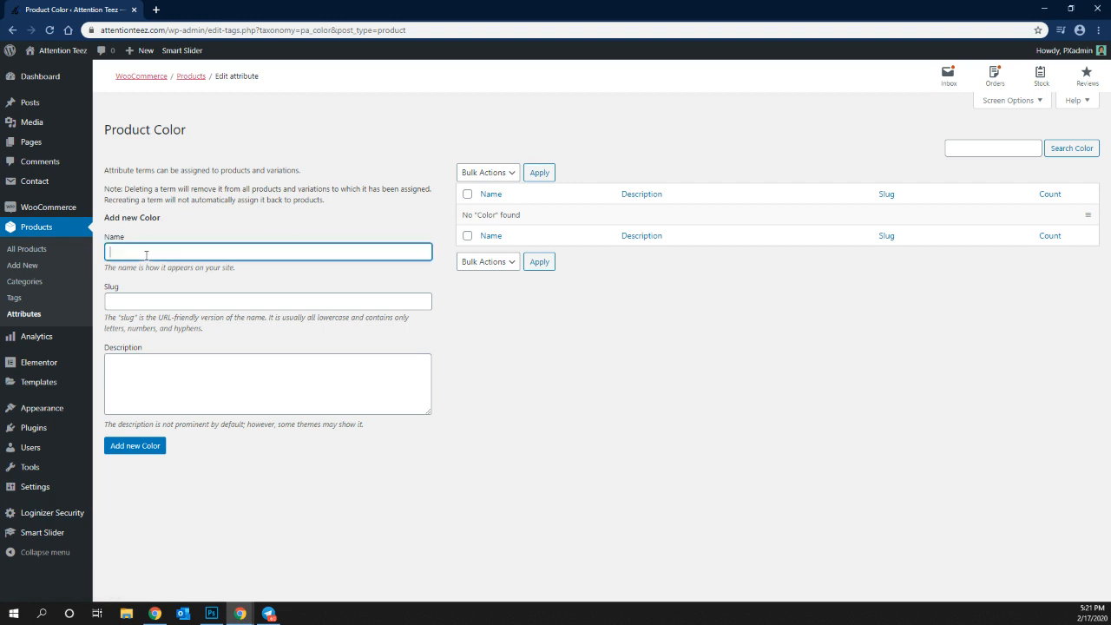
text(Blue)
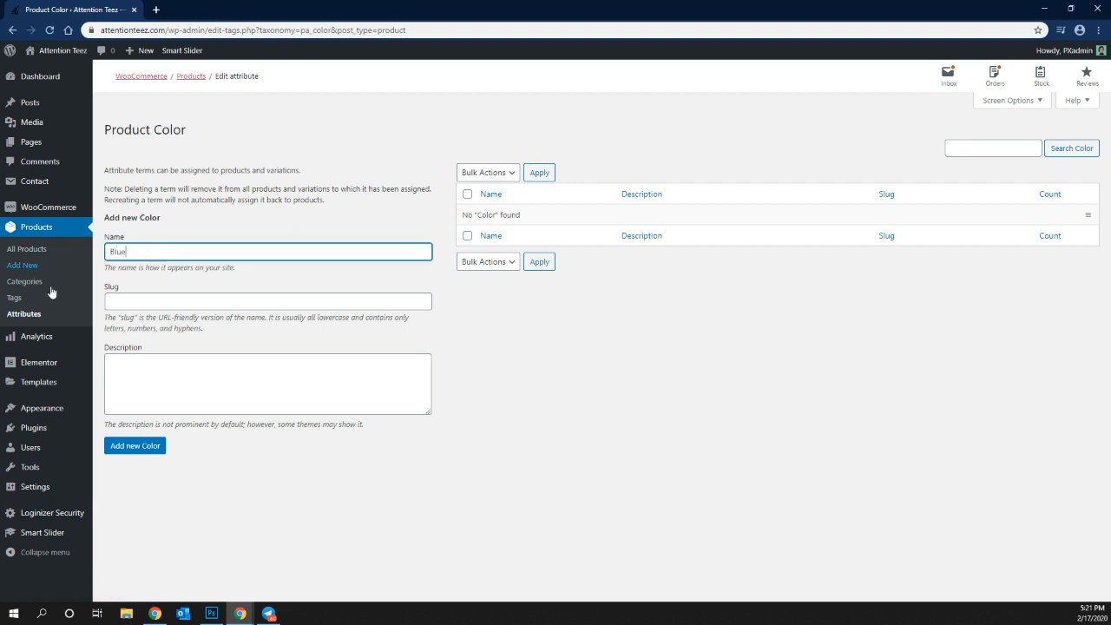
click(139, 446)
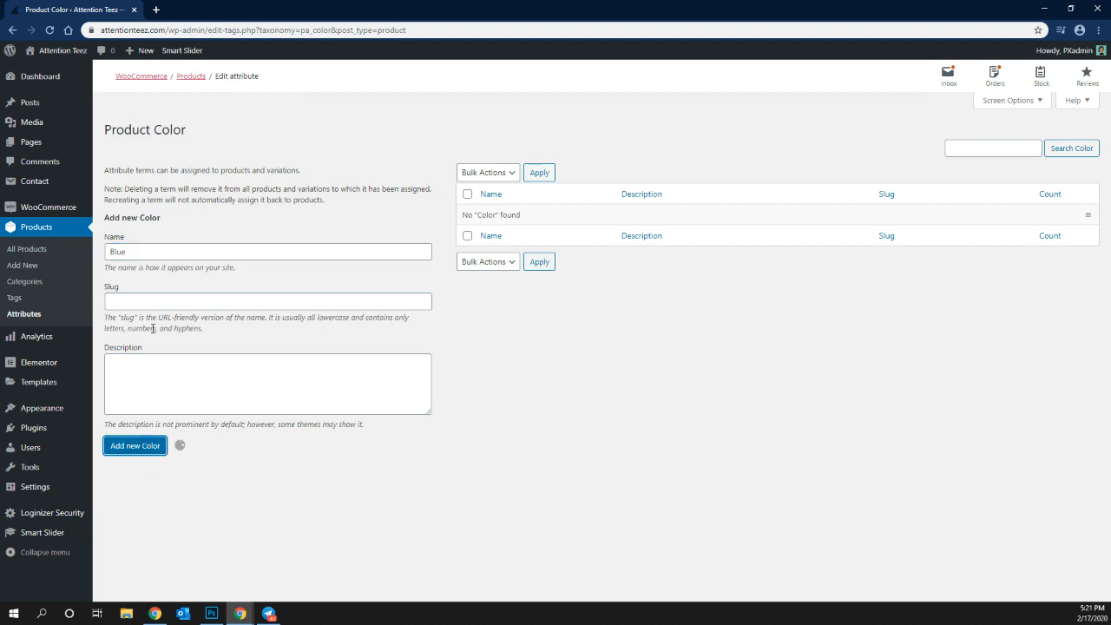
click(149, 256)
text(Or)
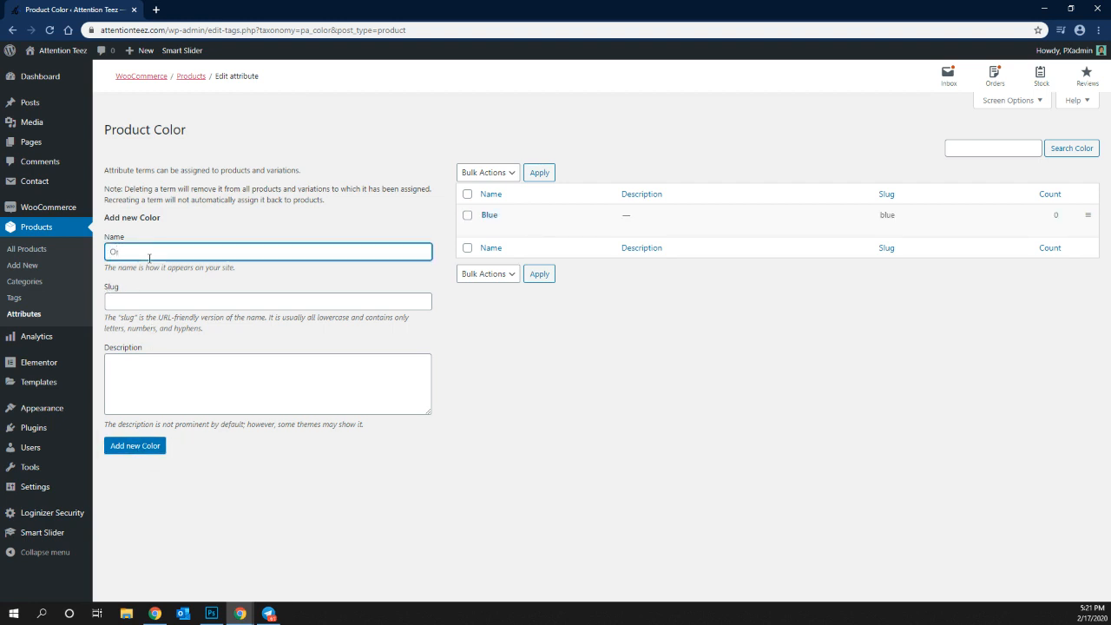
text(ange)
click(151, 447)
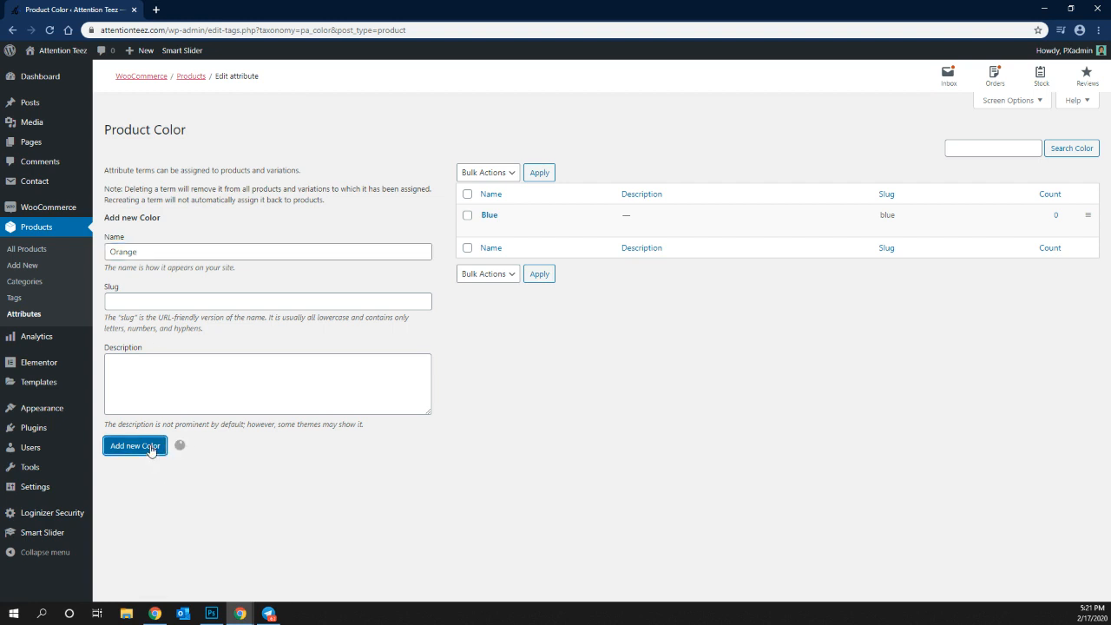
Add Pink and Purple as further terms of the Color attribute.
click(132, 254)
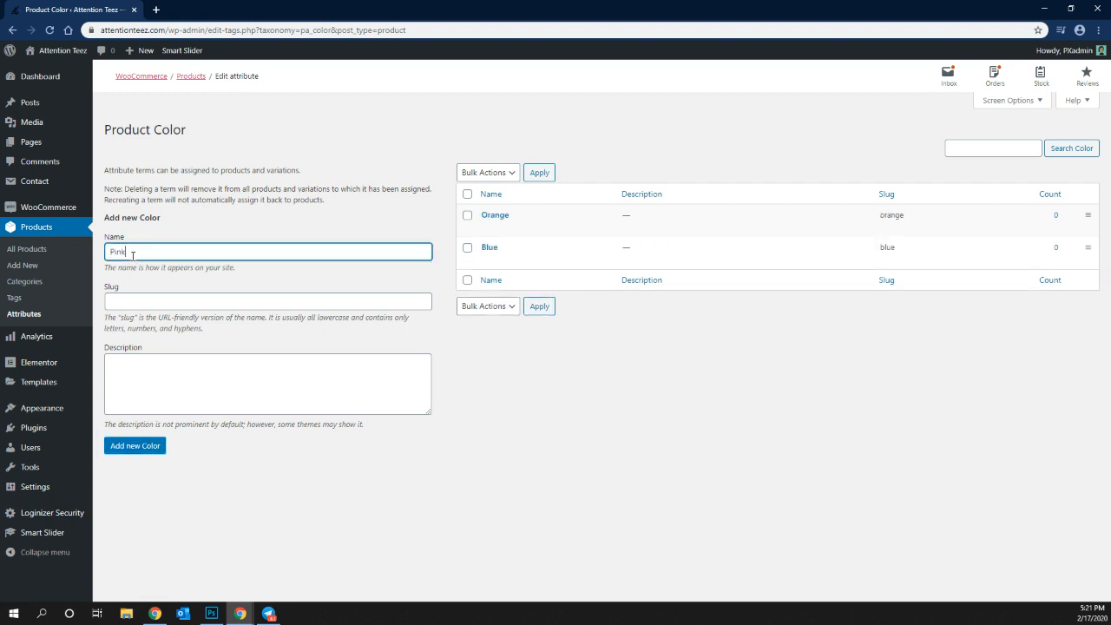
click(146, 446)
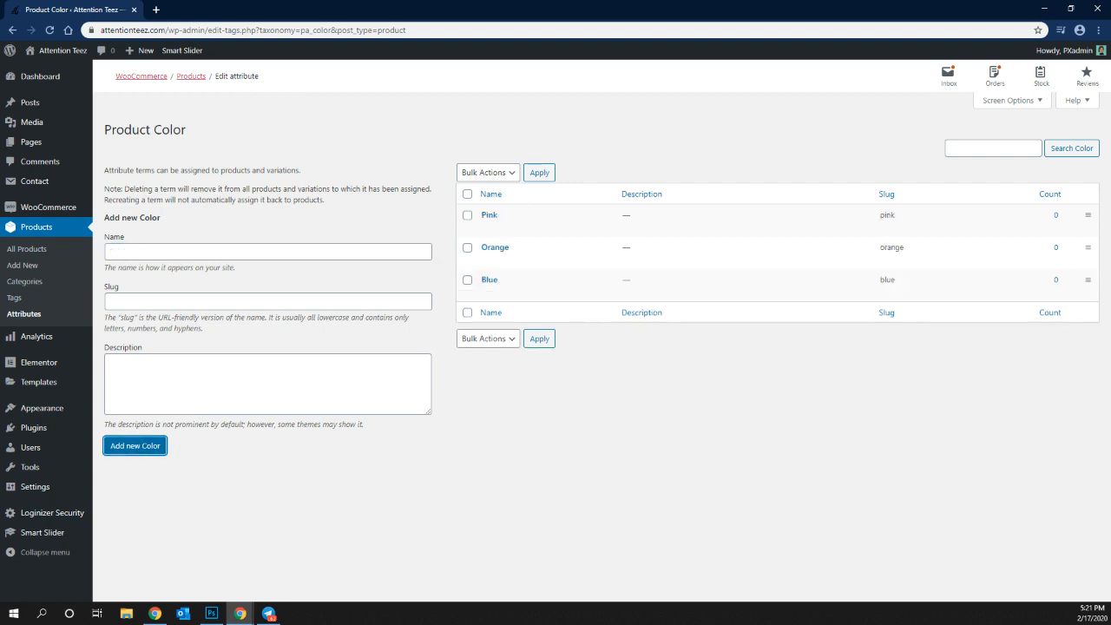
click(155, 255)
text(Pu)
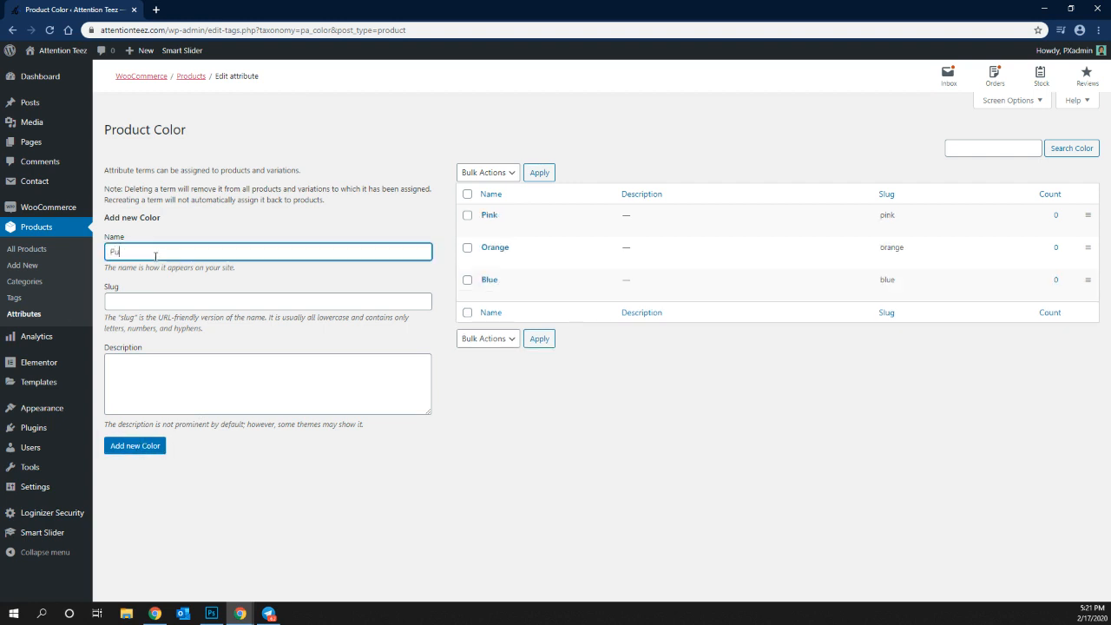
text(rple)
click(135, 446)
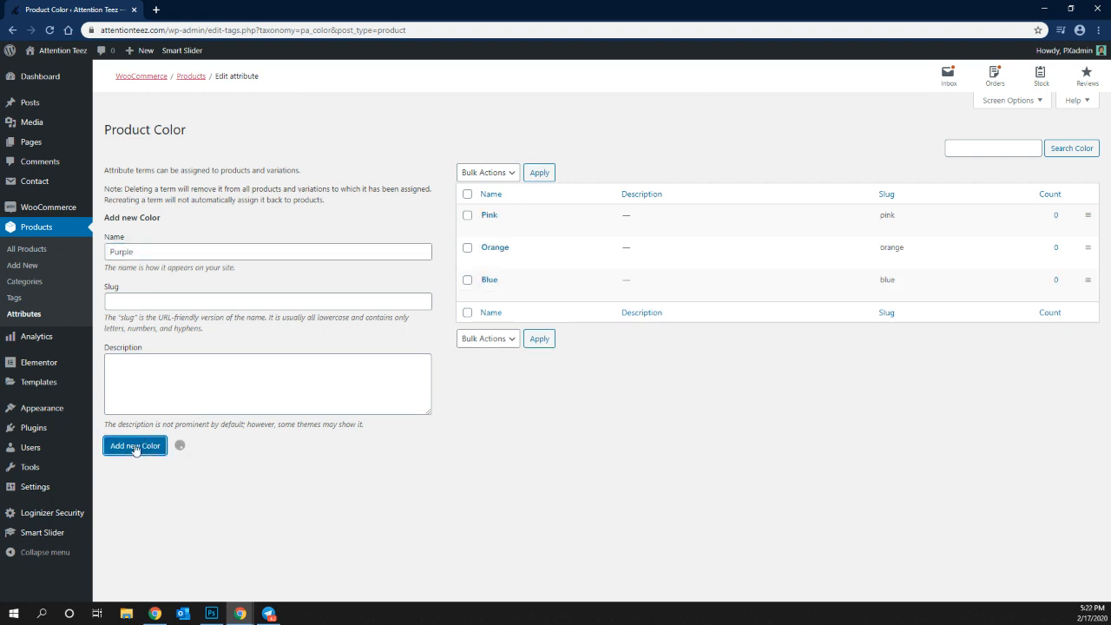
Add White and Red to the Color attribute's terms.
click(132, 253)
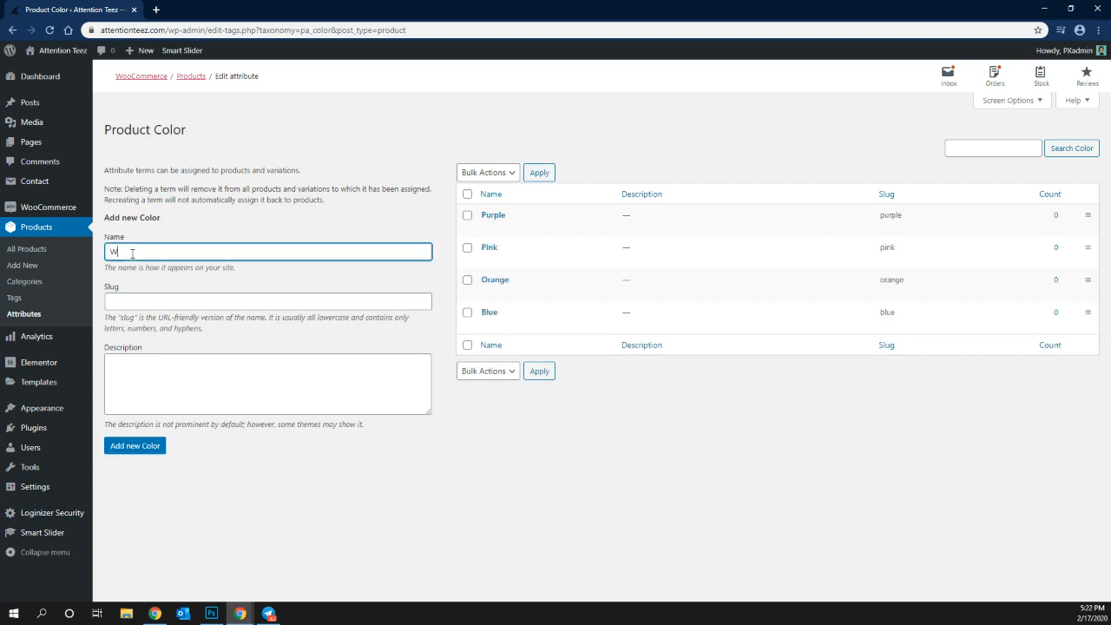
text(White)
click(132, 446)
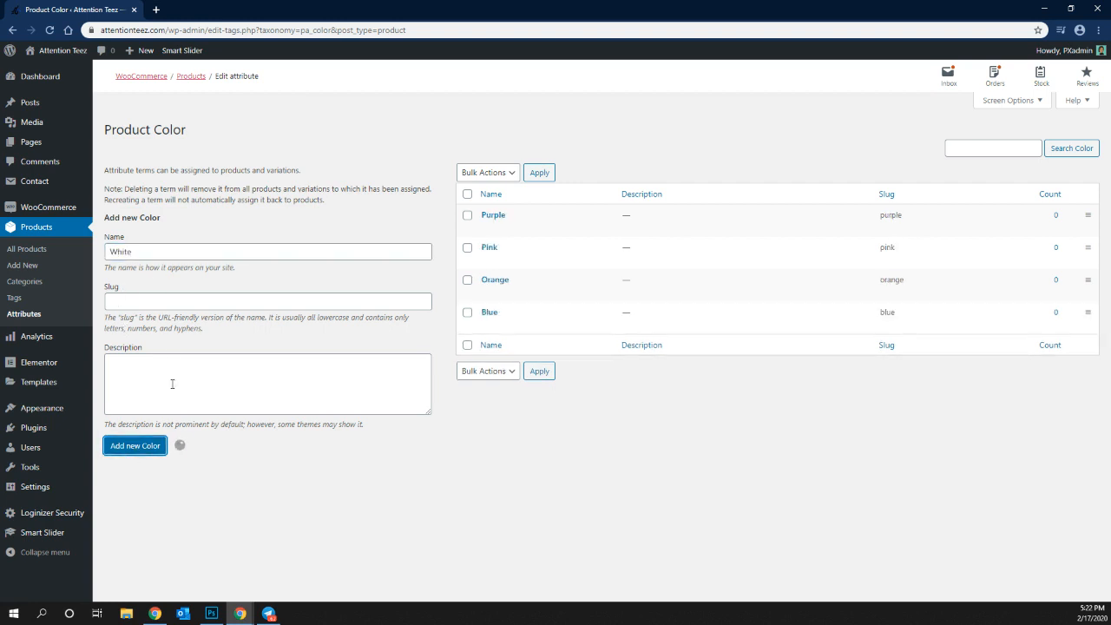
click(139, 252)
text(Re)
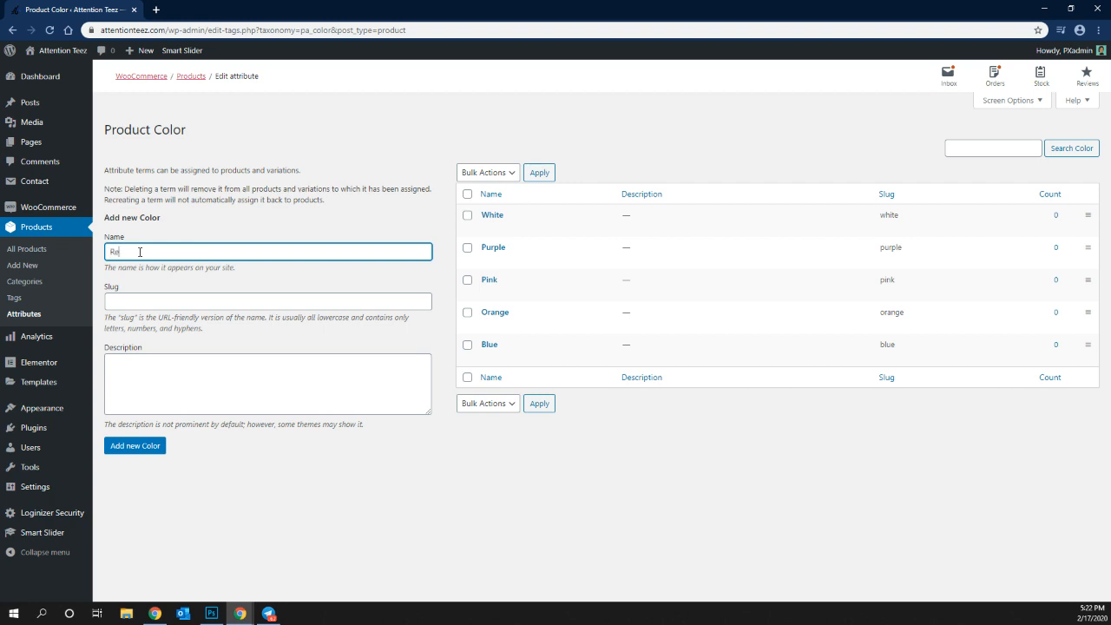
text(d)
click(150, 448)
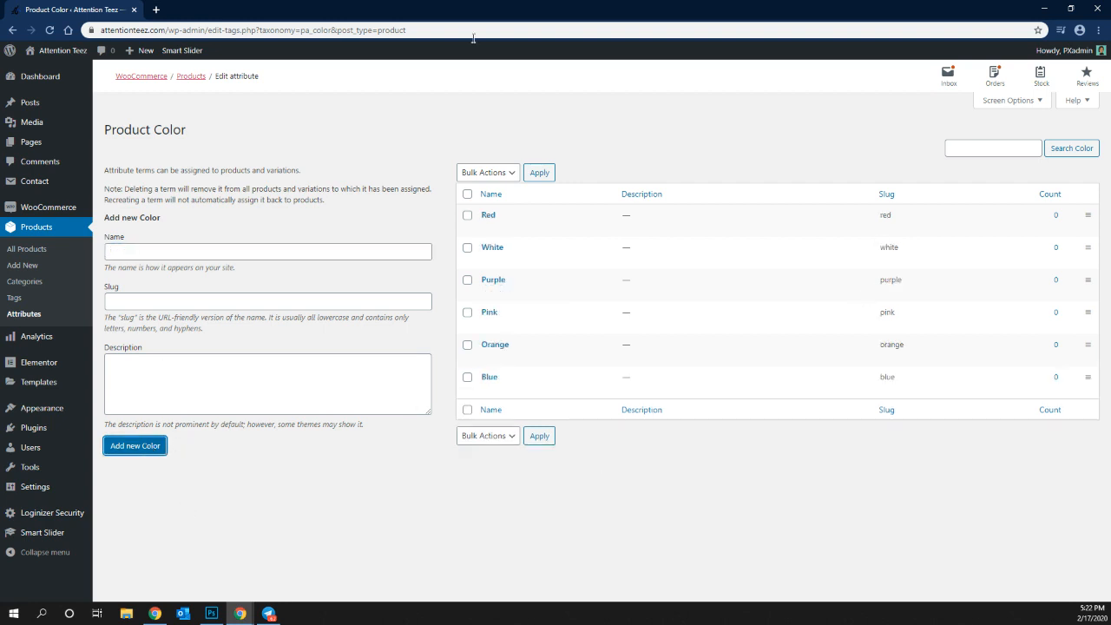
Return to the attributes list and add the terms Small and Medium to the Size attribute.
click(27, 315)
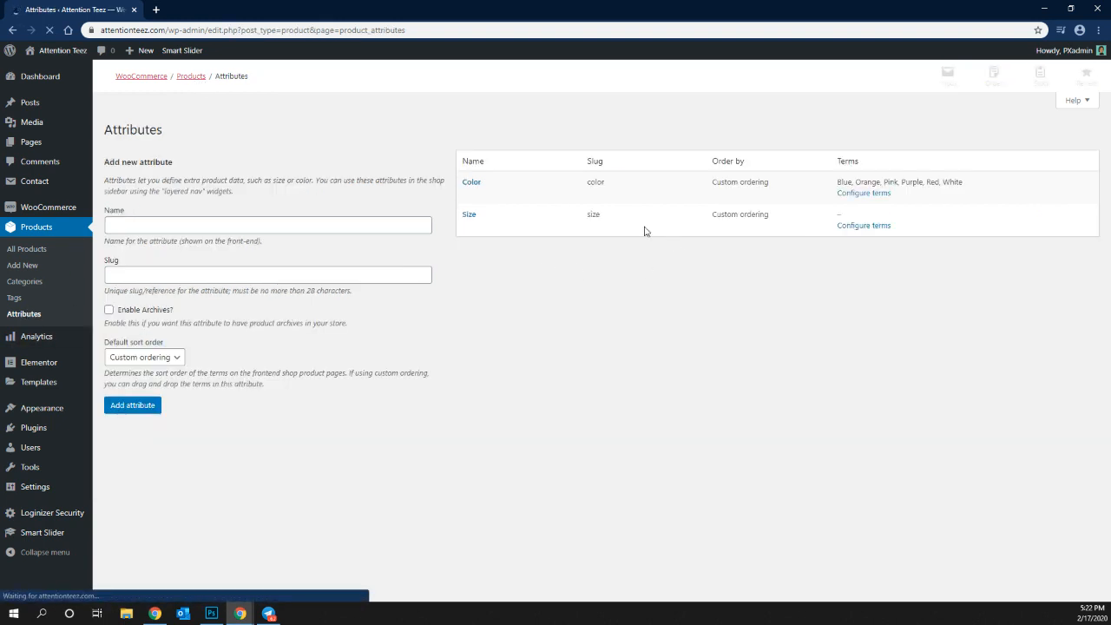
click(856, 226)
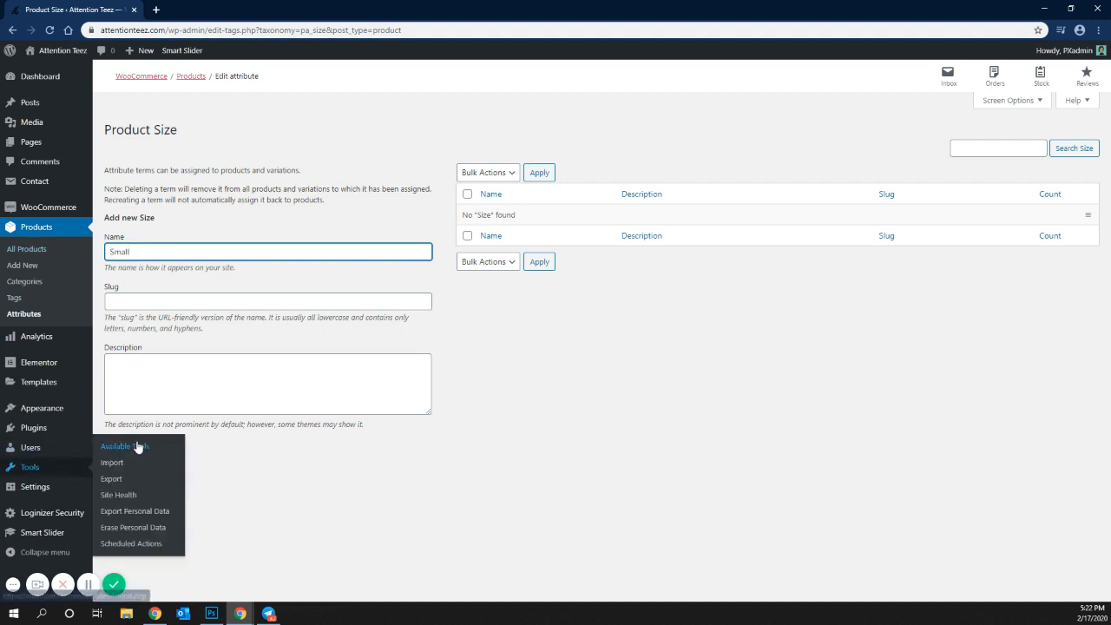
click(287, 495)
click(145, 448)
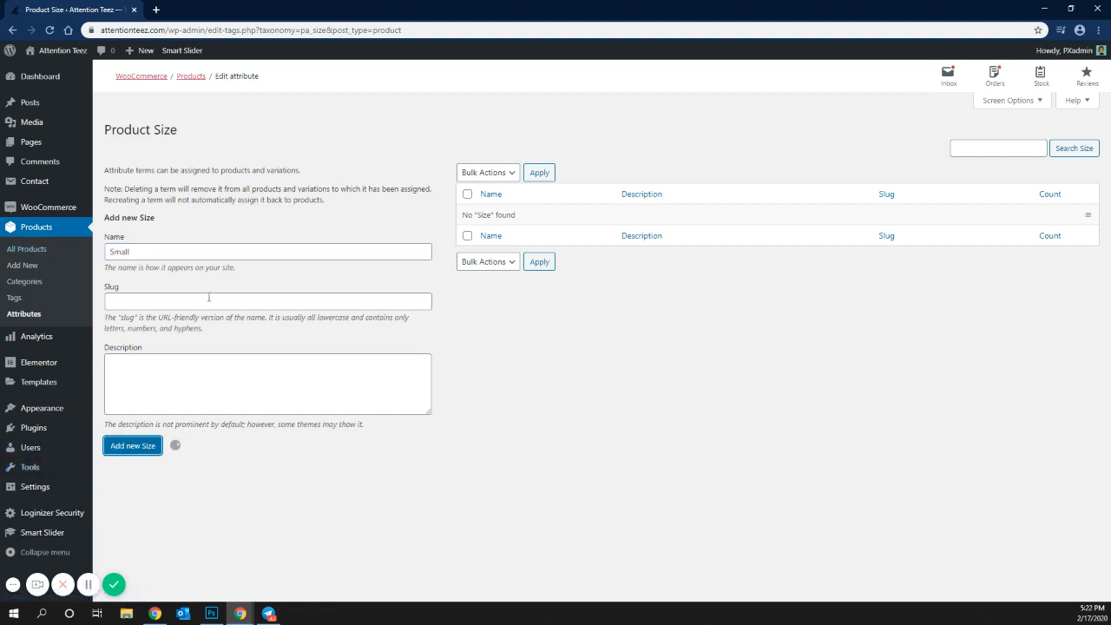
click(155, 252)
text(Mediu)
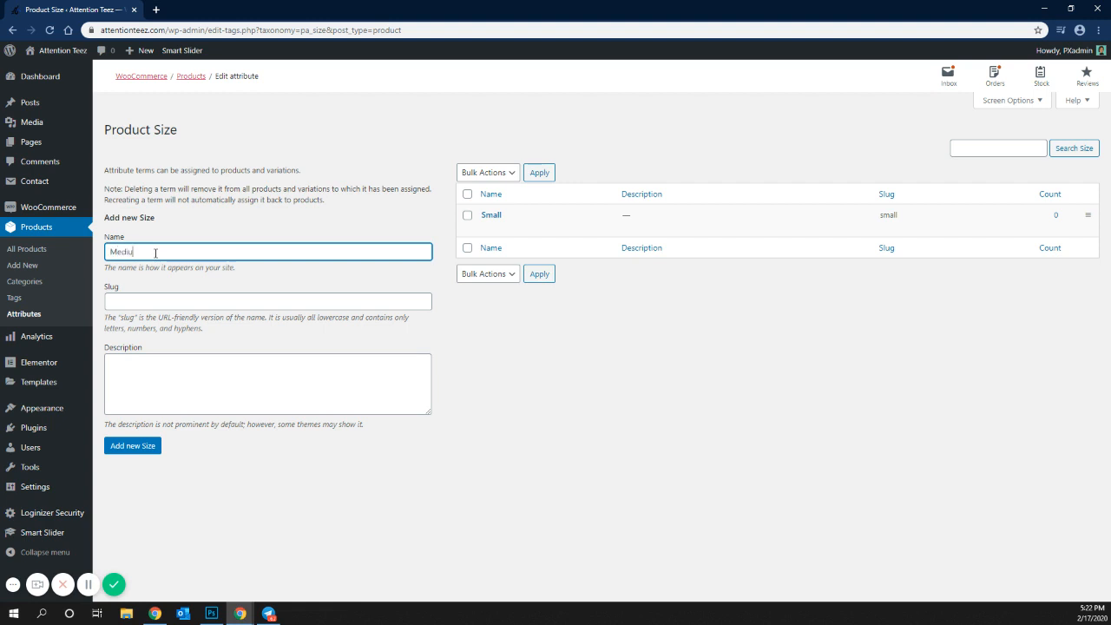
text(m)
click(137, 446)
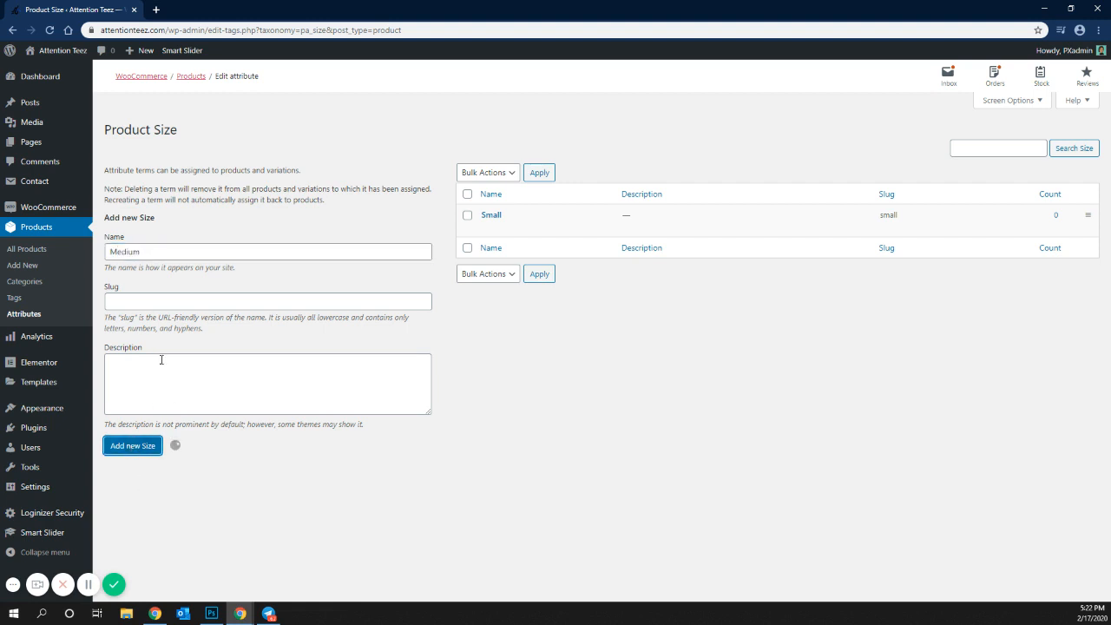
Add Large and XL as further terms of the Size attribute.
click(155, 253)
text(Lar)
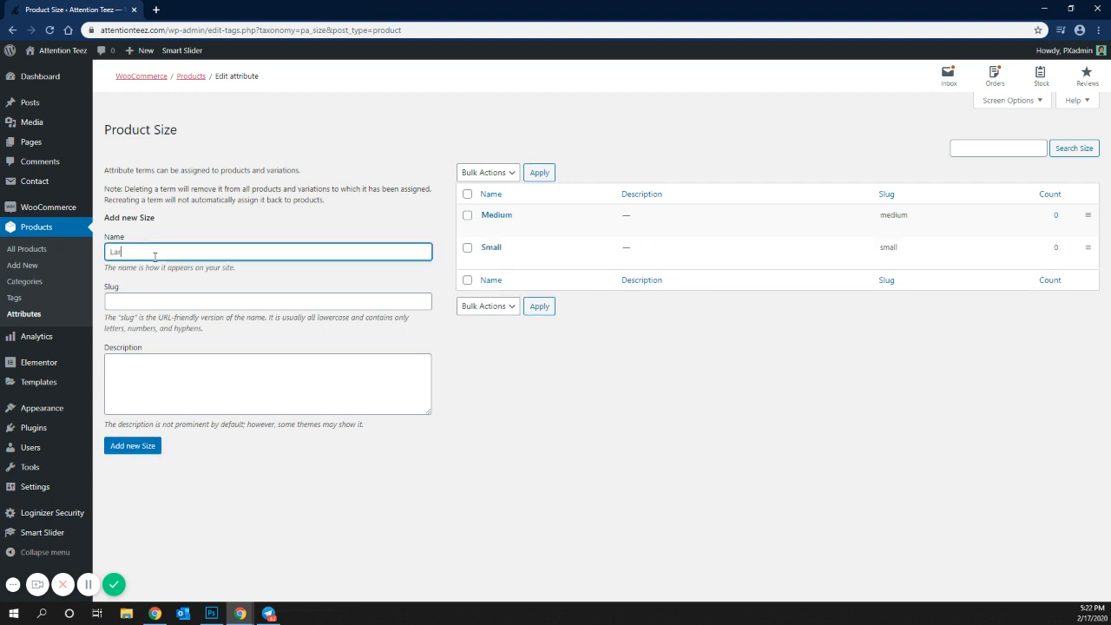
text(ge)
click(130, 446)
click(125, 253)
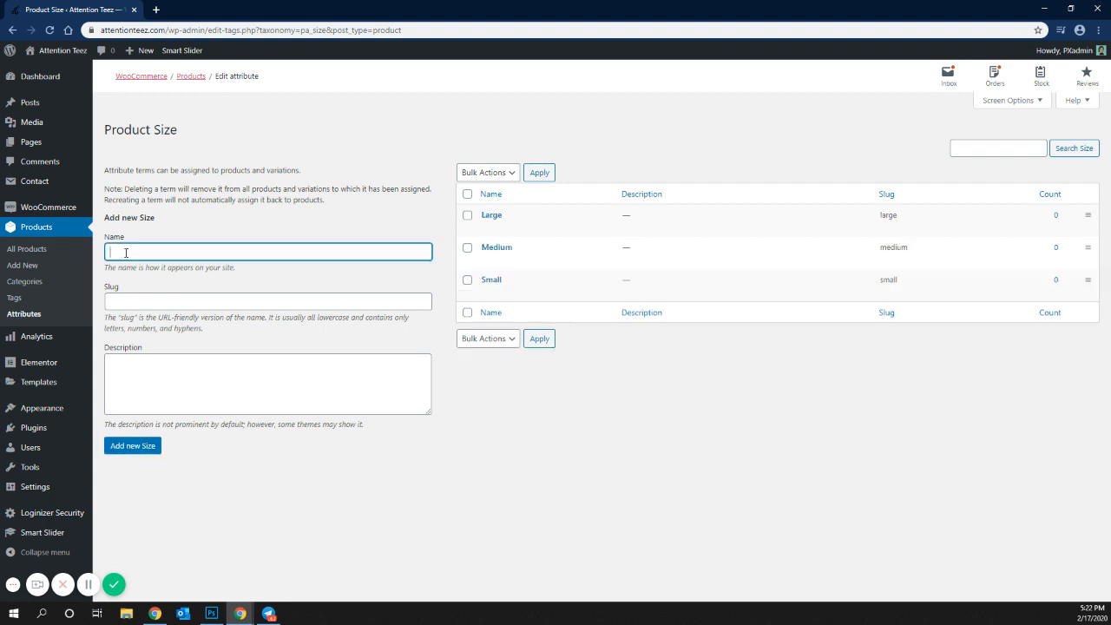
text(XL)
click(134, 448)
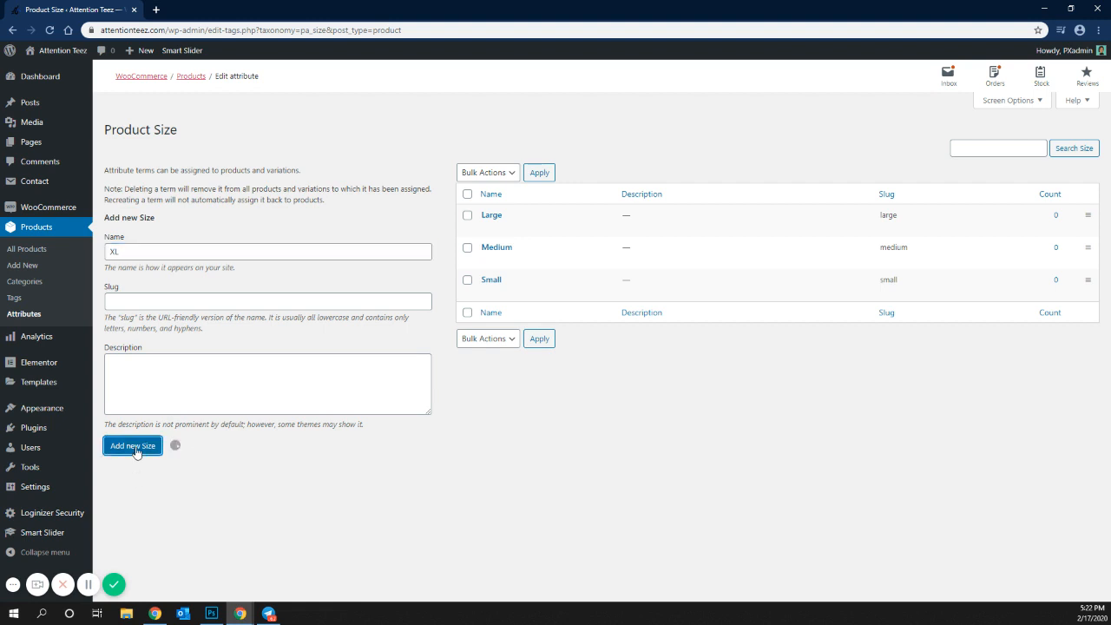
Add 2XL as a further term of the Size attribute.
click(136, 254)
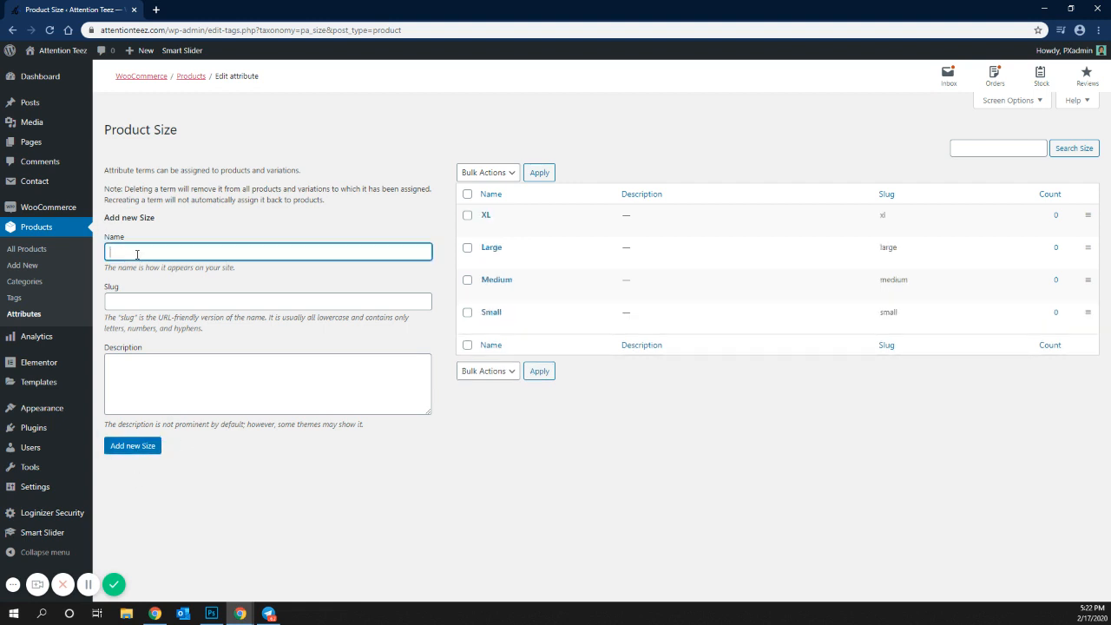
text(2XL)
click(126, 449)
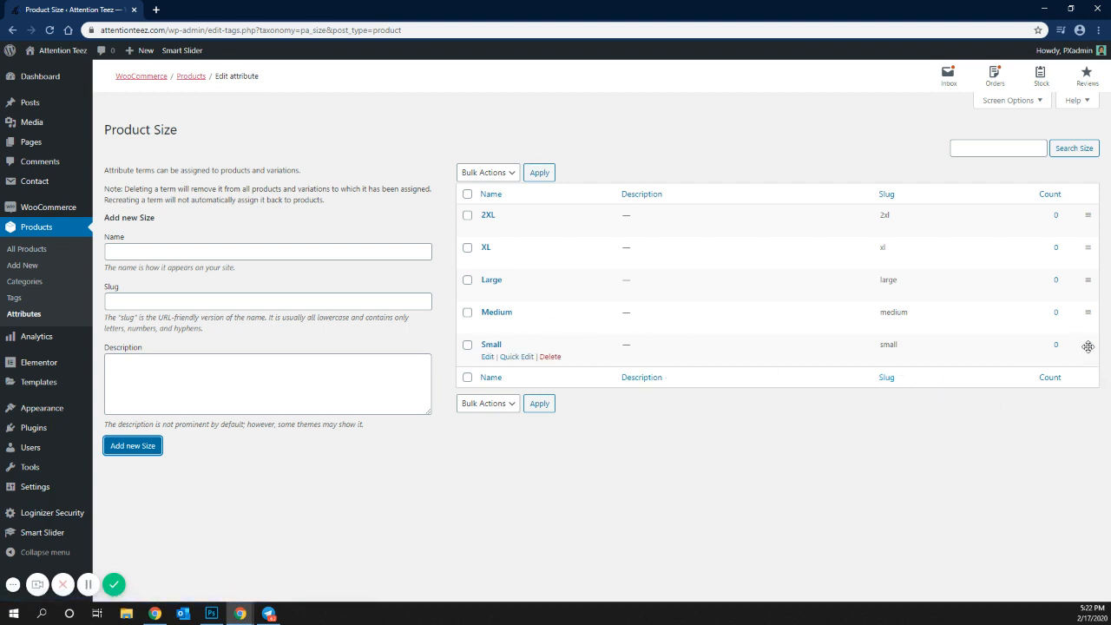
Reorder the Size terms so they run Small, Medium, Large, XL, 2XL.
drag(1087, 346, 1045, 202)
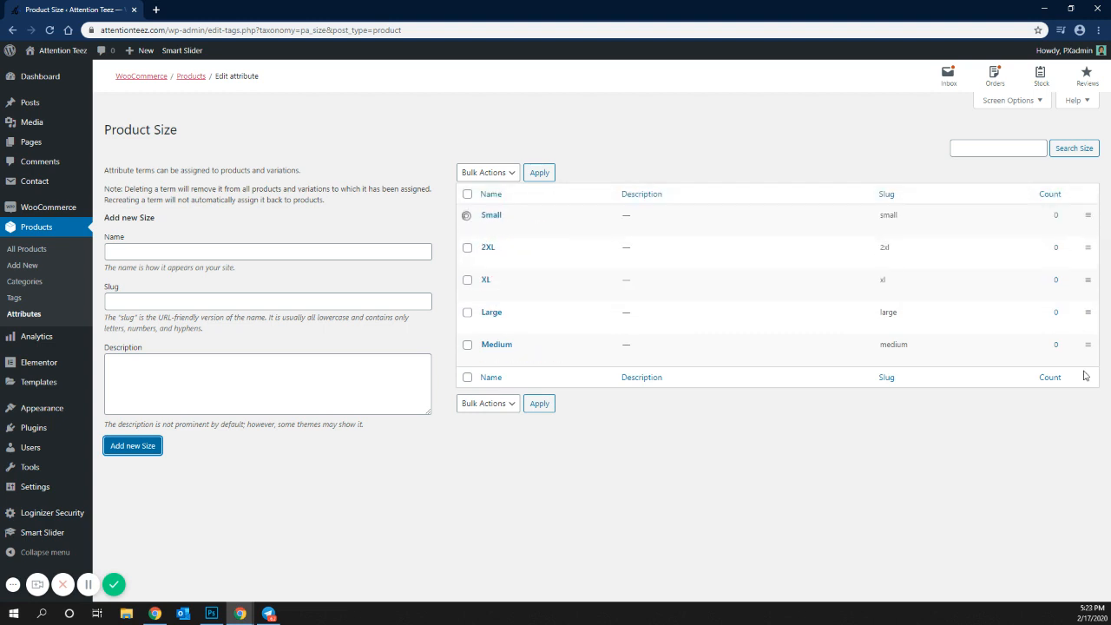
drag(1087, 344, 1073, 248)
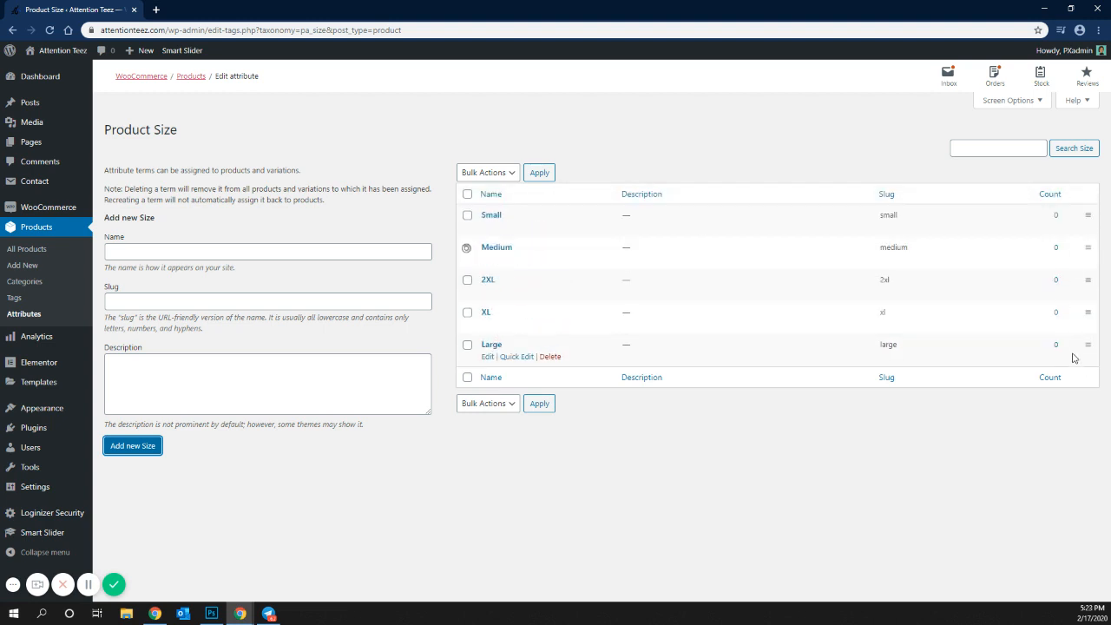
drag(1085, 346, 1058, 264)
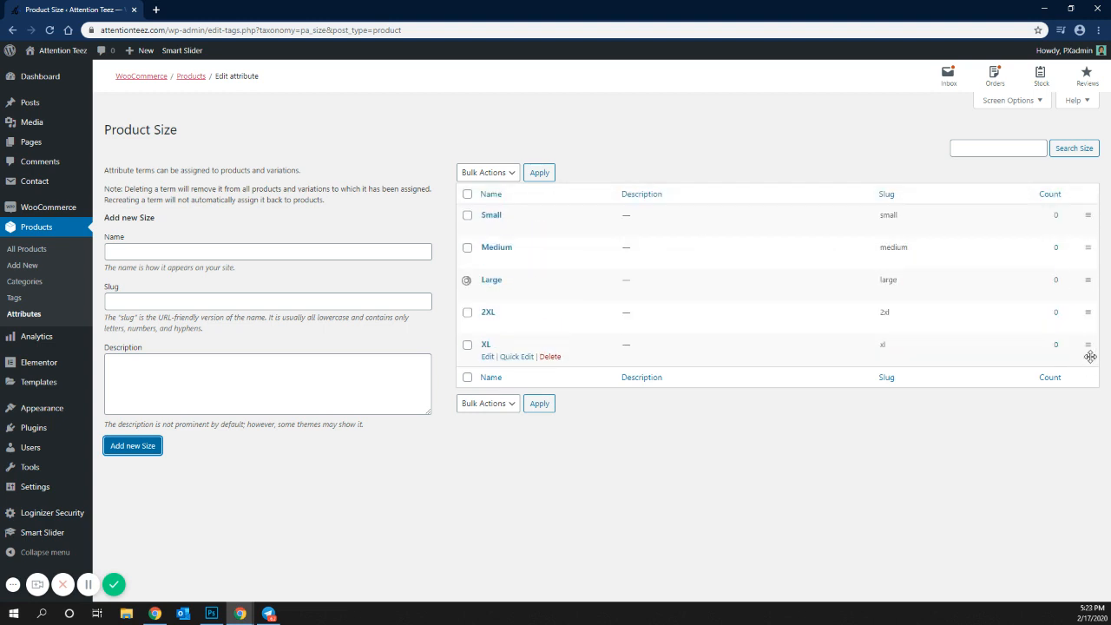
drag(1090, 357, 1083, 301)
Go back to the attributes overview and open the Blue T-shirt from the full product list for editing.
click(22, 319)
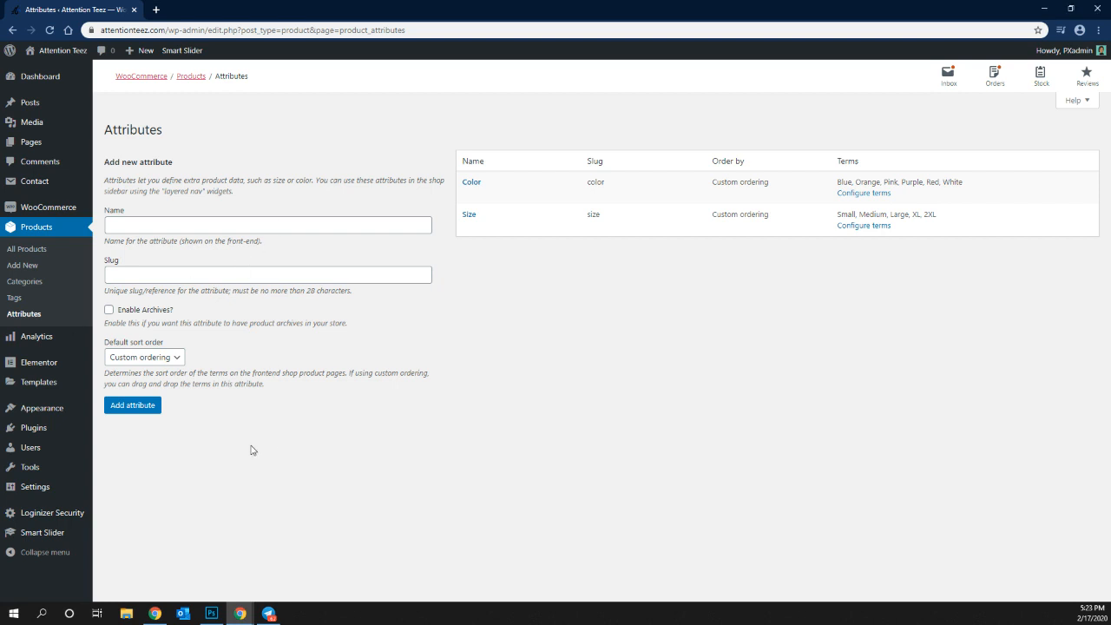
click(39, 255)
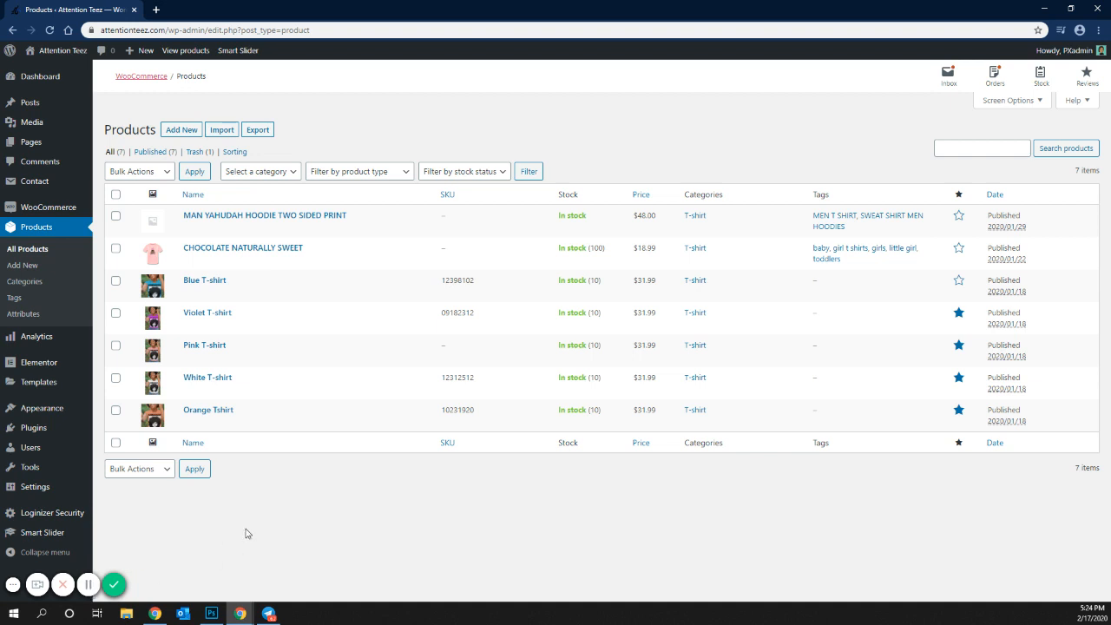
click(204, 284)
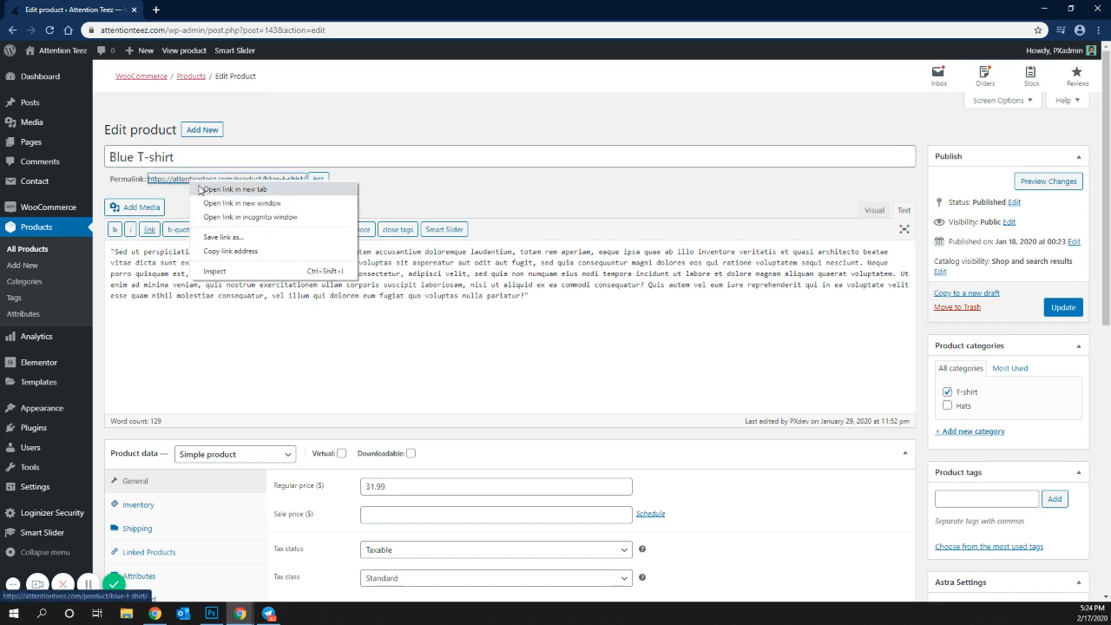
Examine the Blue T-shirt's live product page in a separate browser tab, and close that tab.
click(207, 189)
click(199, 12)
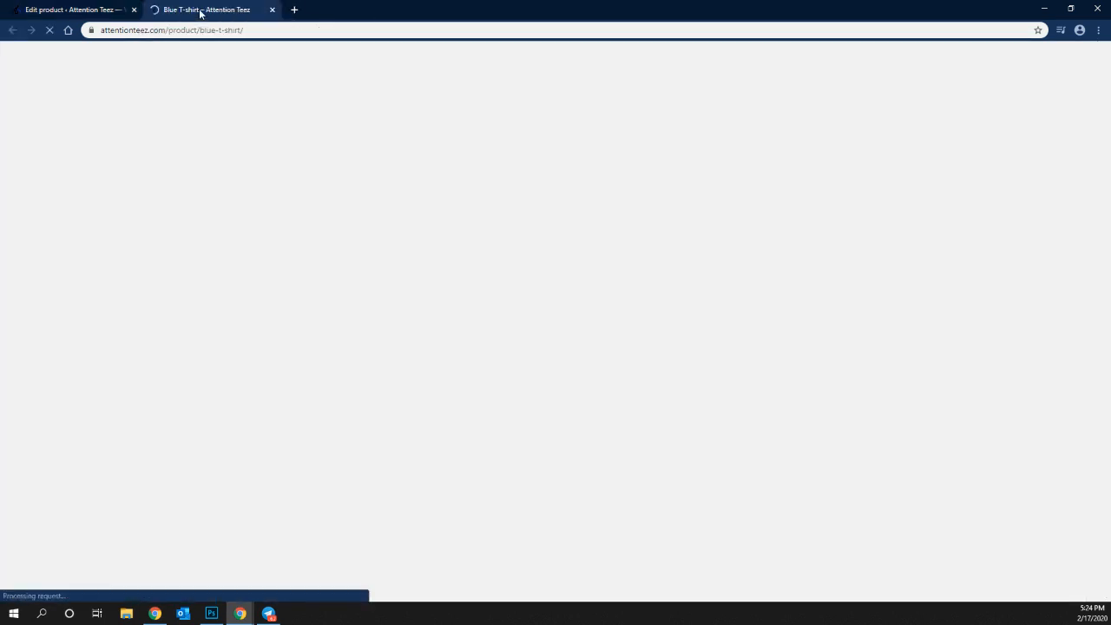
scroll(401, 382, down, 2)
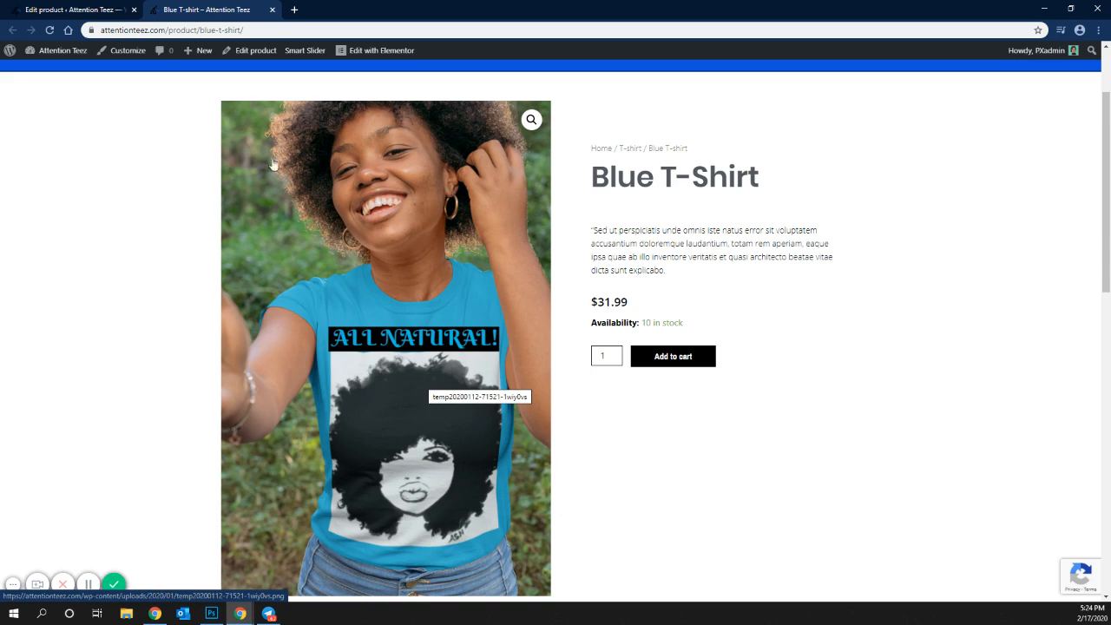
click(272, 10)
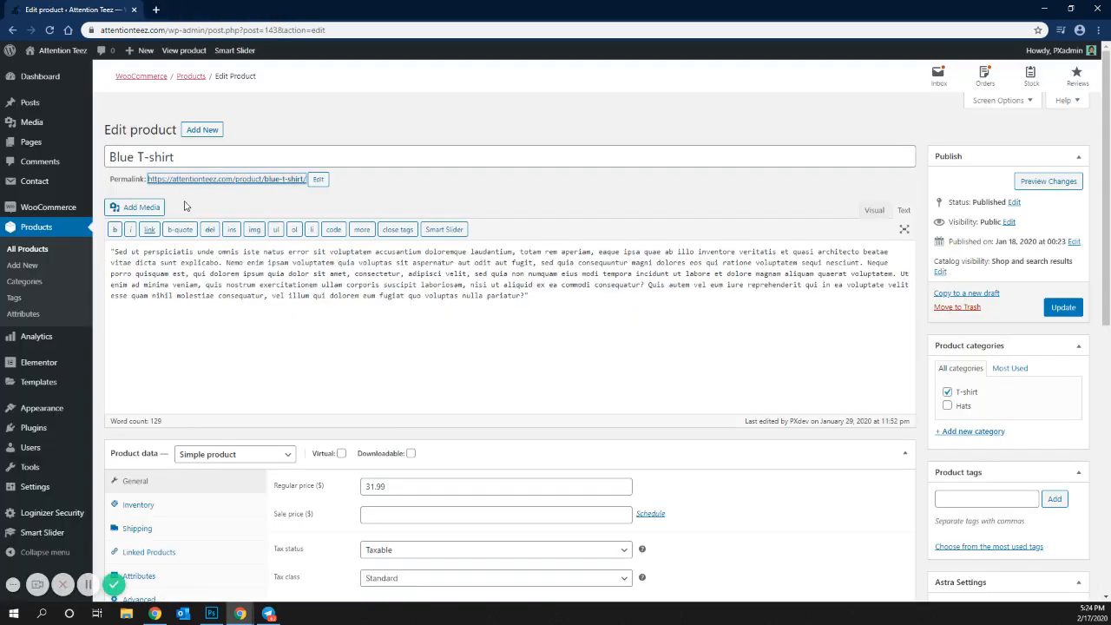
Rename the Blue T-shirt product to "All Natural" and update the product.
triple_click(180, 160)
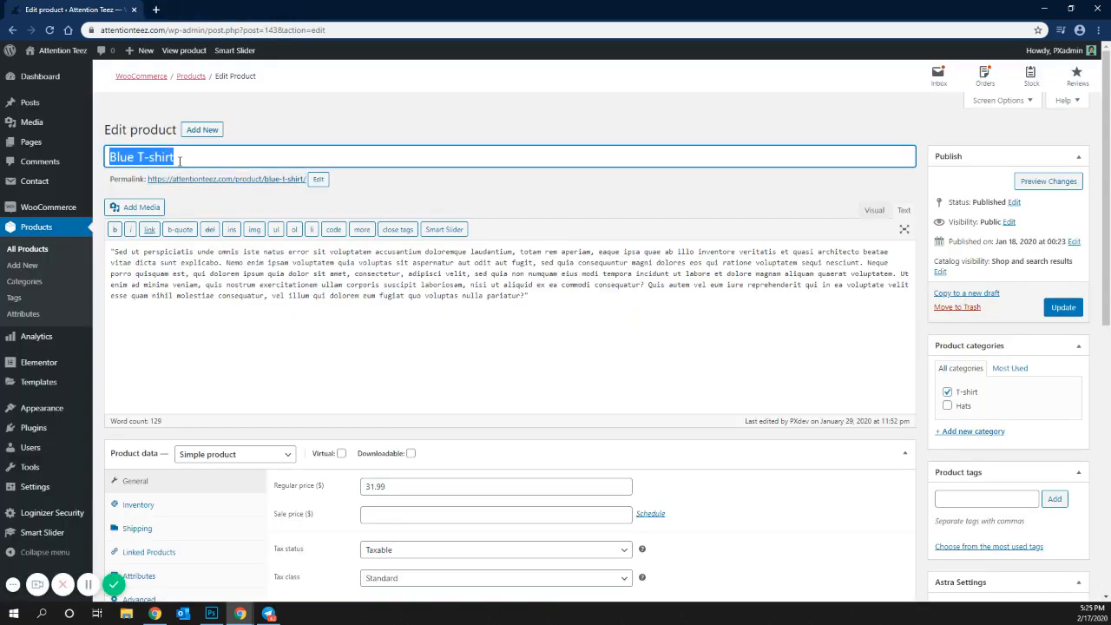
text(All Natur)
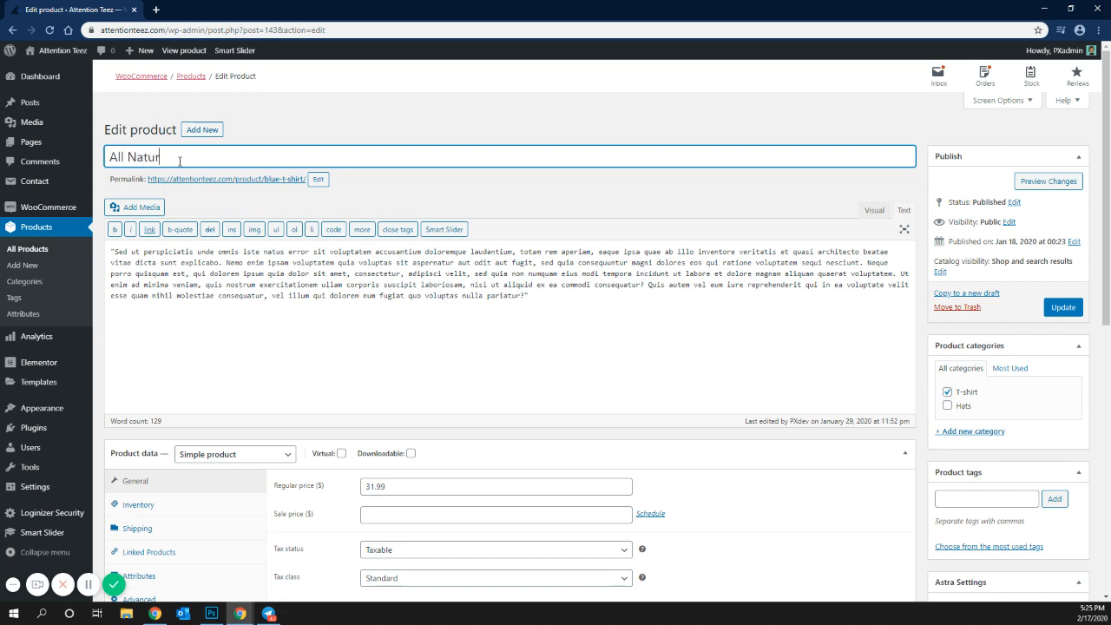
text(al)
click(183, 199)
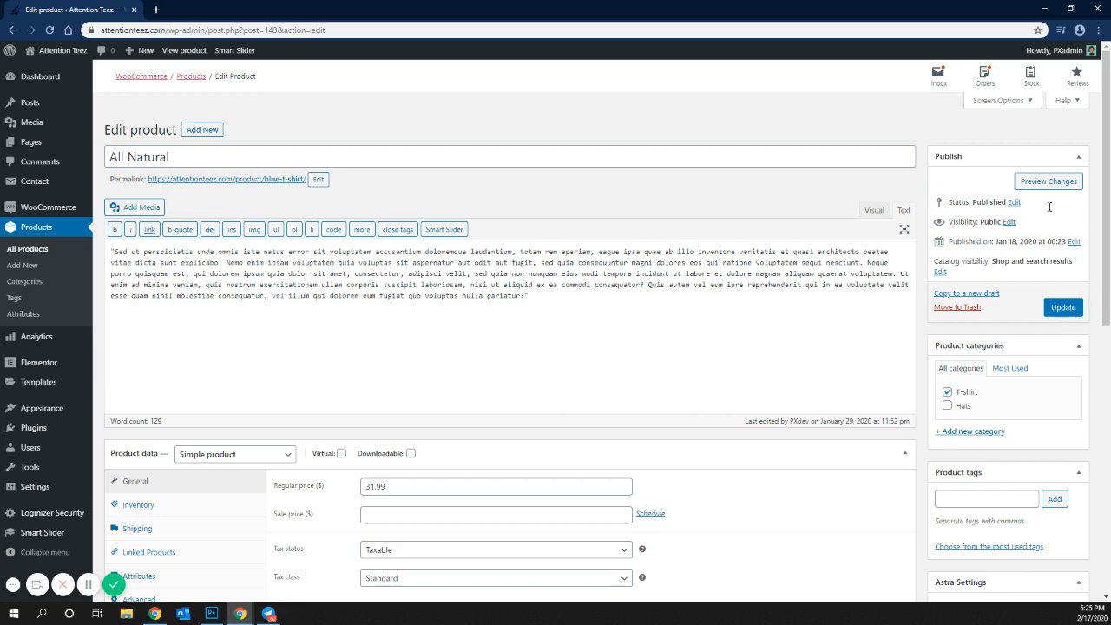
click(1050, 312)
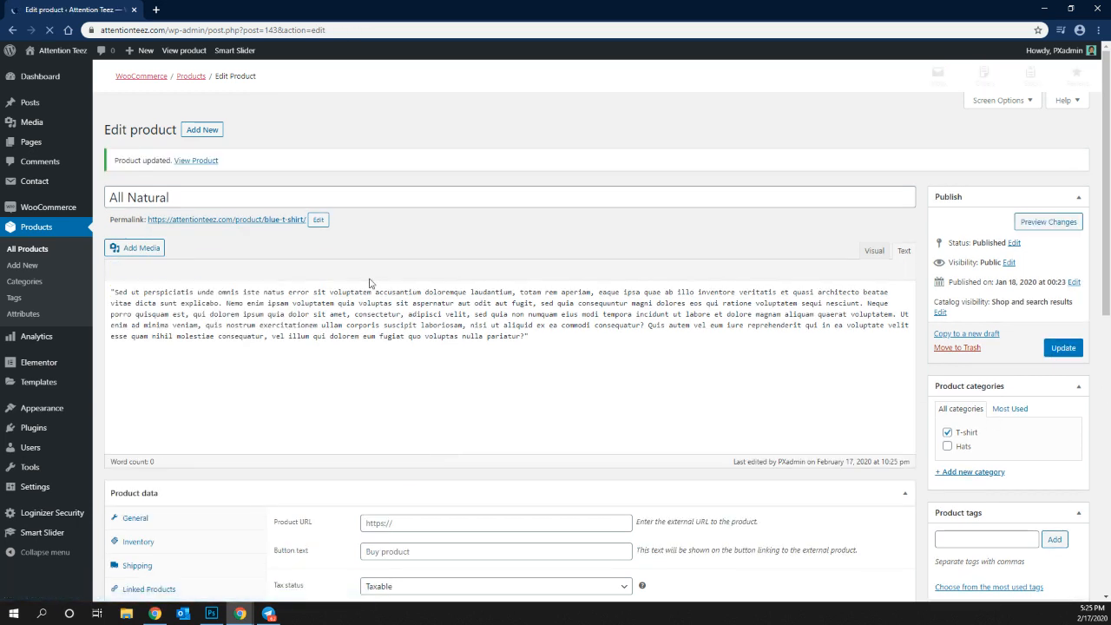
Change the product's permalink slug to all-natural-tshirt.
click(313, 220)
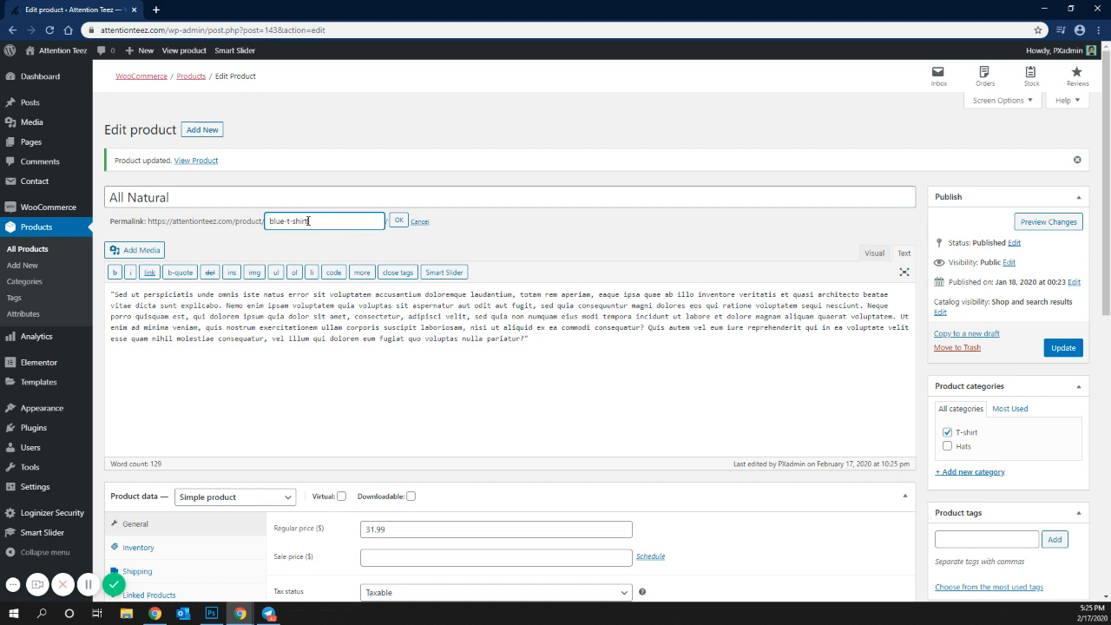
triple_click(308, 220)
text(all-natural)
click(399, 220)
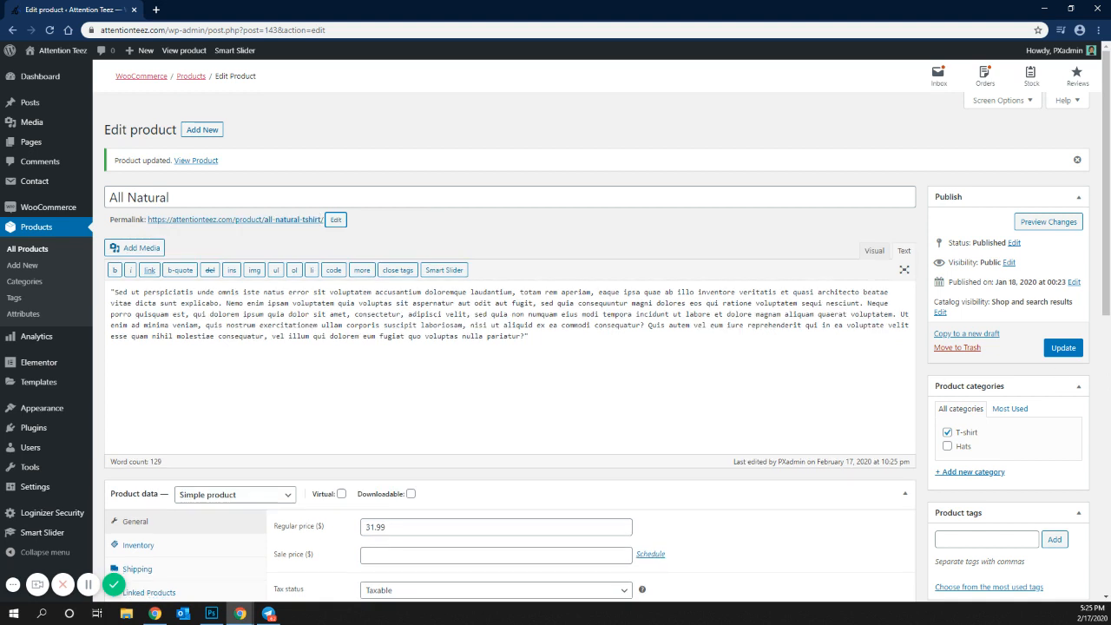
click(411, 555)
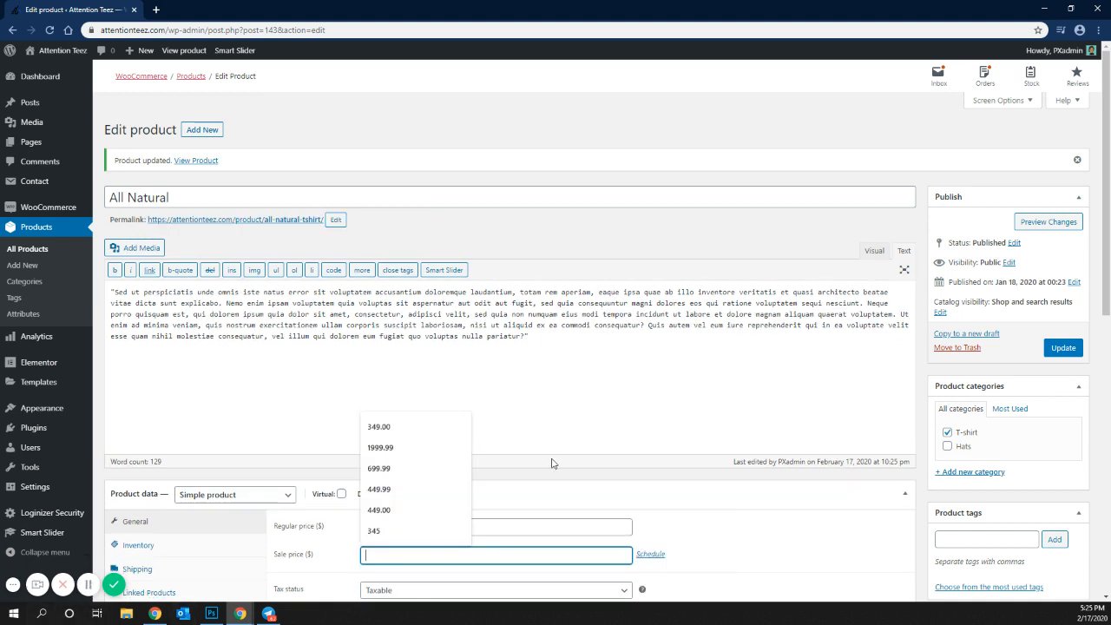
click(536, 488)
click(515, 490)
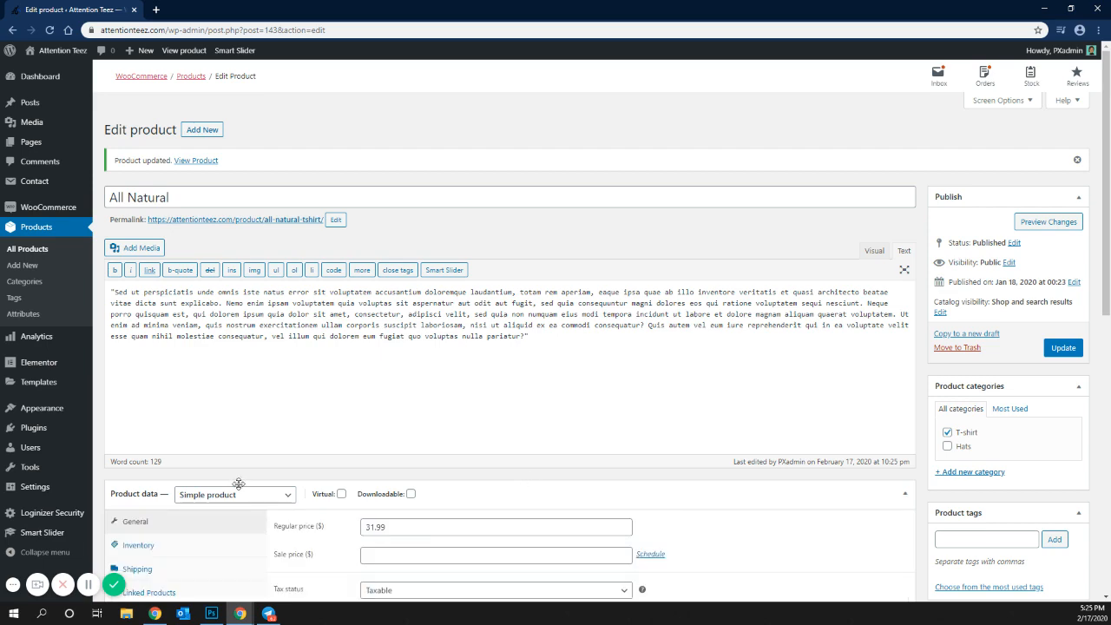
Set the product type in the product data to Variable product.
scroll(191, 504, down, 2)
scroll(191, 504, down, 1)
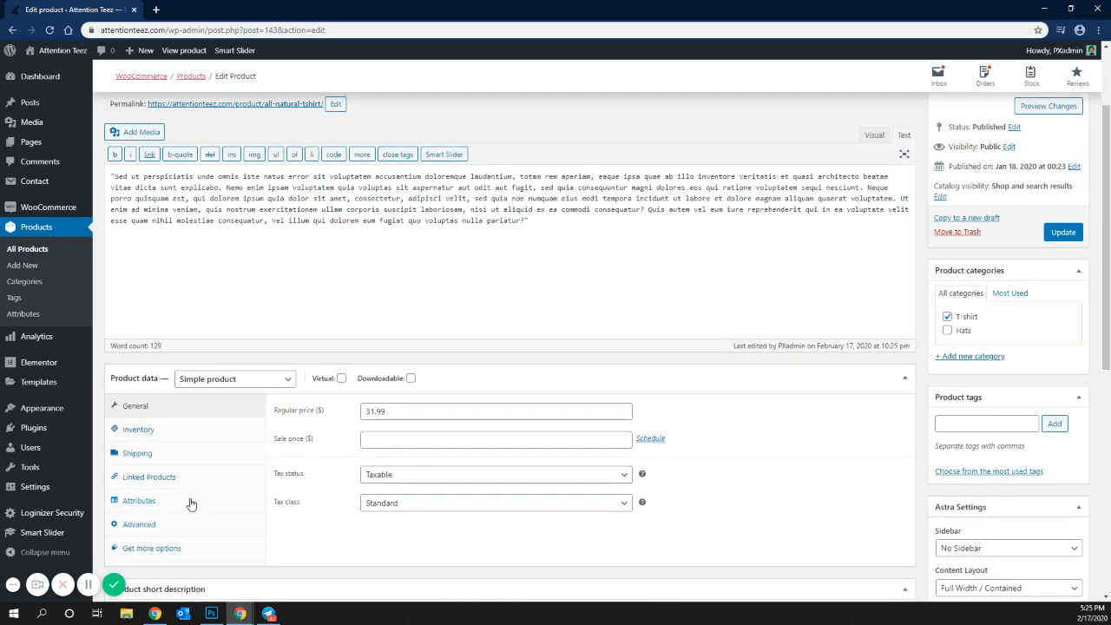
click(187, 382)
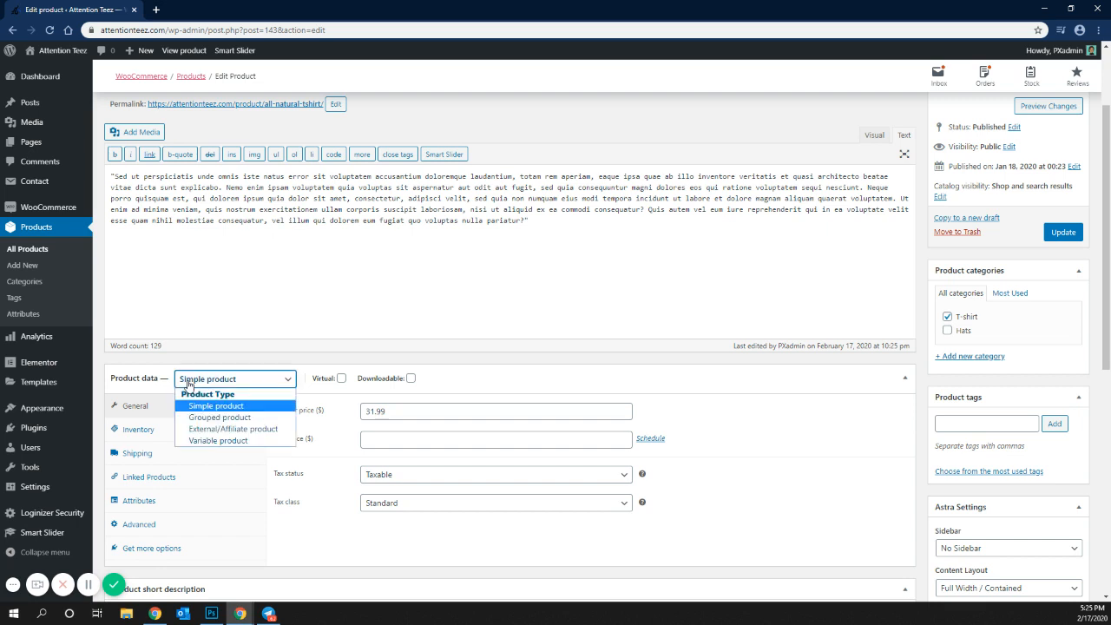
click(224, 442)
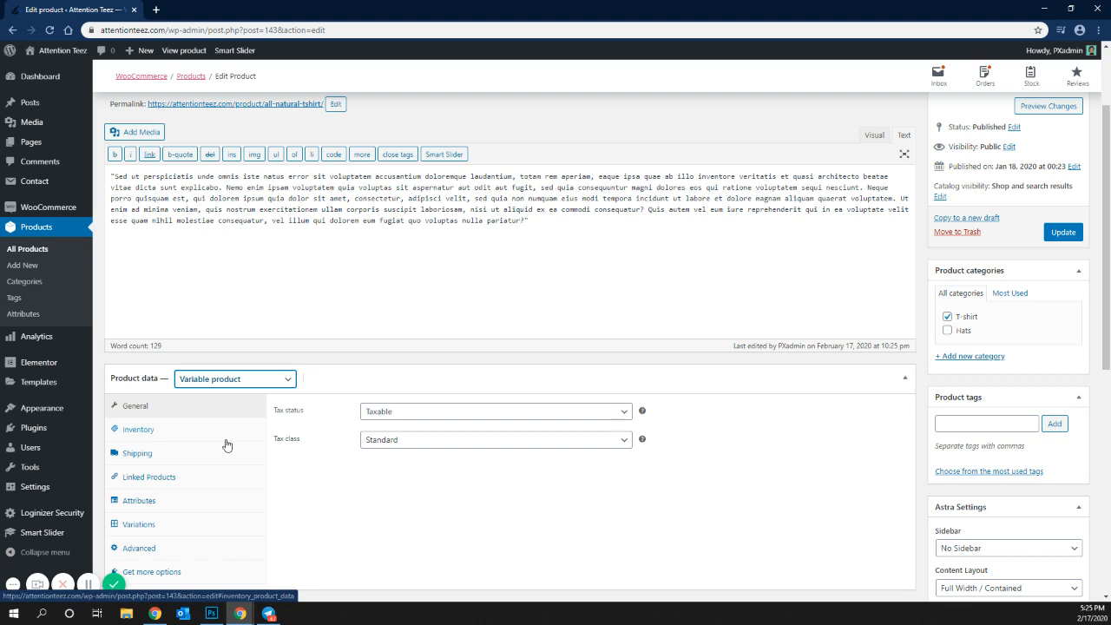
click(88, 587)
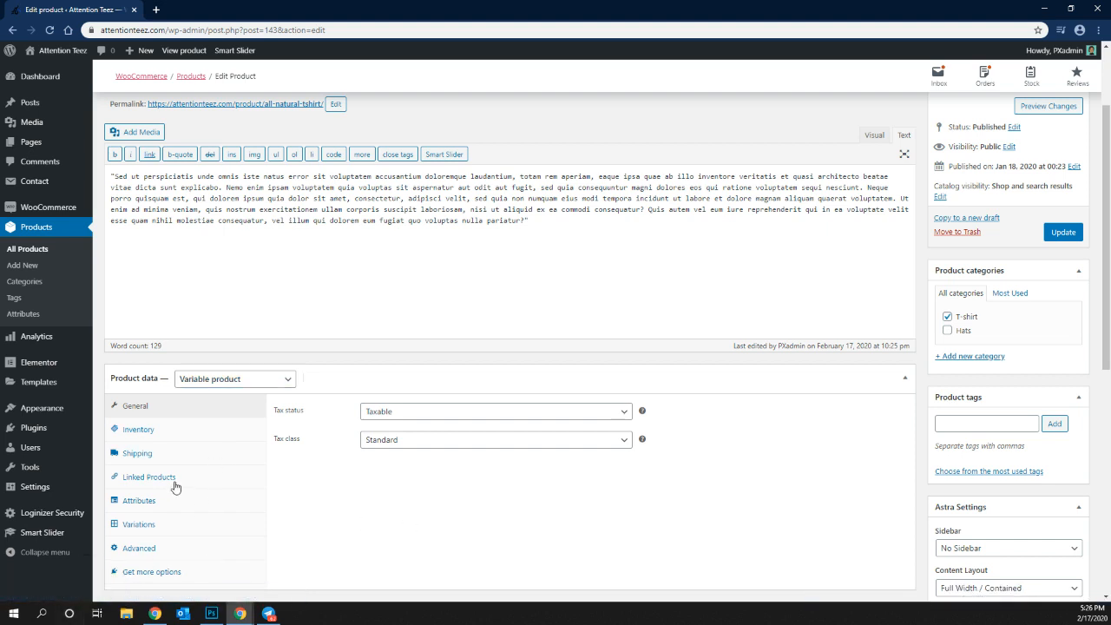
Add the Color and Size attributes to the All Natural product.
click(156, 506)
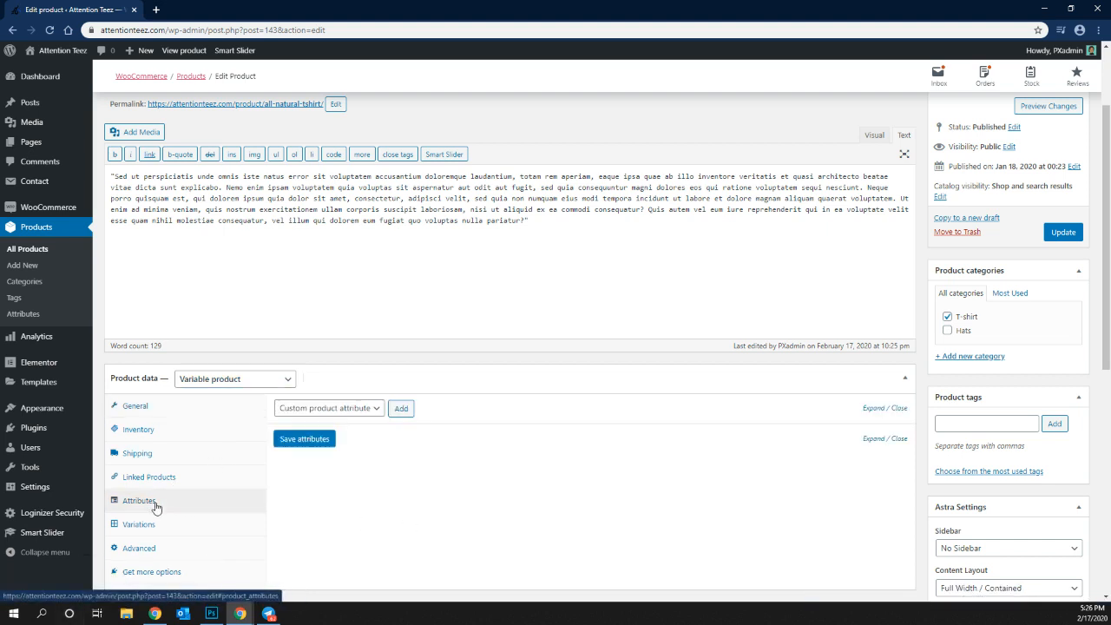
scroll(330, 513, down, 1)
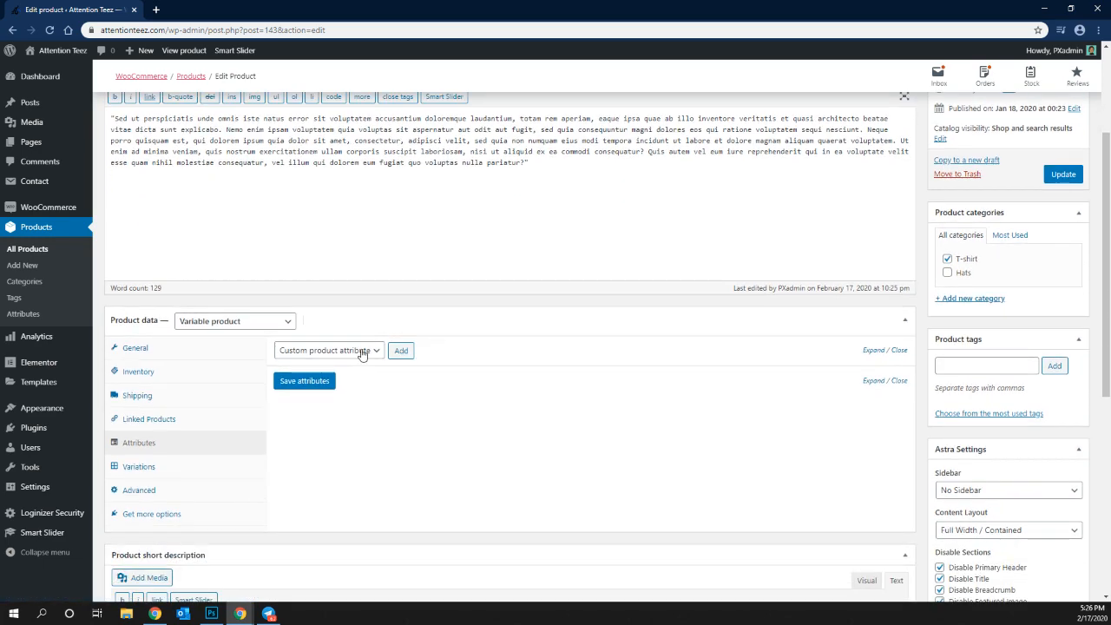
click(363, 350)
click(326, 375)
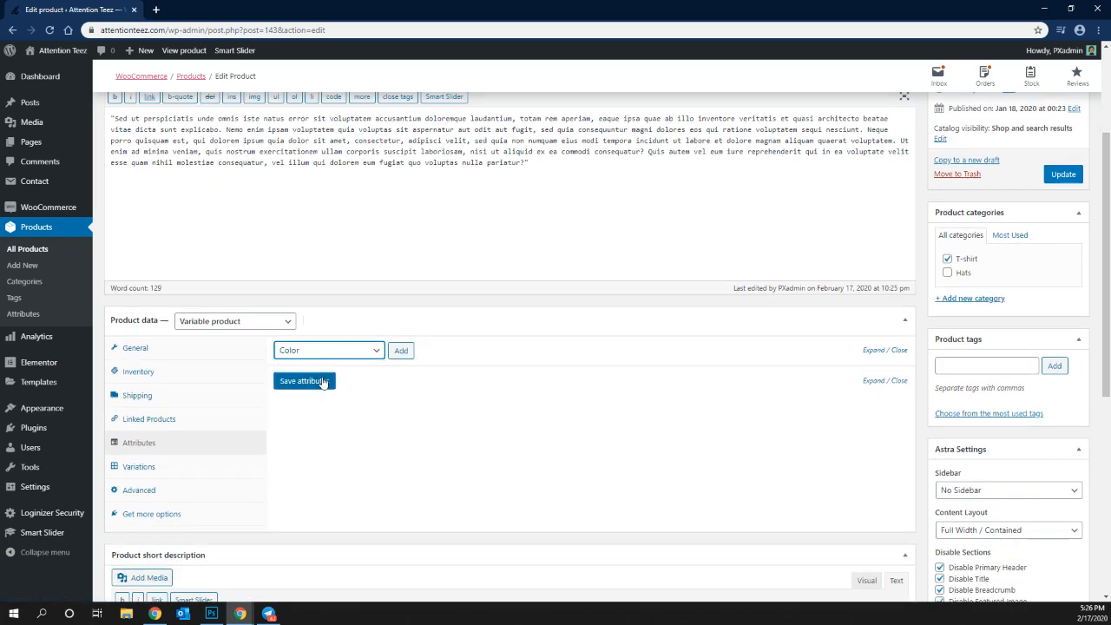
click(400, 351)
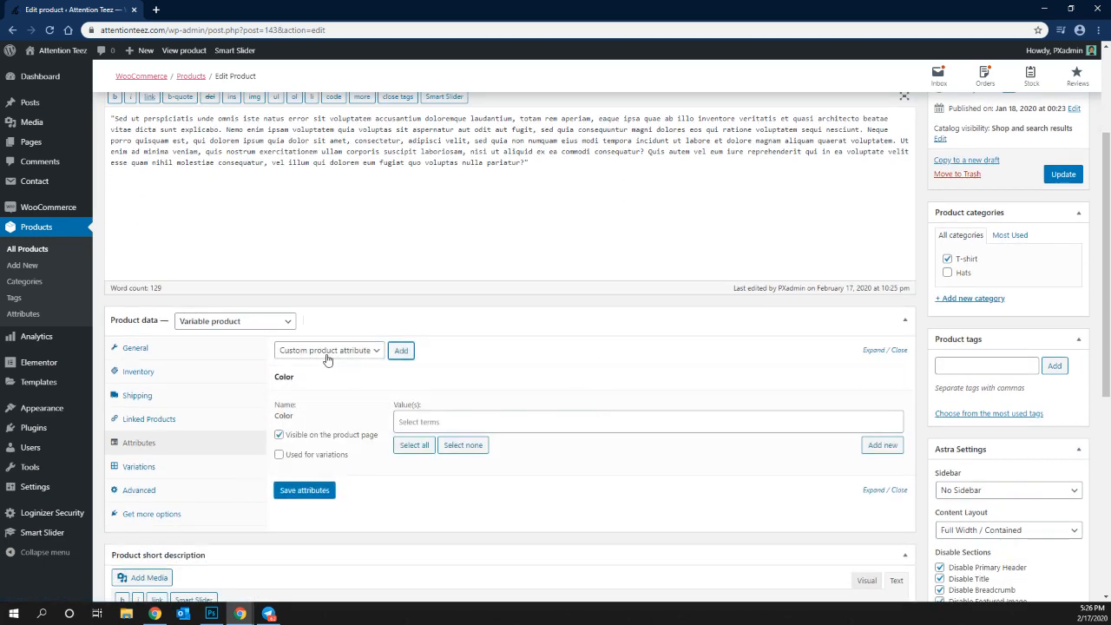
click(328, 355)
click(321, 391)
click(398, 351)
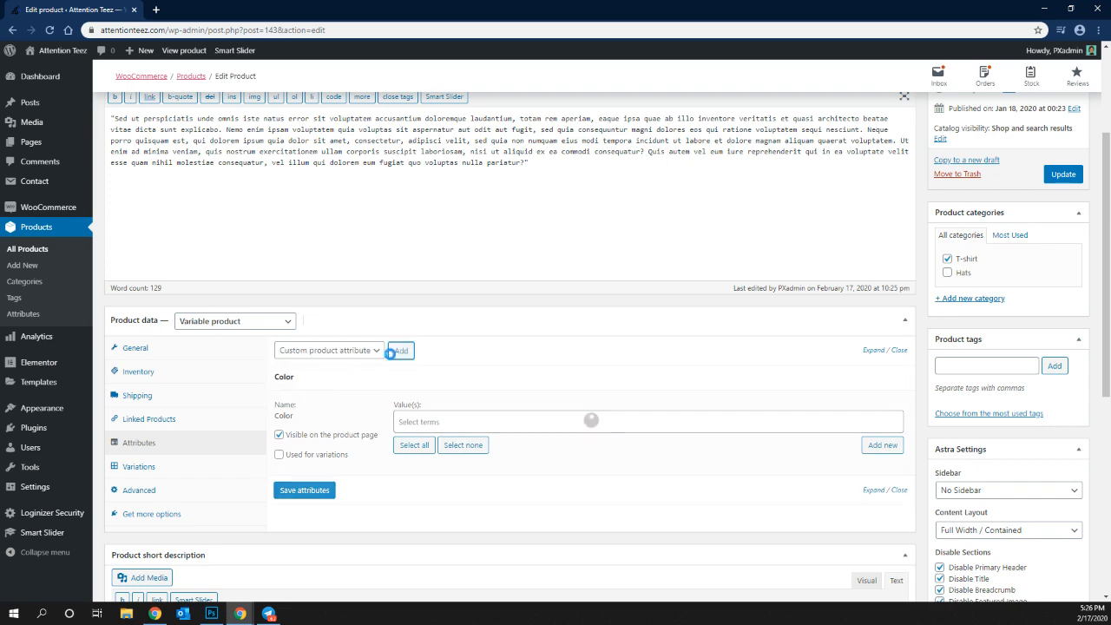
Assign the terms Blue, Orange, Pink, Purple, Red and White to the product's Color attribute.
scroll(98, 573, down, 1)
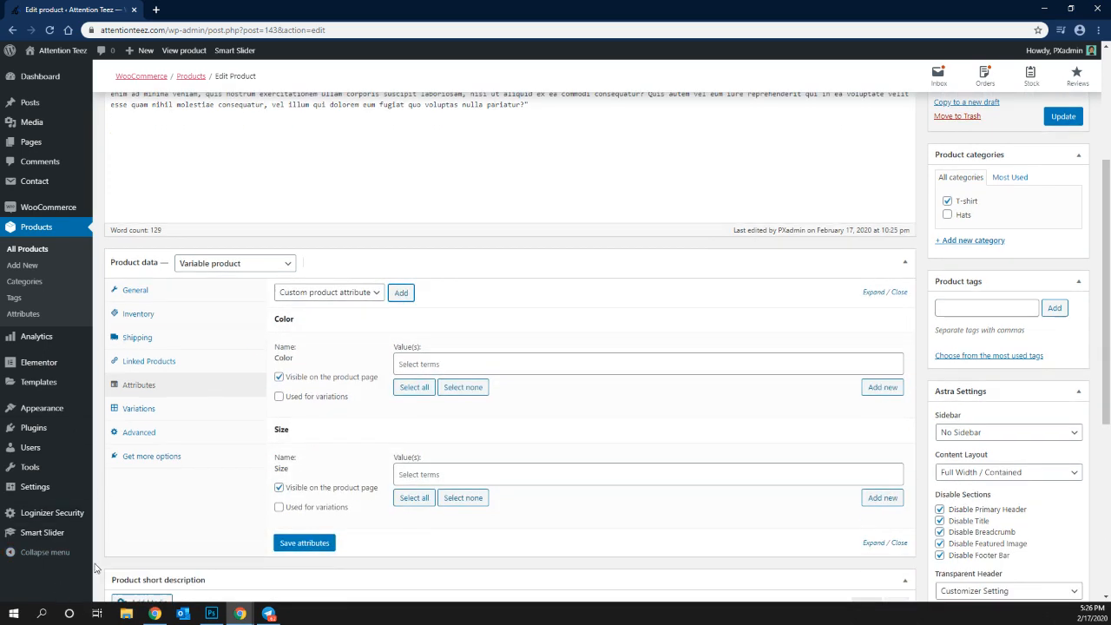
scroll(370, 330, down, 1)
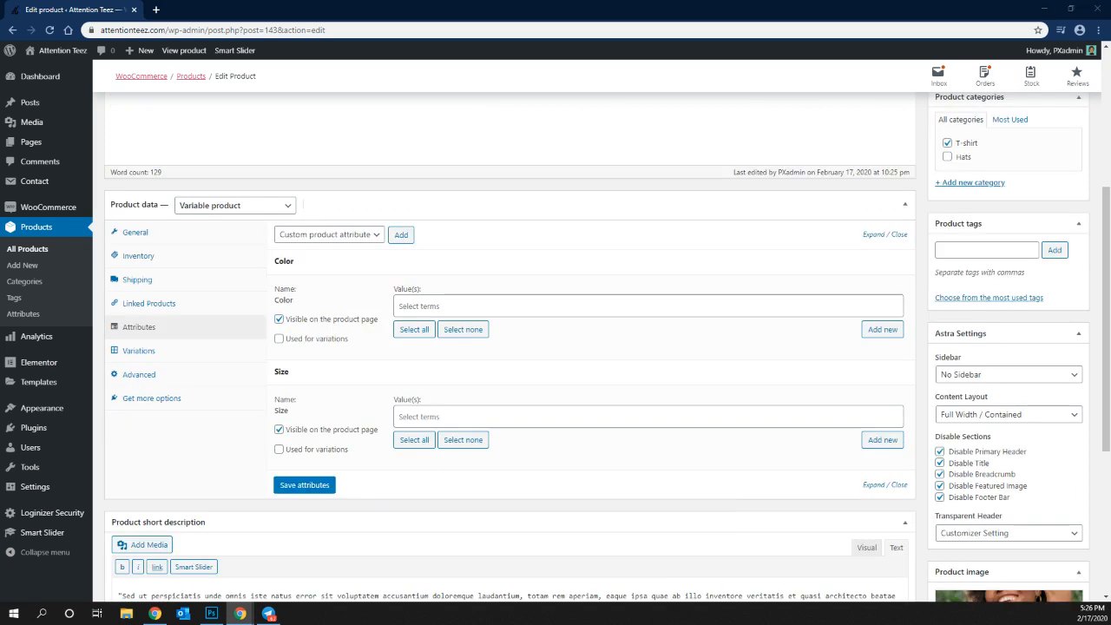
click(448, 277)
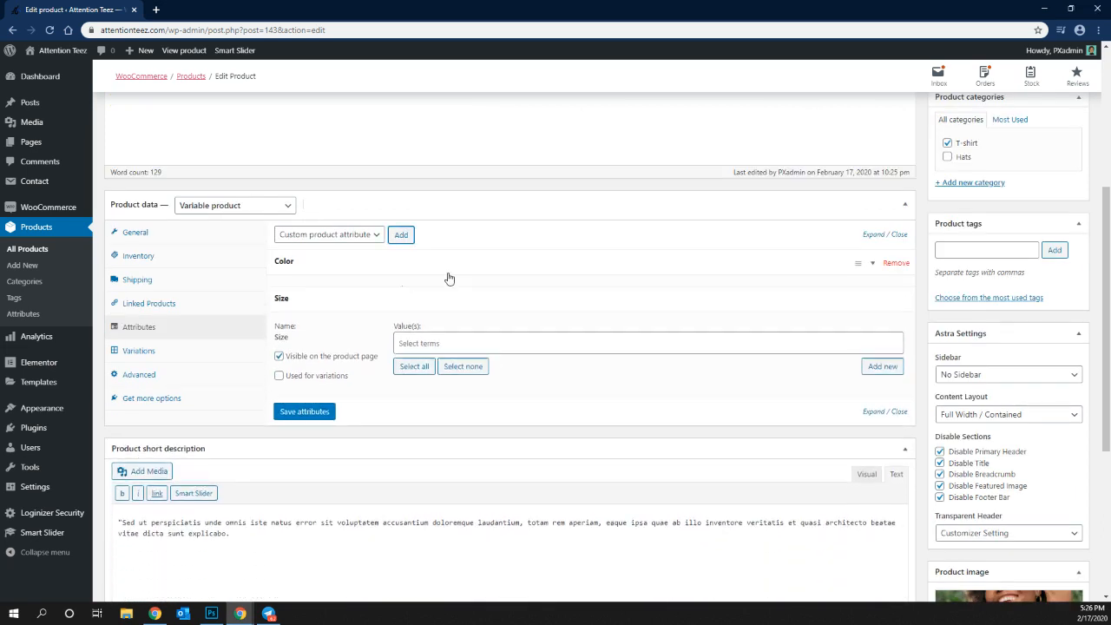
click(449, 277)
click(438, 305)
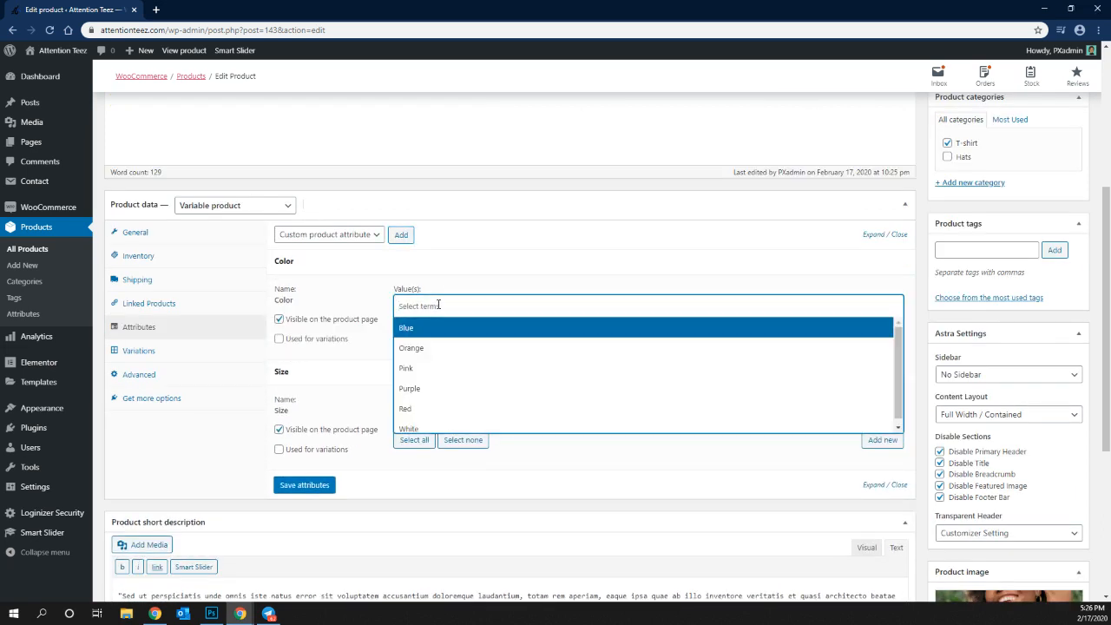
click(421, 330)
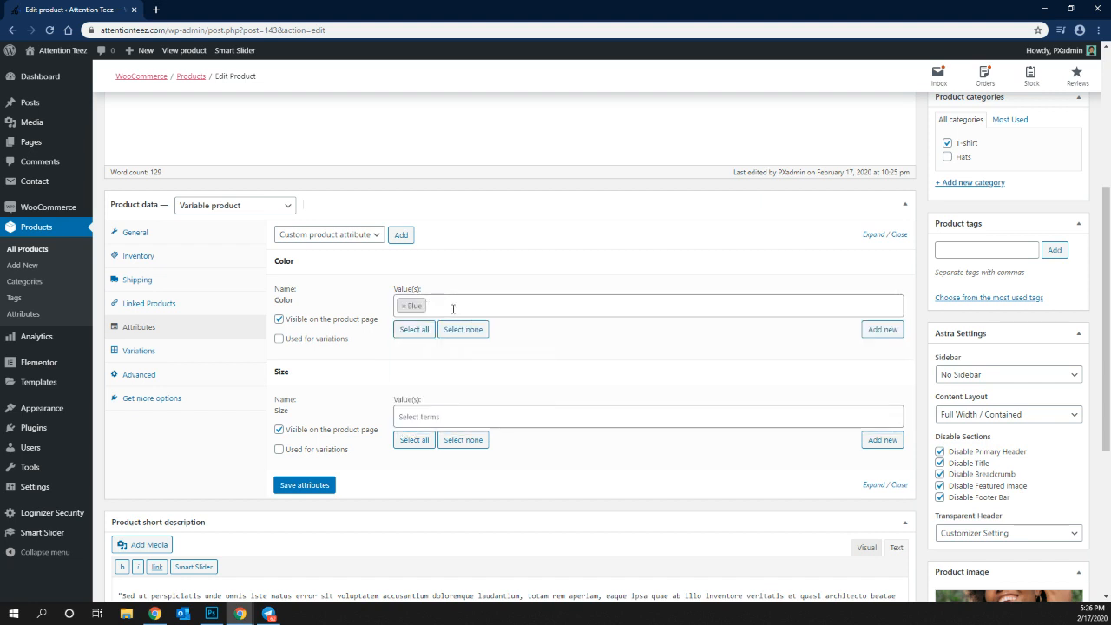
click(451, 308)
click(443, 345)
click(481, 306)
click(438, 368)
click(518, 304)
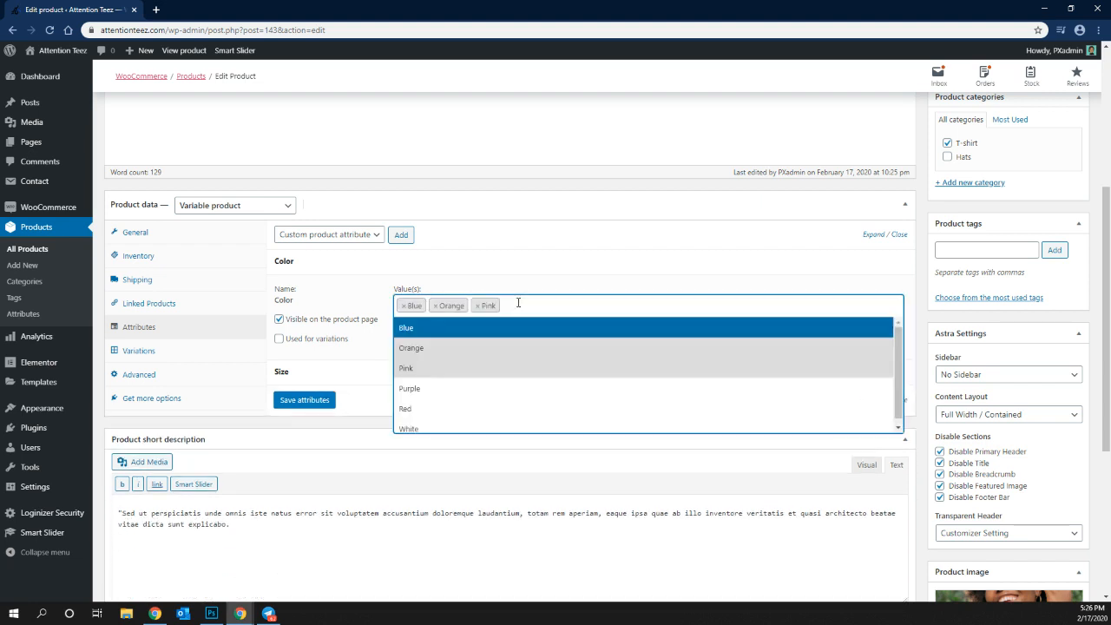
click(476, 371)
click(553, 311)
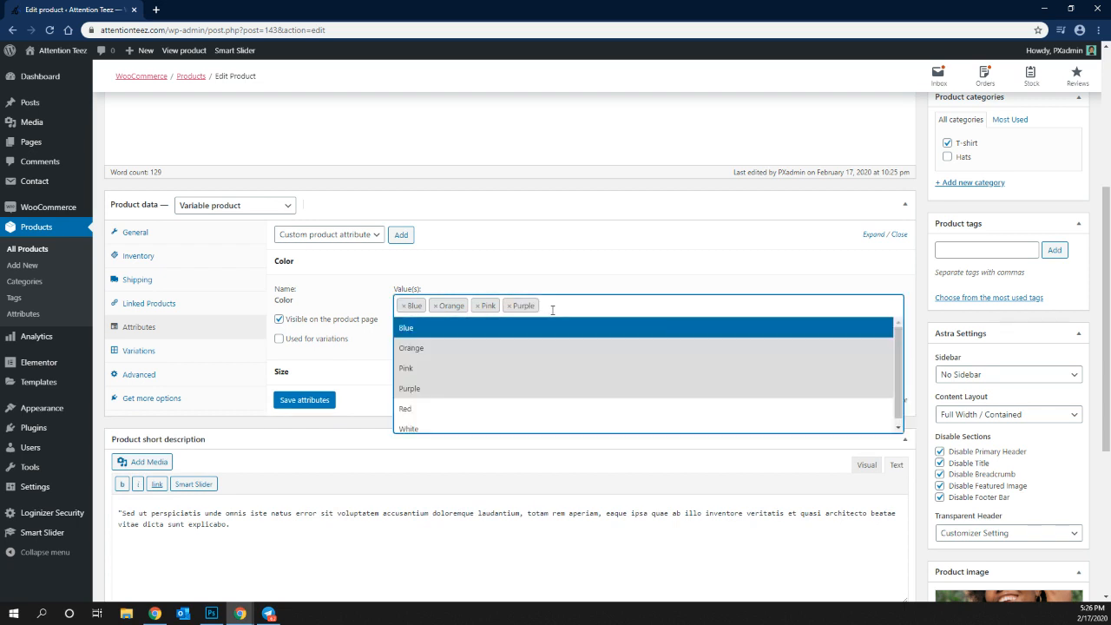
click(521, 404)
click(577, 306)
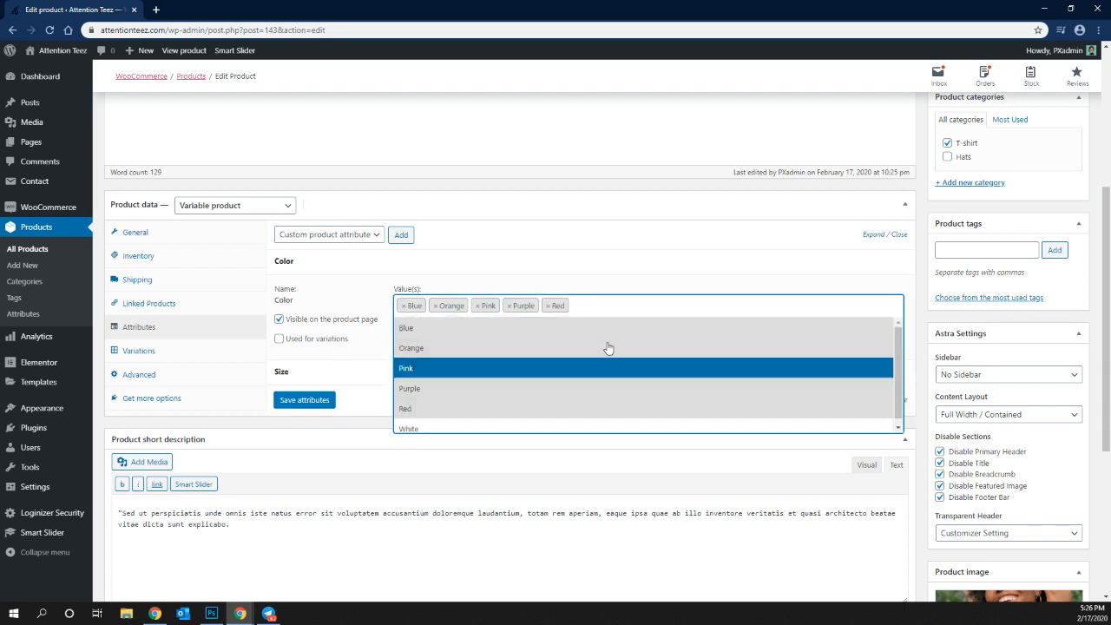
click(471, 422)
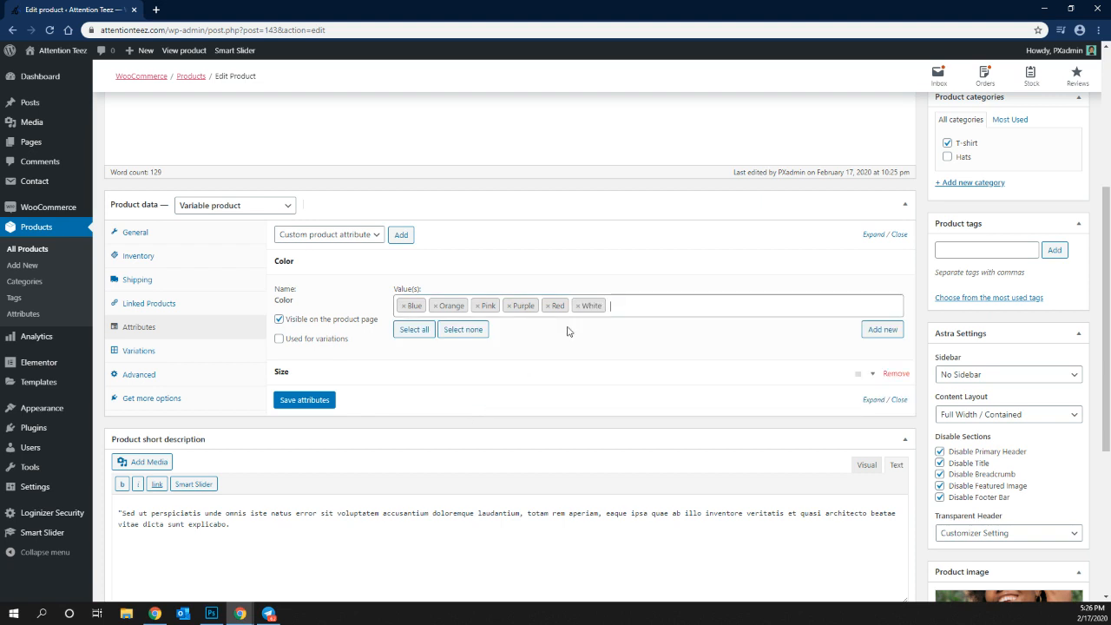
Assign the terms Small, Medium, Large, XL and 2XL to the product's Size attribute.
click(345, 382)
click(431, 419)
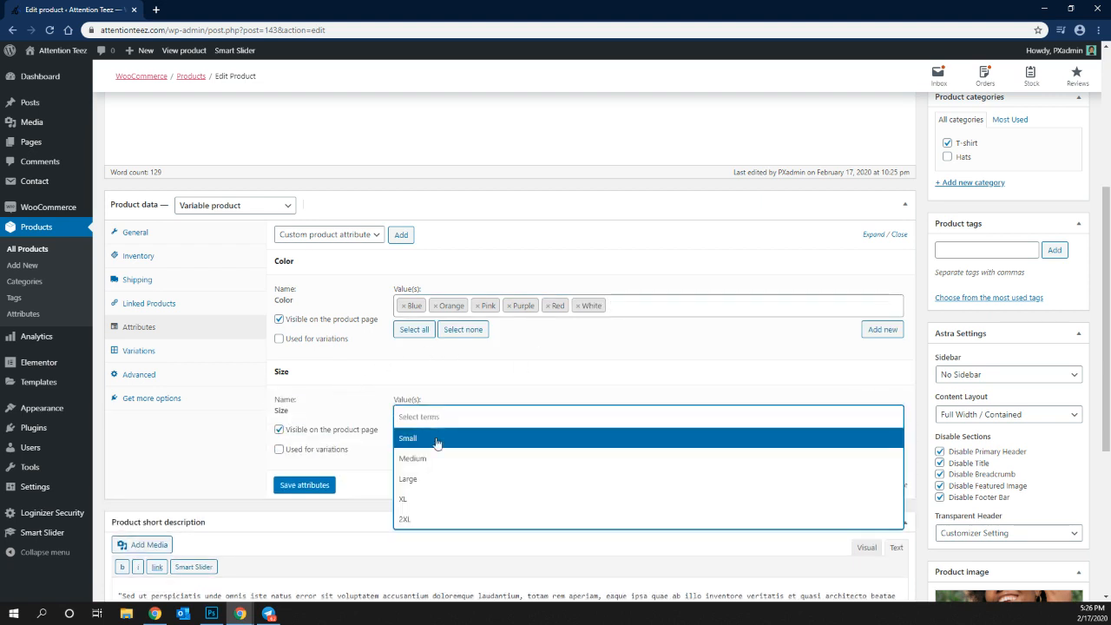
click(439, 448)
click(449, 424)
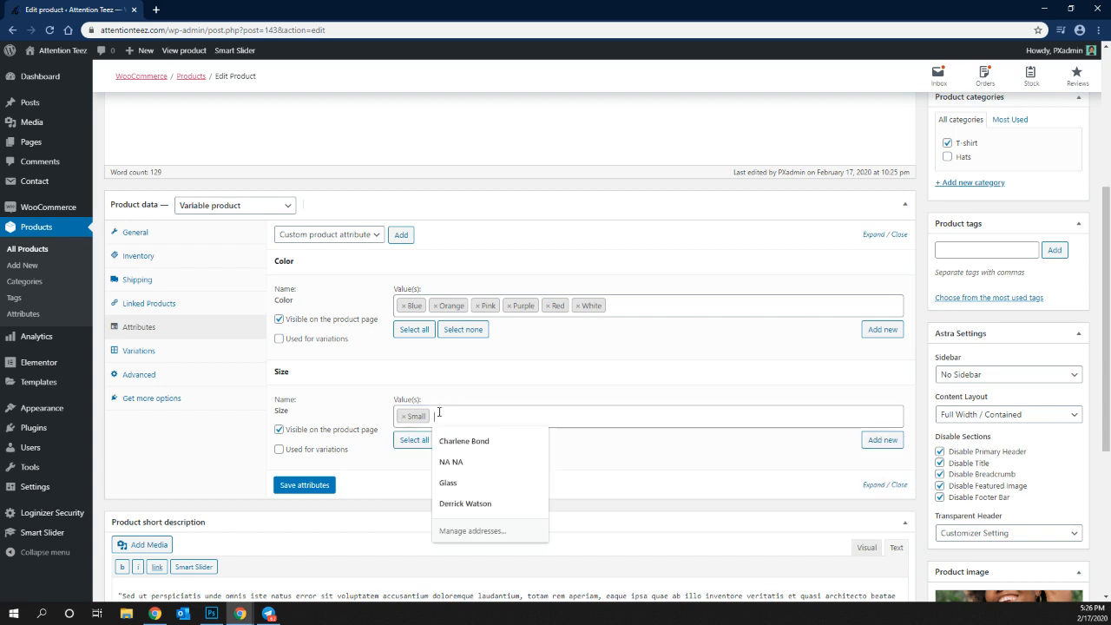
click(434, 459)
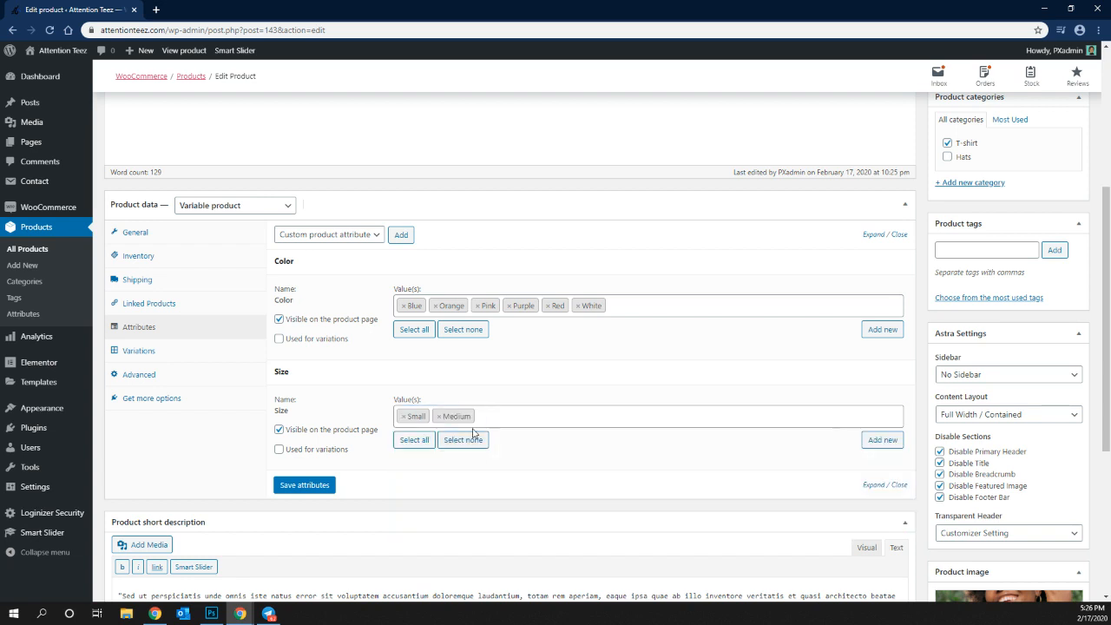
click(484, 414)
click(428, 478)
click(519, 420)
click(451, 498)
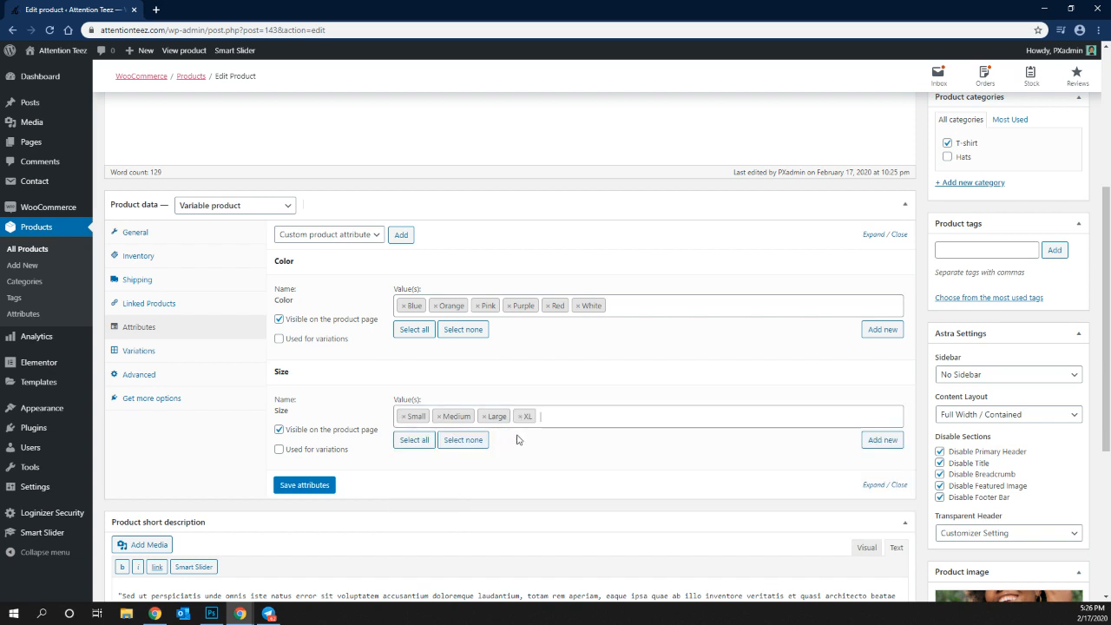
click(548, 417)
click(457, 518)
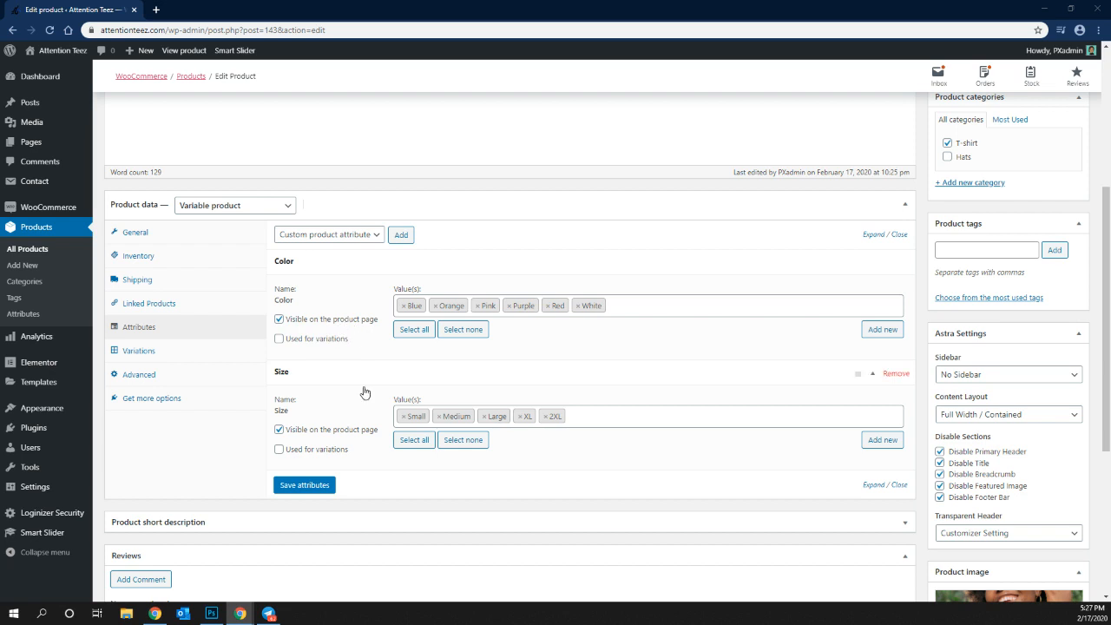
Enable both the Color and Size attributes for variations and save the attributes.
click(279, 339)
click(278, 448)
click(319, 486)
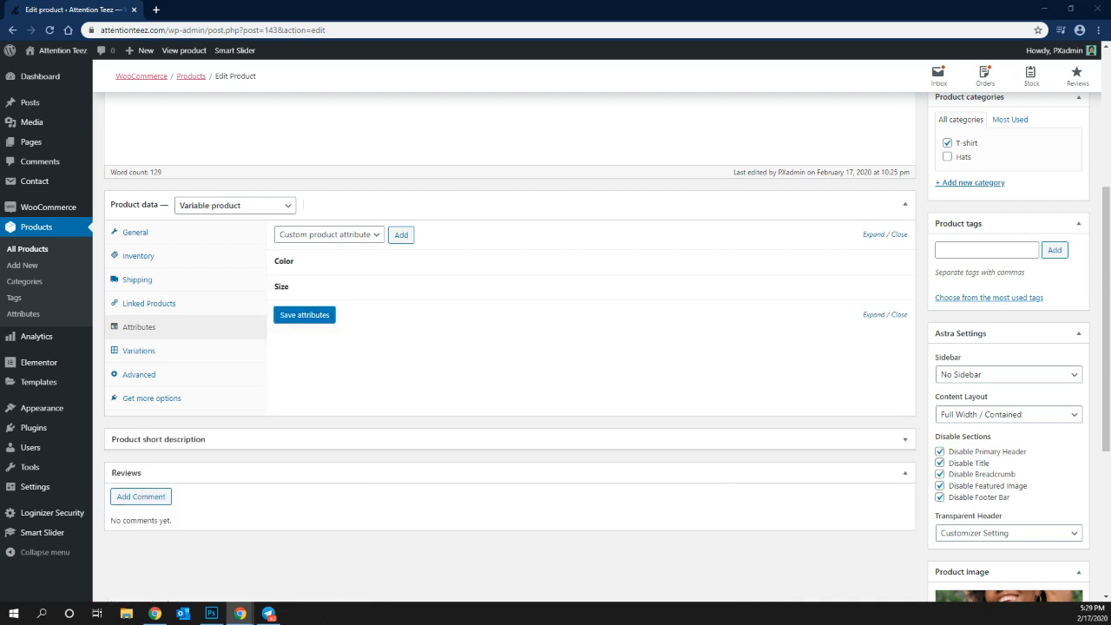
click(304, 448)
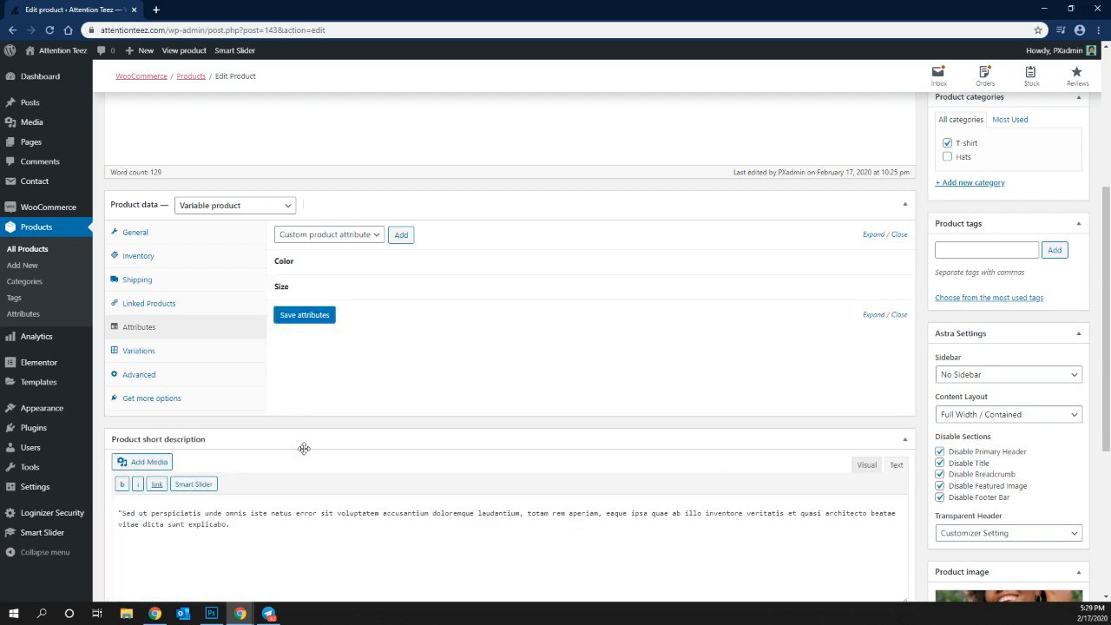
click(304, 447)
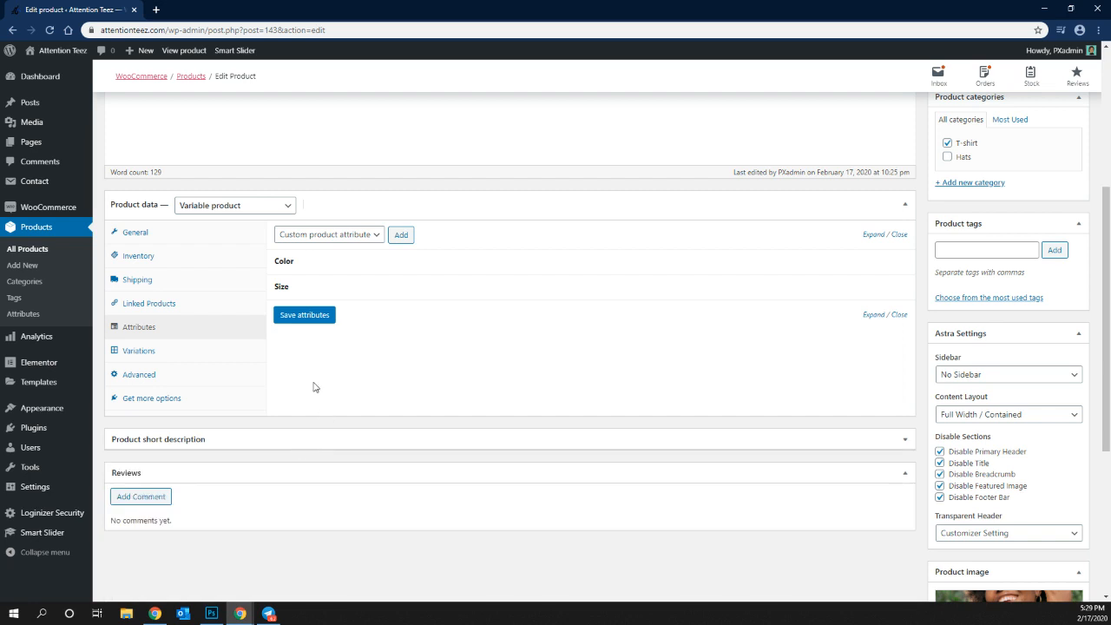
Create the product's variations from all attributes so every Color and Size combination is generated.
click(151, 355)
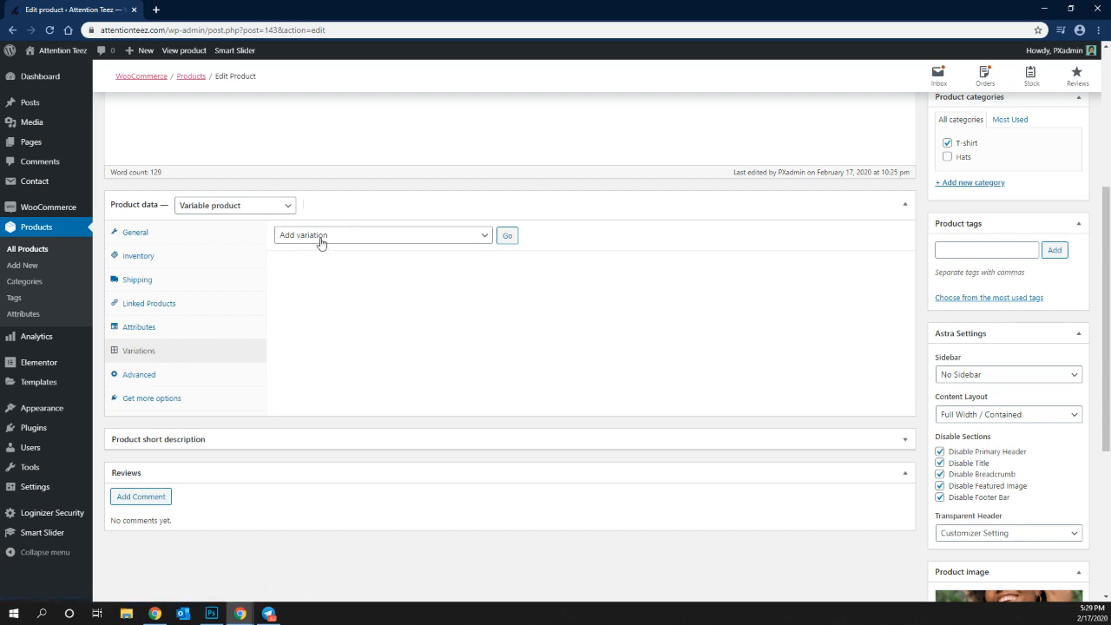
click(319, 238)
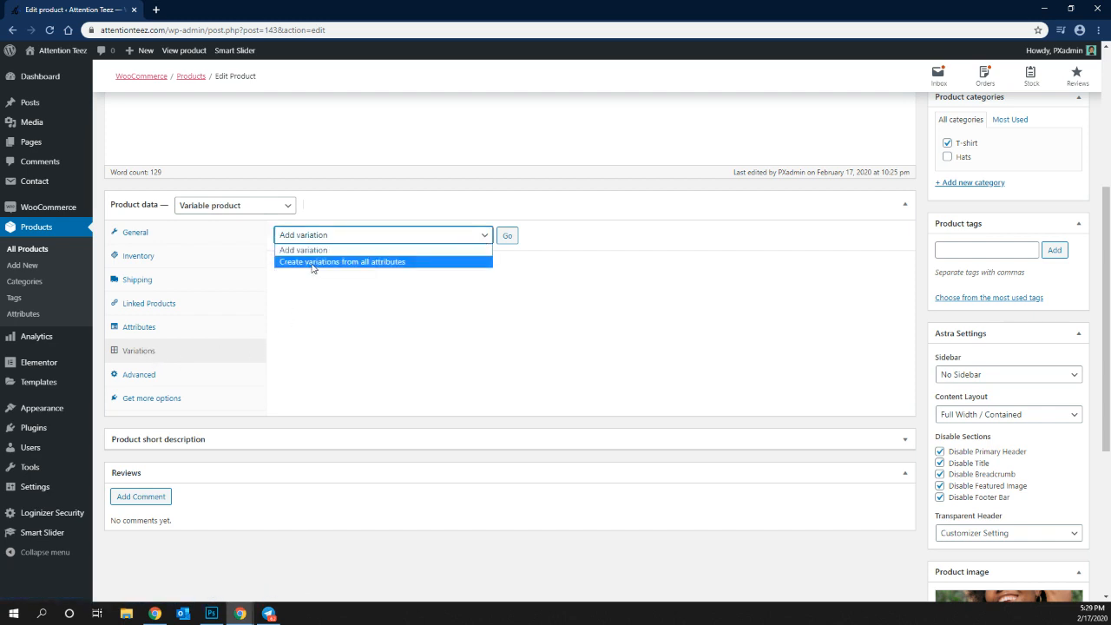
click(312, 262)
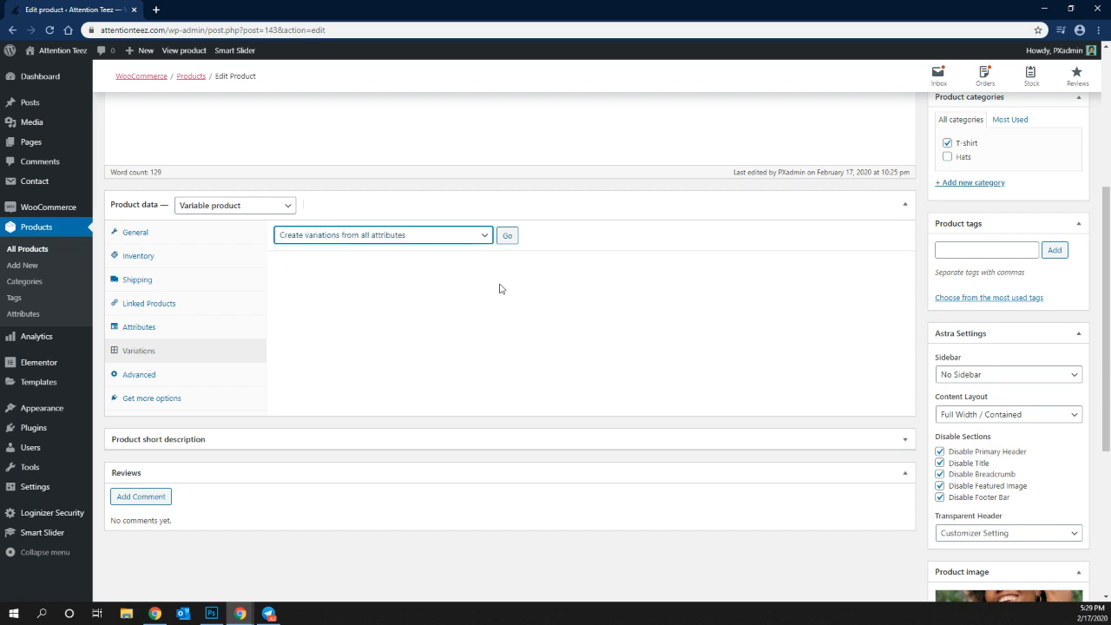
click(506, 236)
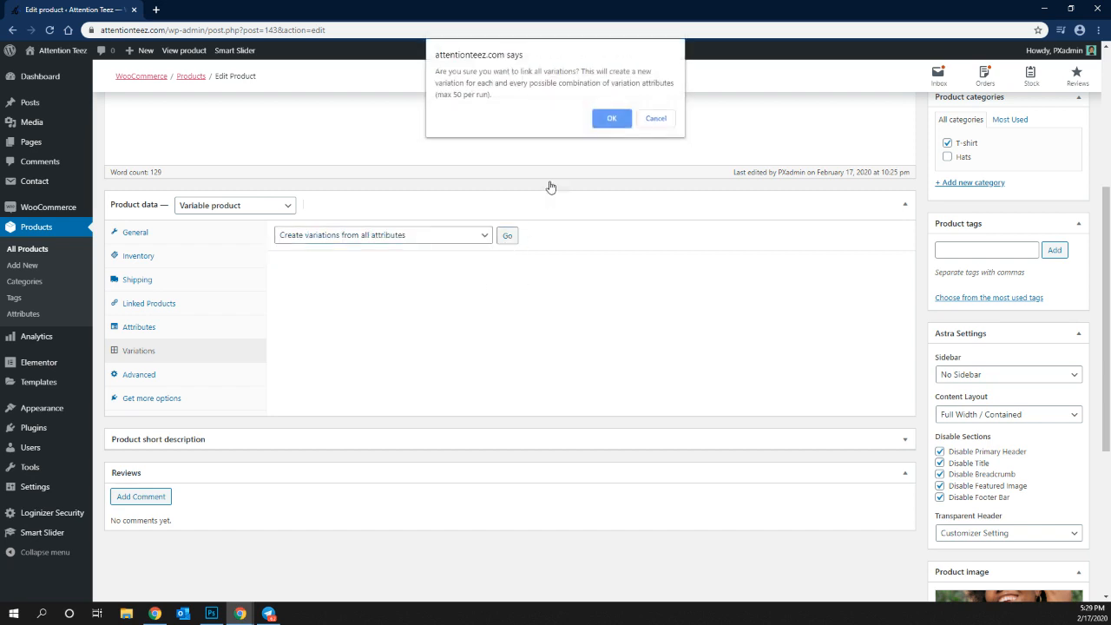
click(612, 119)
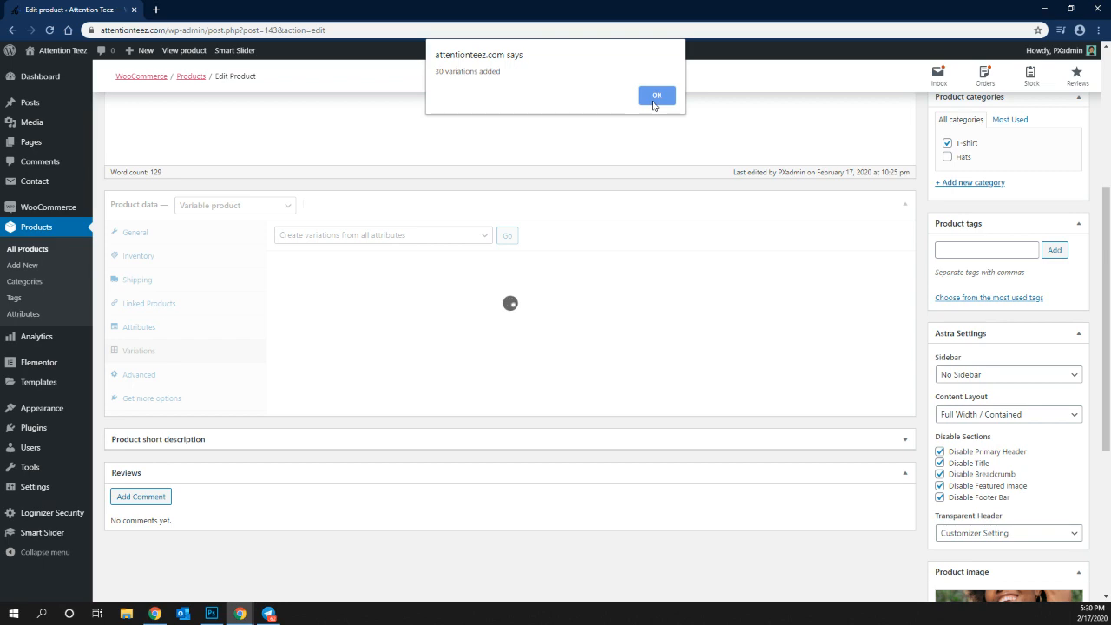
click(655, 98)
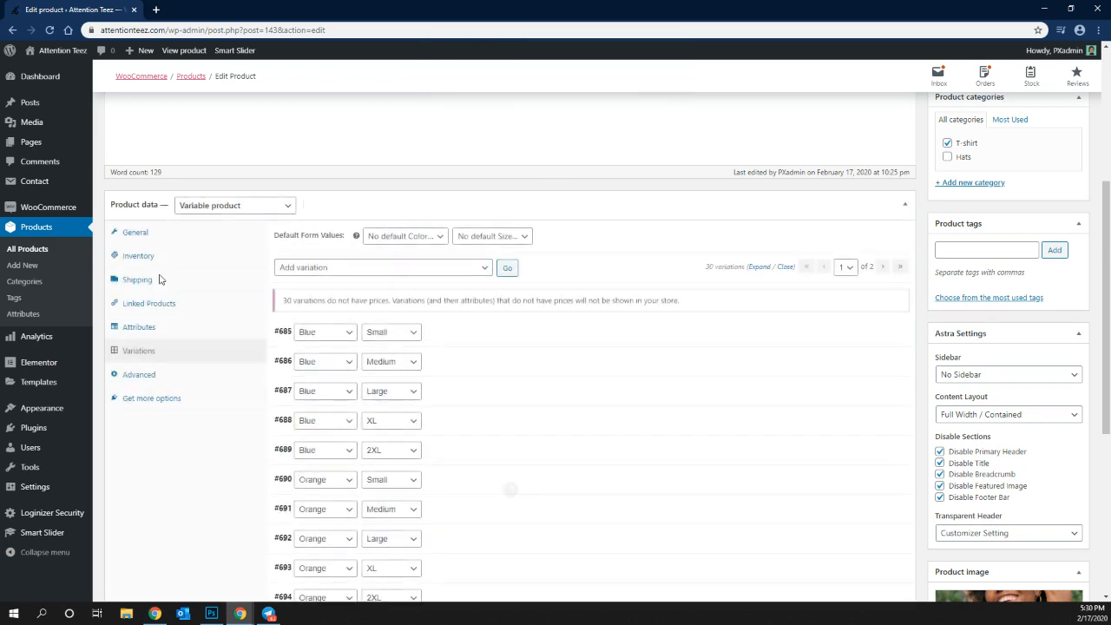
Set the blue All Natural T-shirt photo from the media library as the Blue Small variation's image.
scroll(244, 469, down, 3)
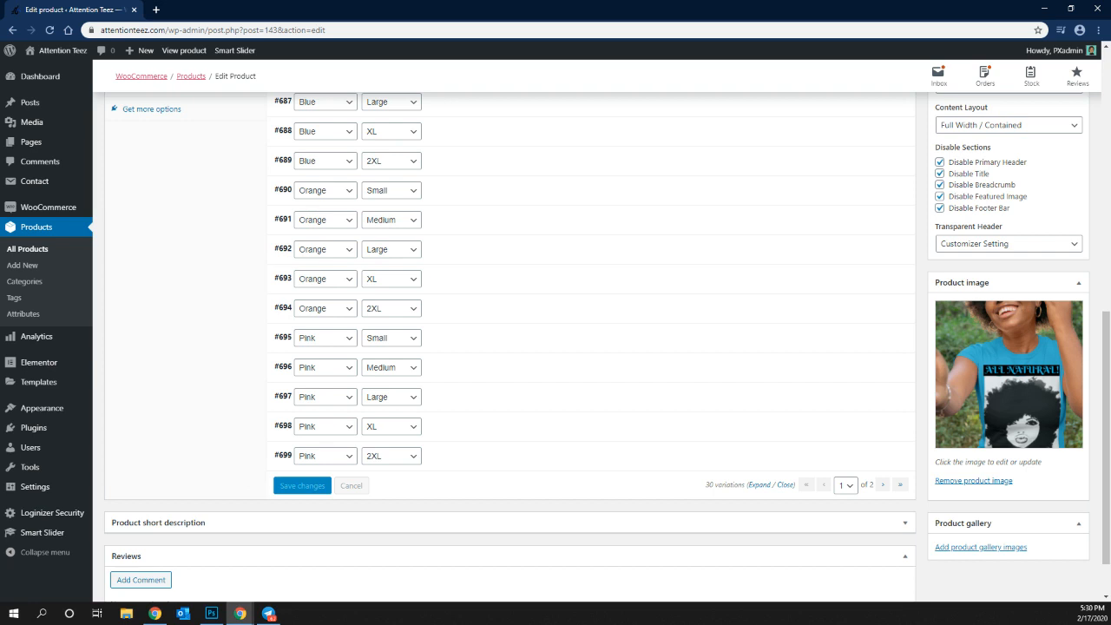
scroll(520, 252, up, 2)
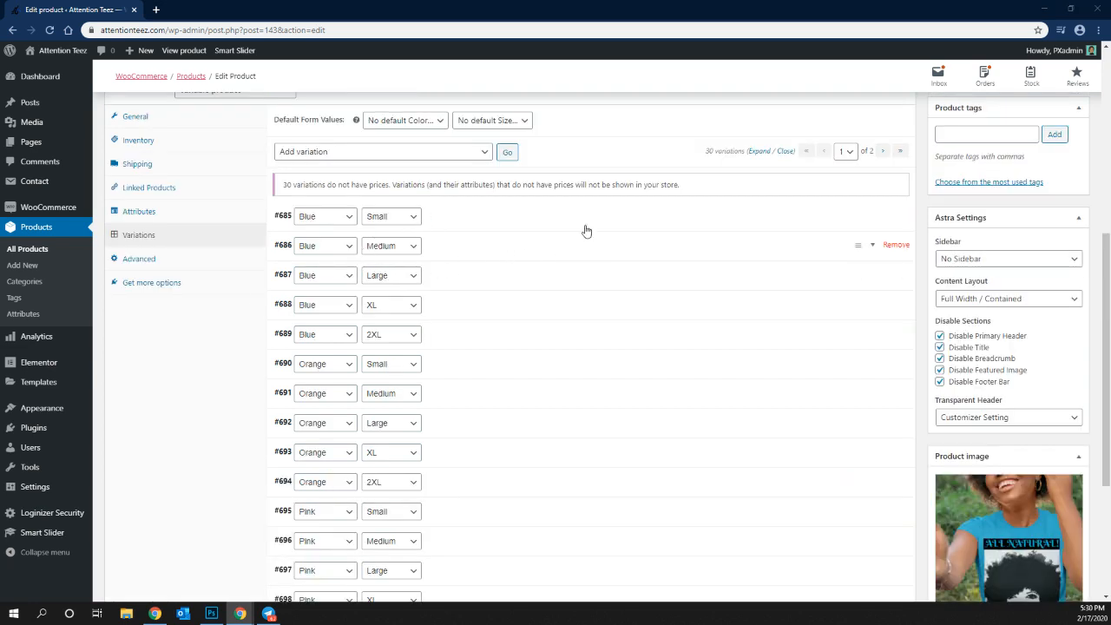
click(440, 229)
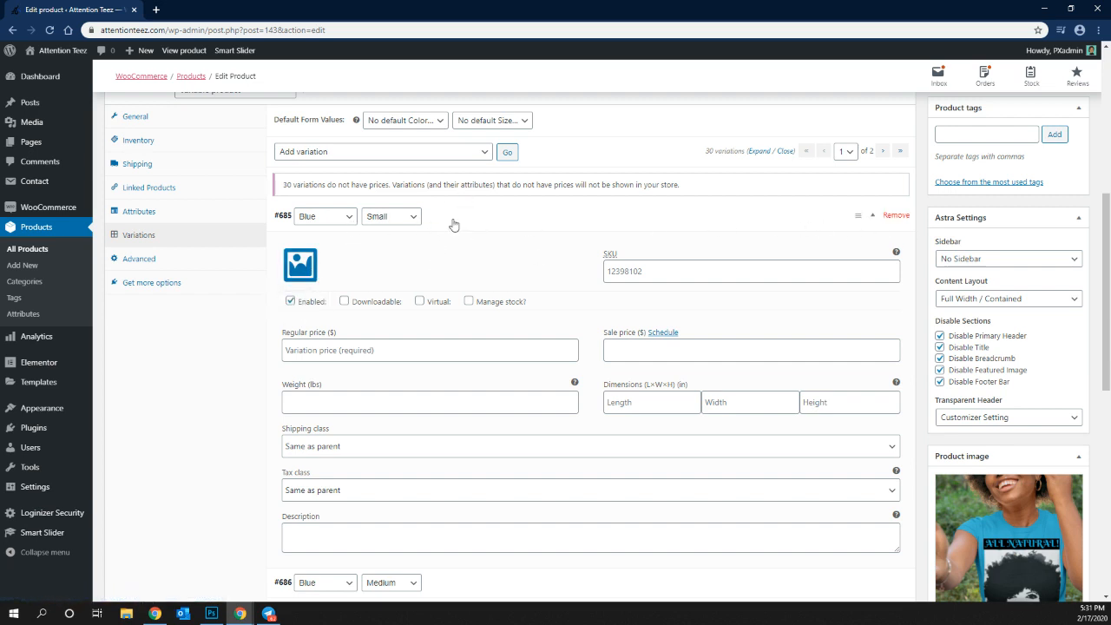
click(304, 276)
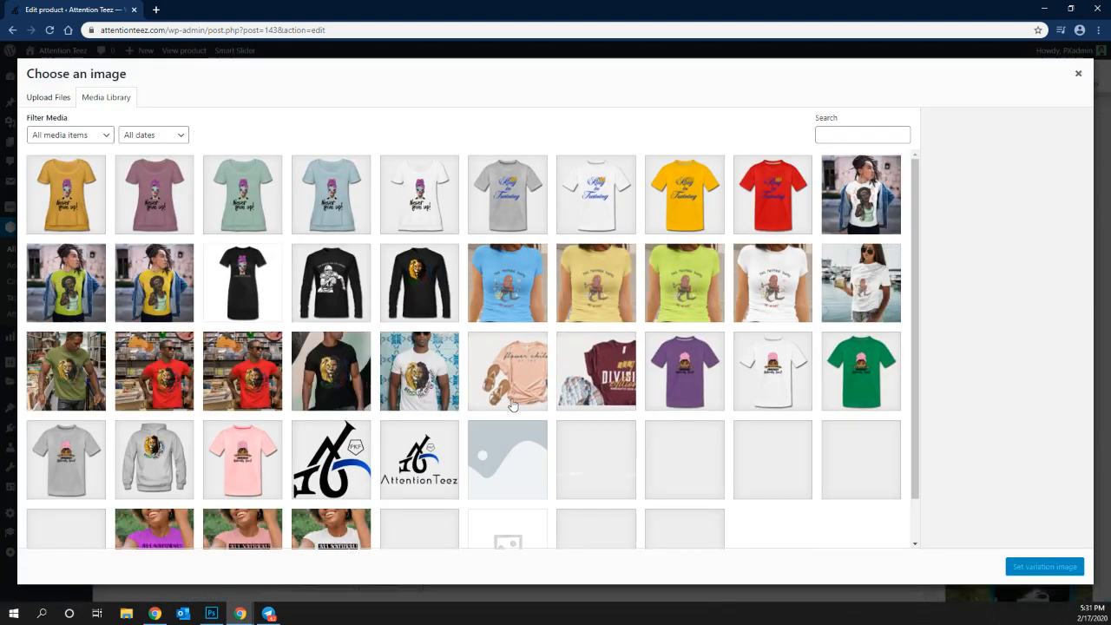
scroll(511, 405, down, 1)
click(71, 494)
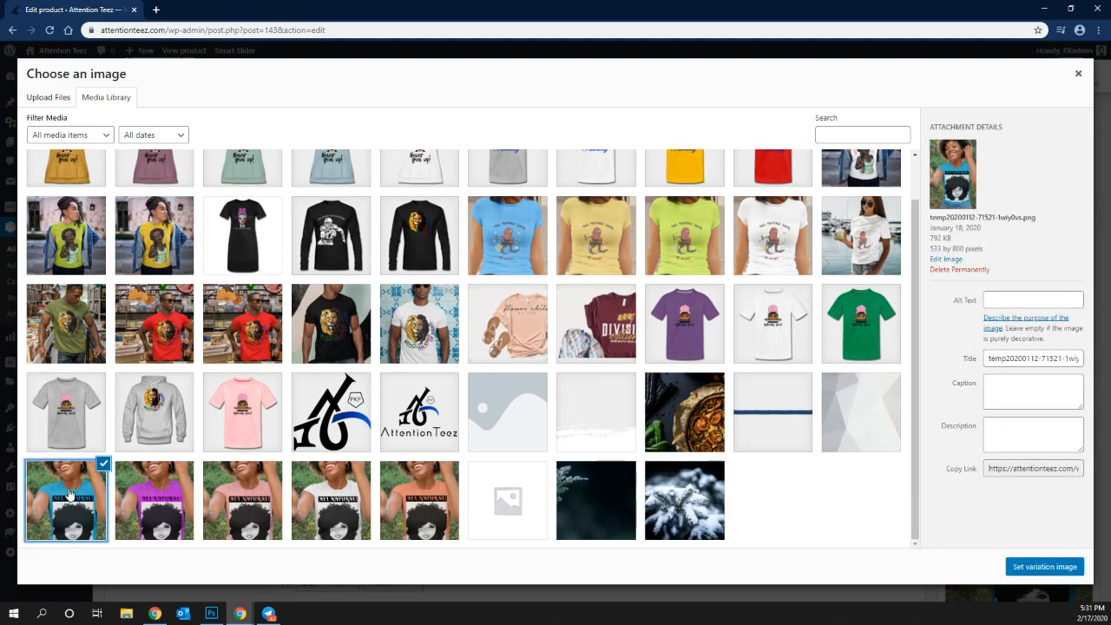
click(1023, 565)
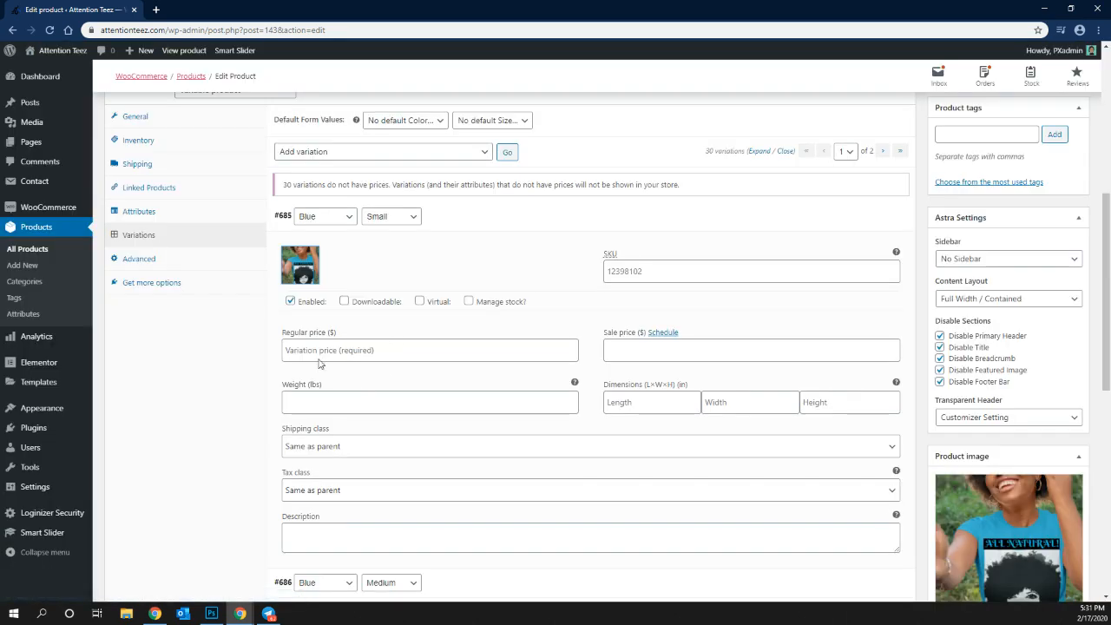
Set the same blue All Natural T-shirt photo as the Blue Medium variation's image.
scroll(367, 309, down, 3)
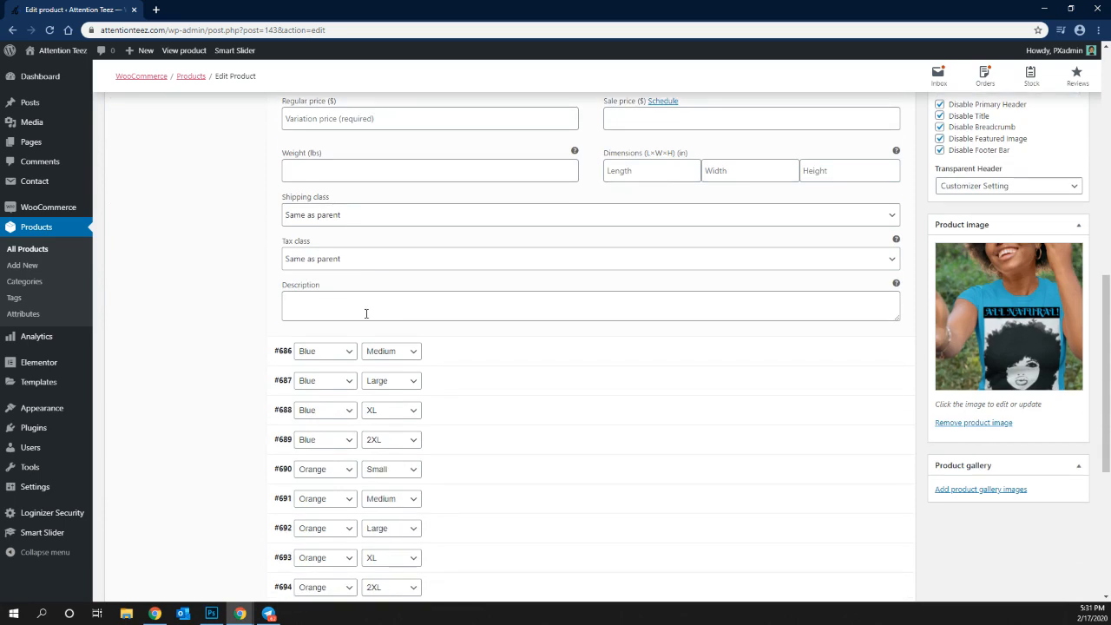
click(453, 301)
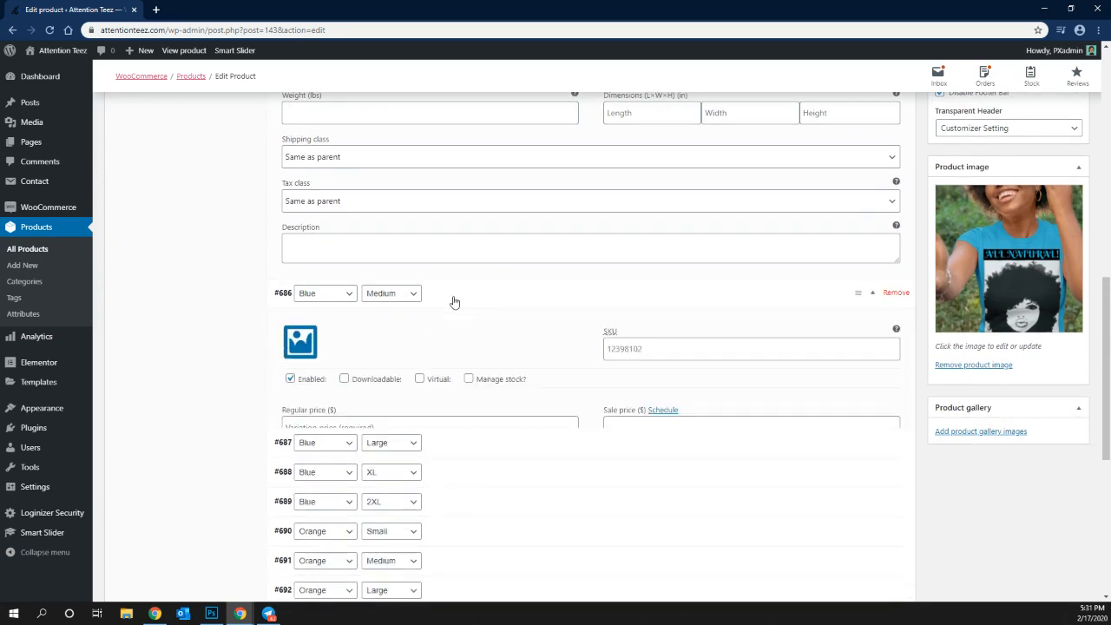
click(300, 339)
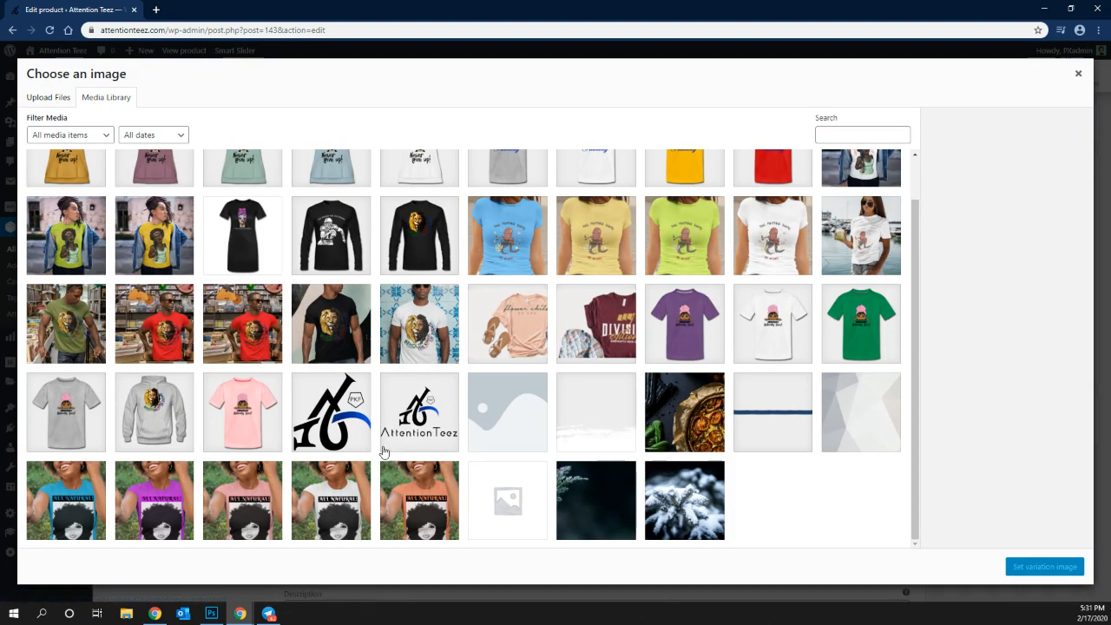
click(81, 509)
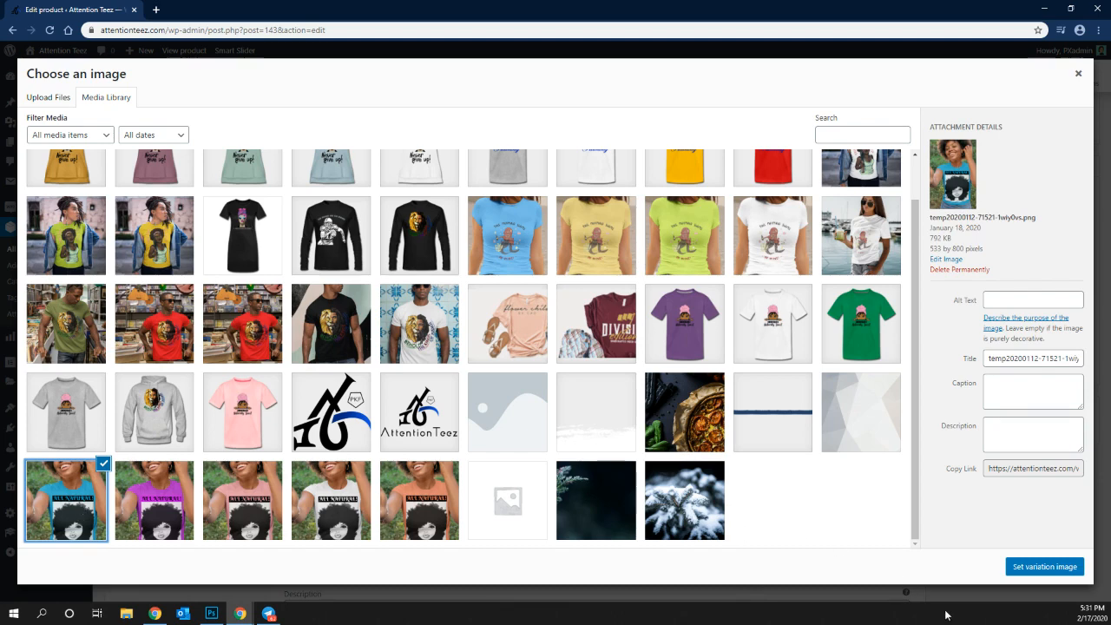
click(1026, 570)
Set the blue All Natural T-shirt photo from the media library as the Blue Large variation's image.
scroll(408, 428, down, 2)
scroll(421, 379, down, 2)
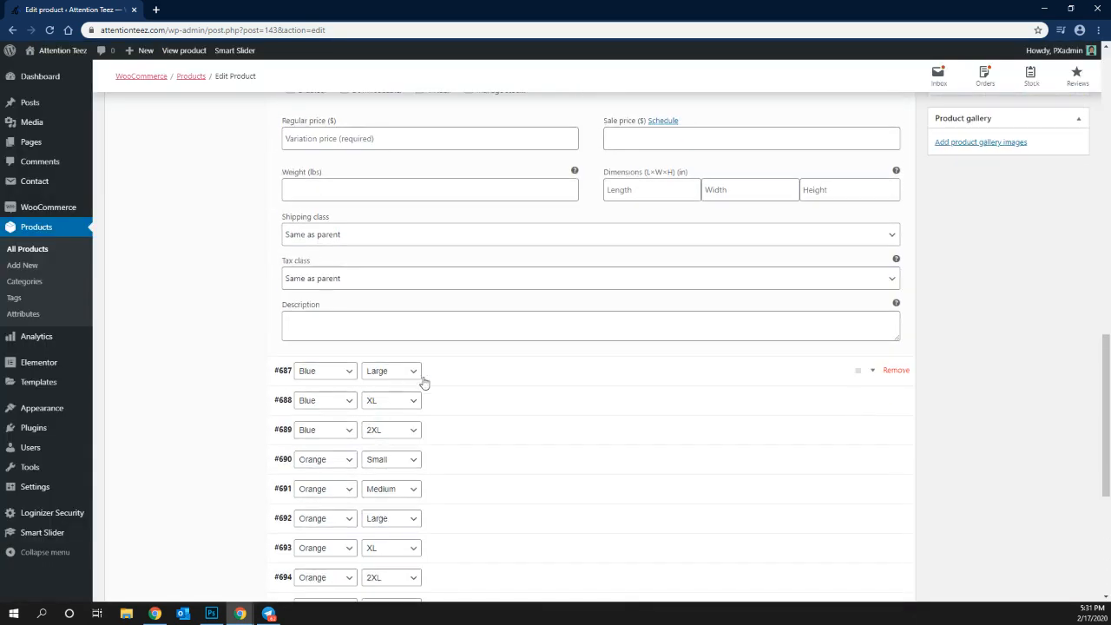
click(459, 374)
scroll(295, 295, down, 3)
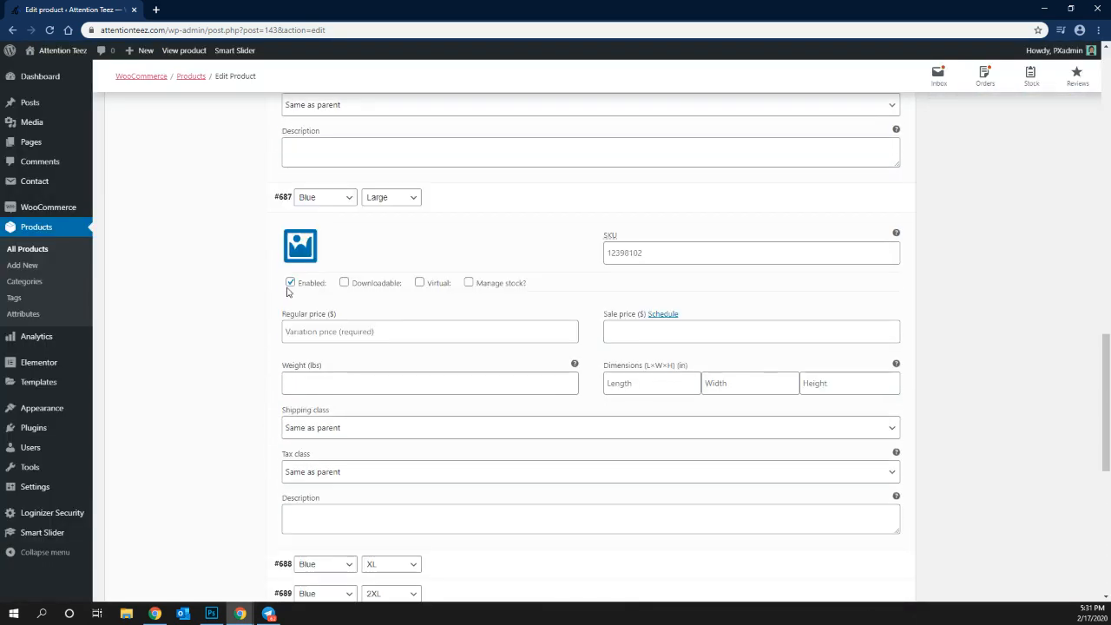
click(300, 245)
click(76, 488)
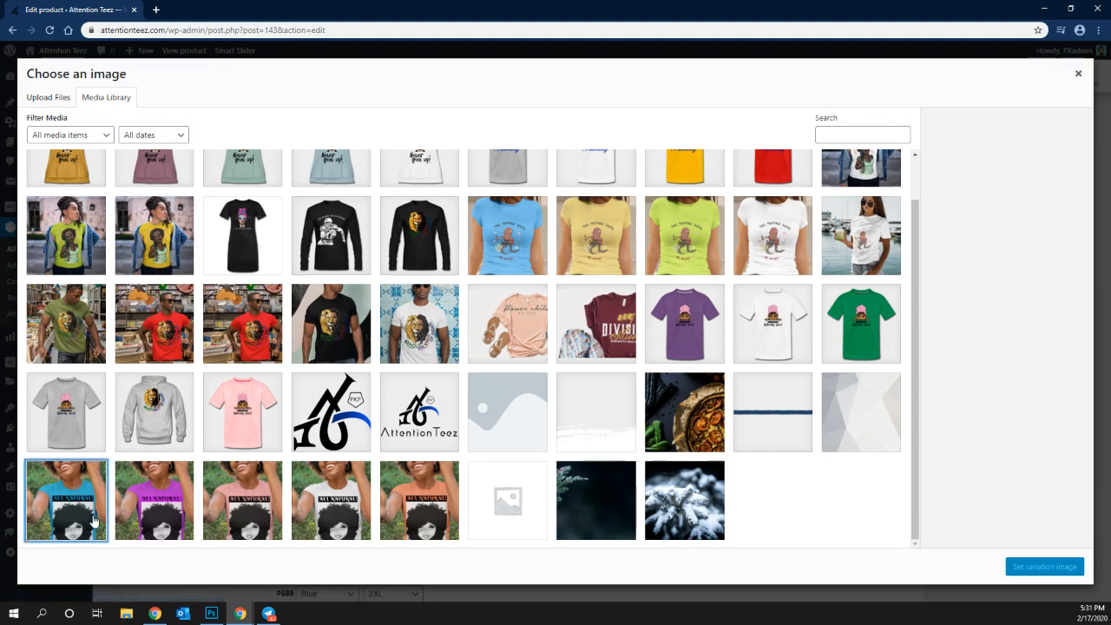
click(72, 506)
click(1044, 565)
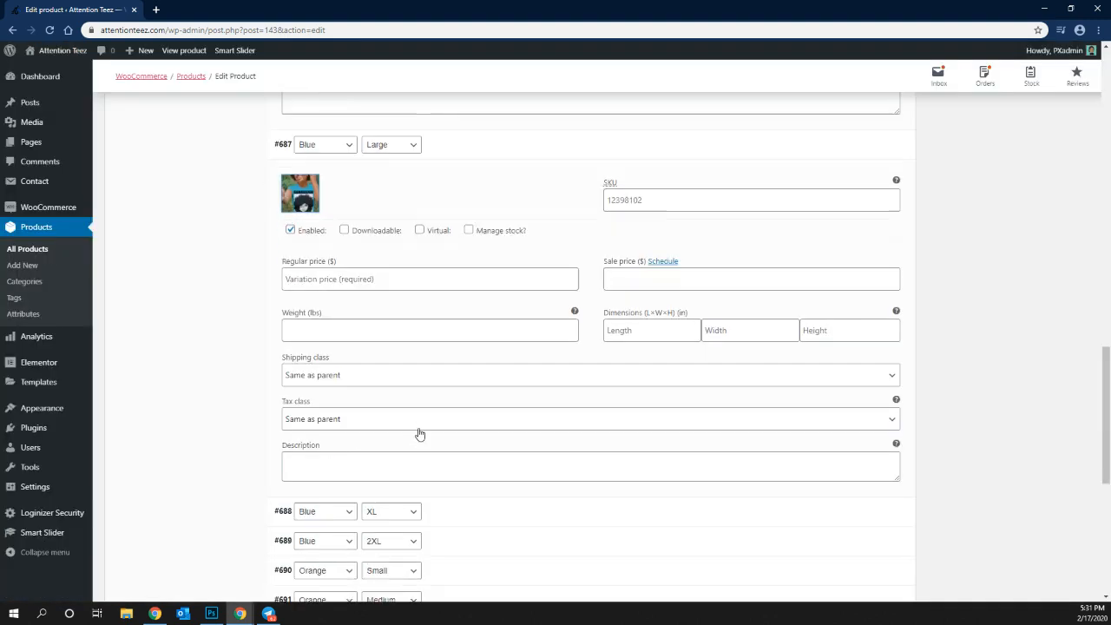
Assign the blue All Natural T-shirt photo to the Blue XL variation.
scroll(419, 434, down, 5)
click(445, 280)
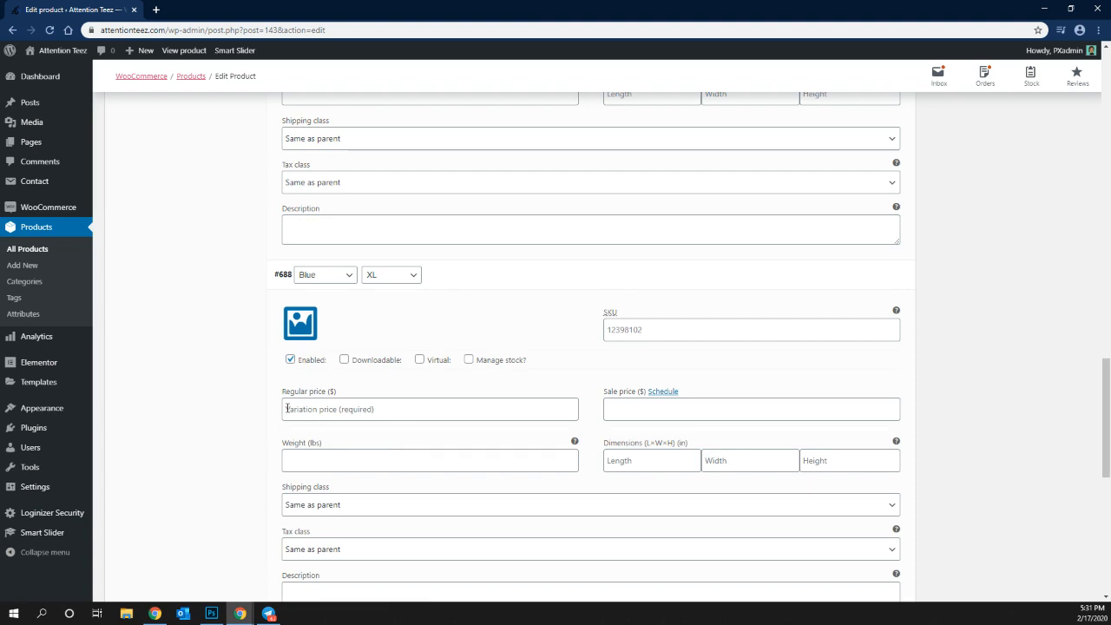
click(301, 323)
click(91, 497)
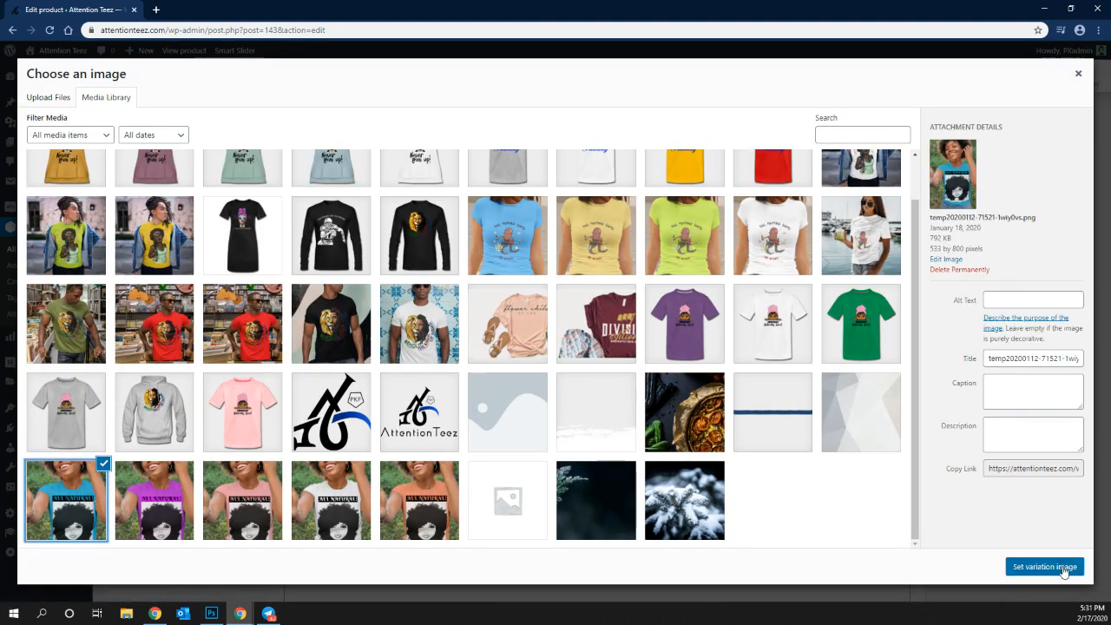
click(1061, 568)
Assign the blue All Natural T-shirt photo to the Blue 2XL variation as its image.
scroll(379, 432, down, 3)
click(463, 356)
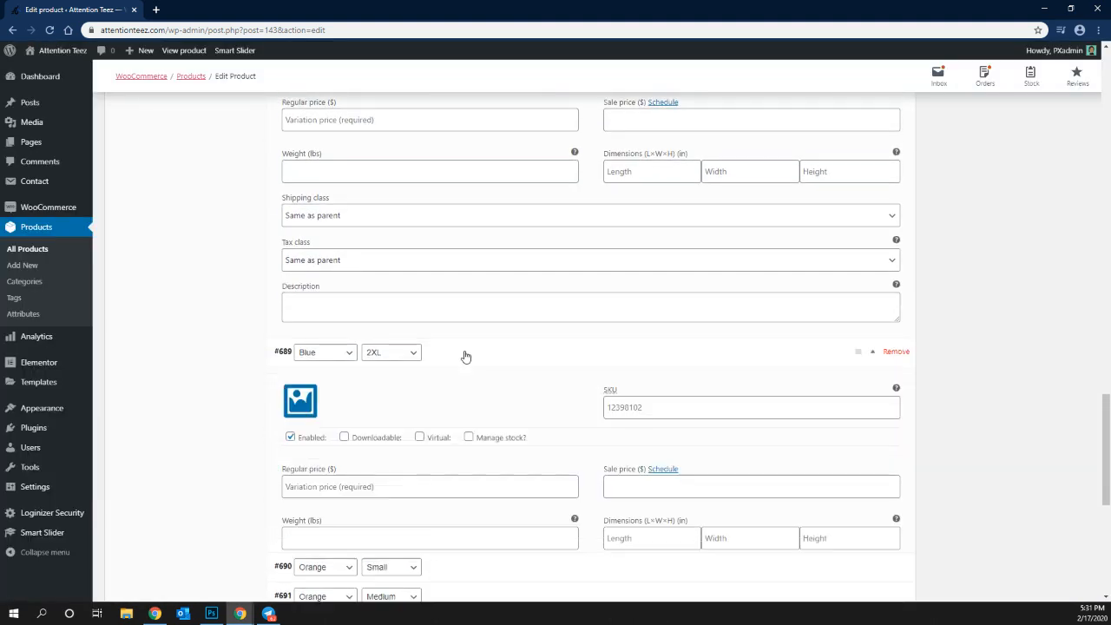
click(300, 400)
click(102, 513)
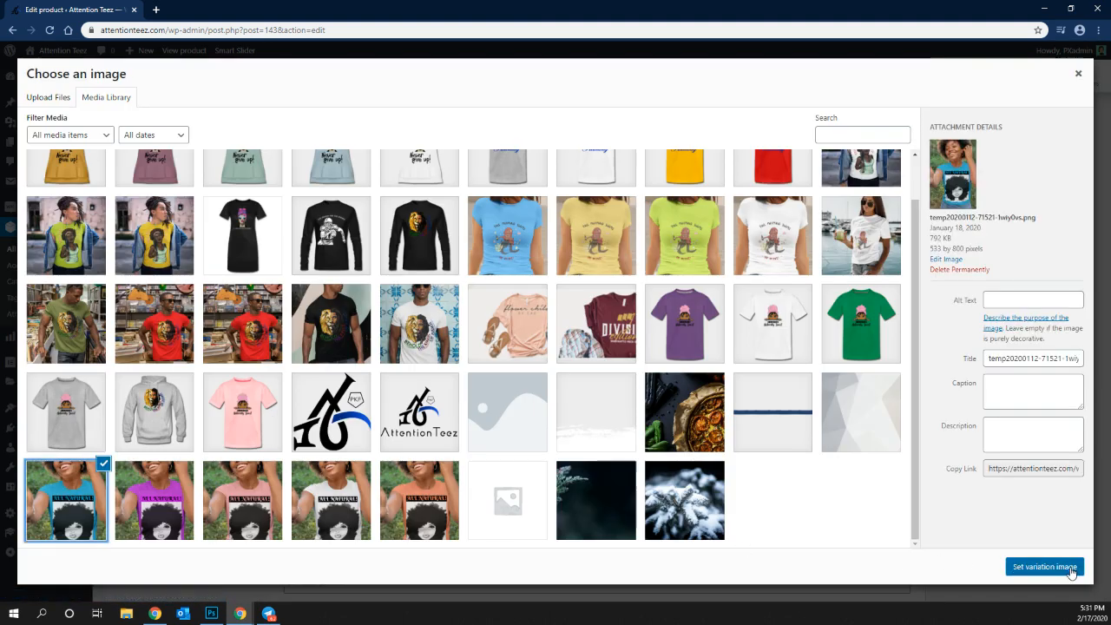
click(1070, 567)
Collapse the details of the Blue 2XL, XL, Large and Medium variations and open the Orange Small variation.
click(474, 356)
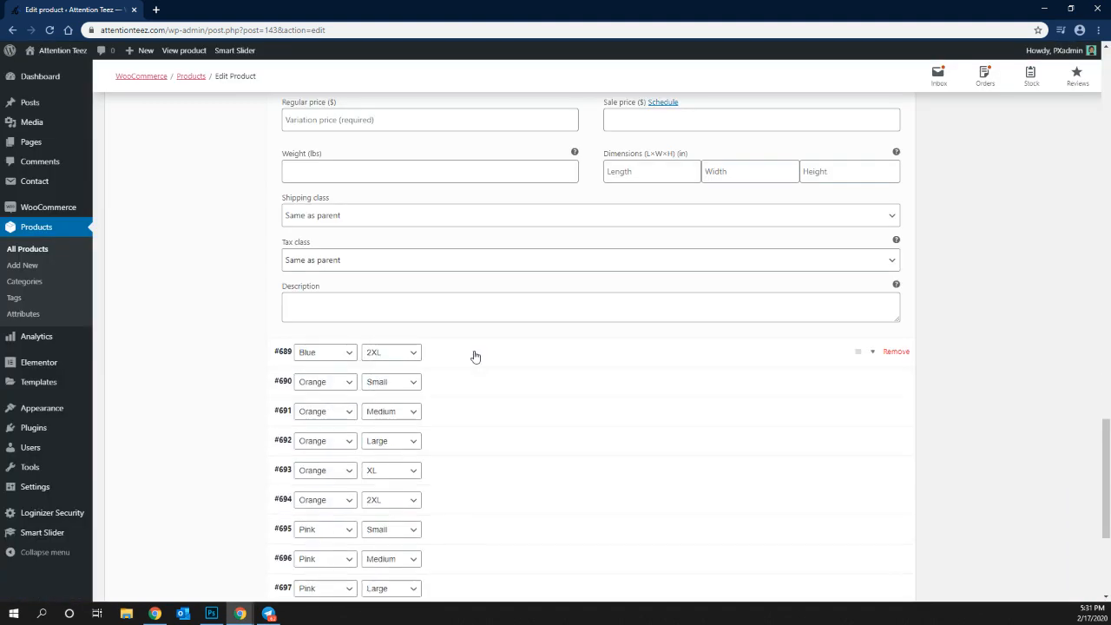
scroll(473, 355, up, 3)
click(461, 278)
scroll(461, 279, up, 3)
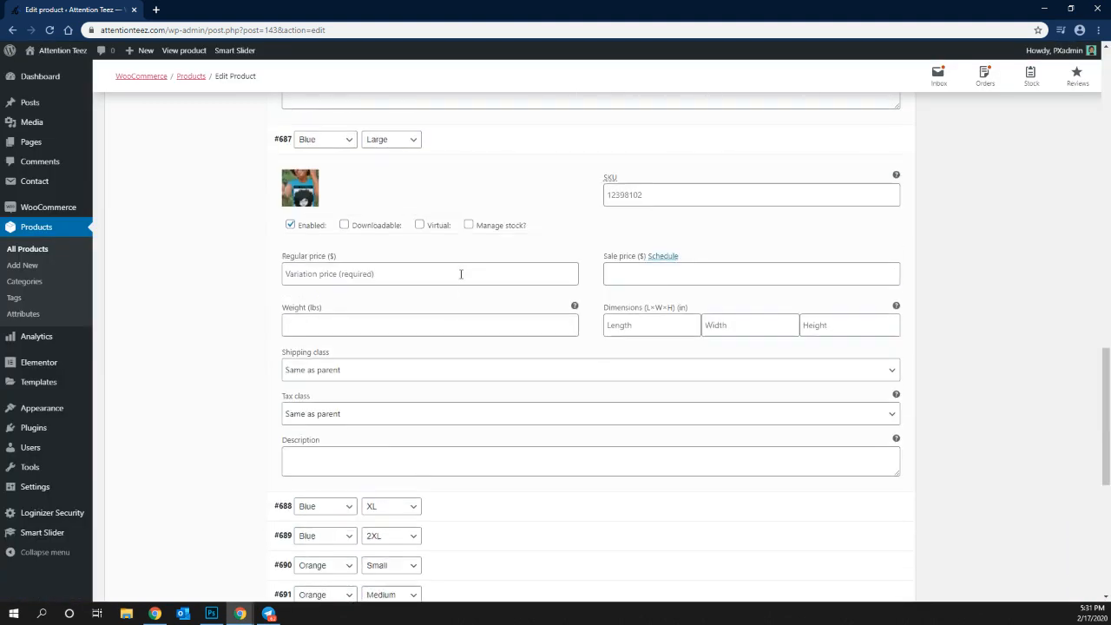
click(462, 144)
scroll(416, 314, up, 5)
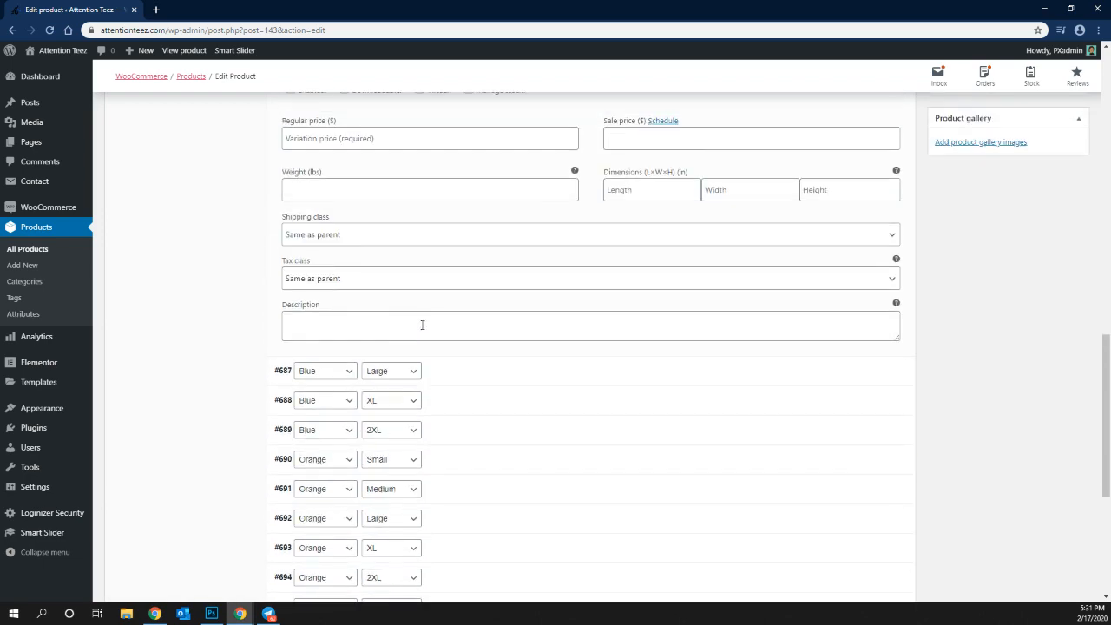
click(463, 189)
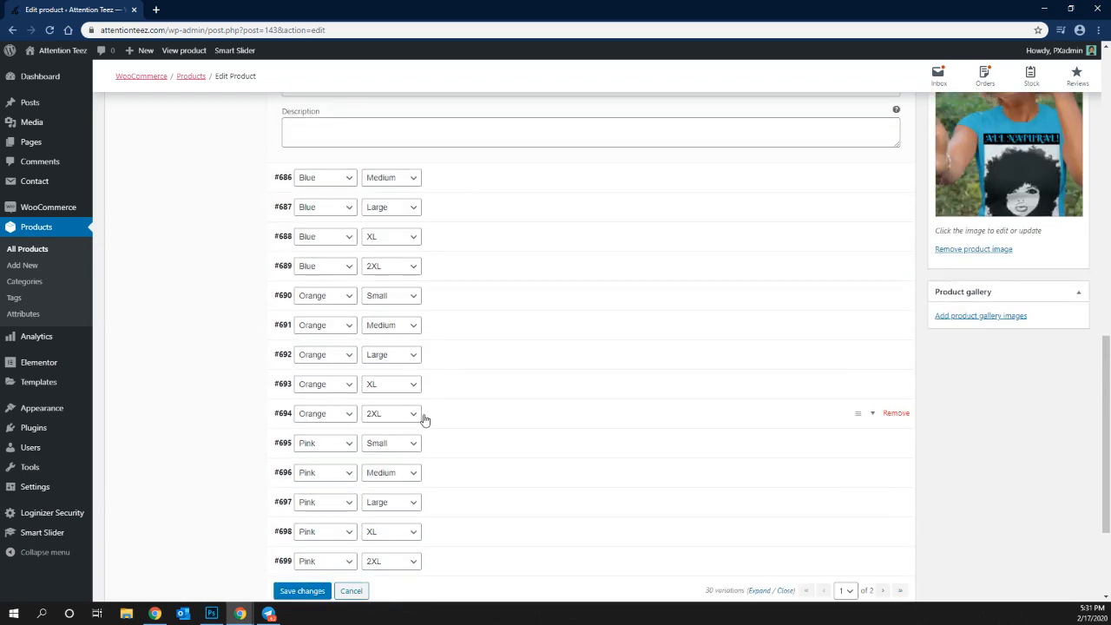
click(468, 301)
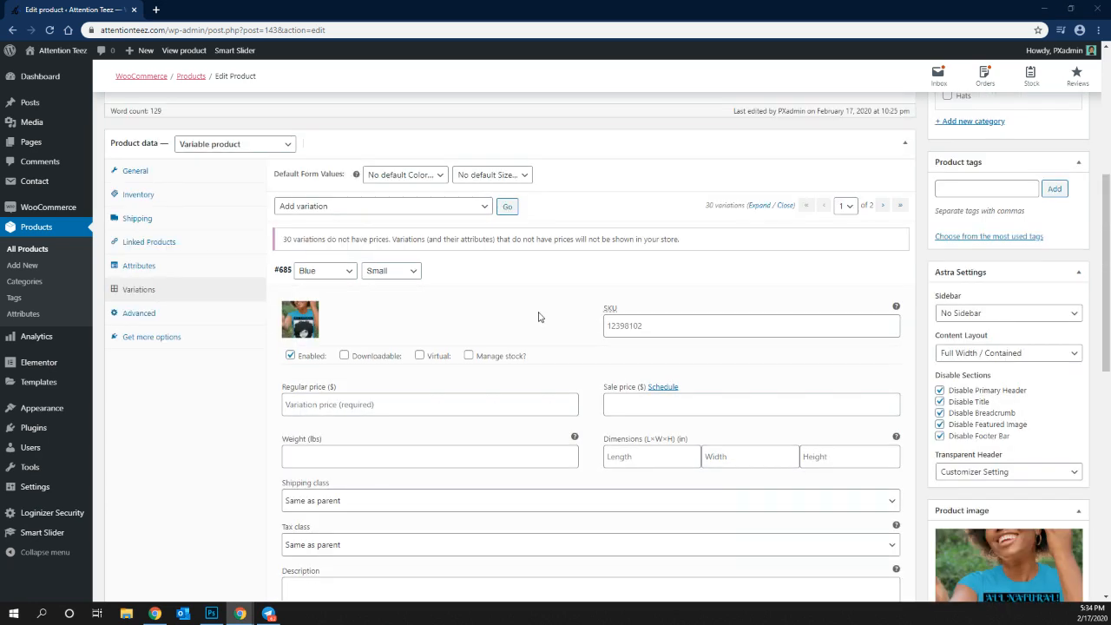
Set the Blue Small variation's regular price to 31.99, copy that price and collapse the variation.
mouse_move(528, 362)
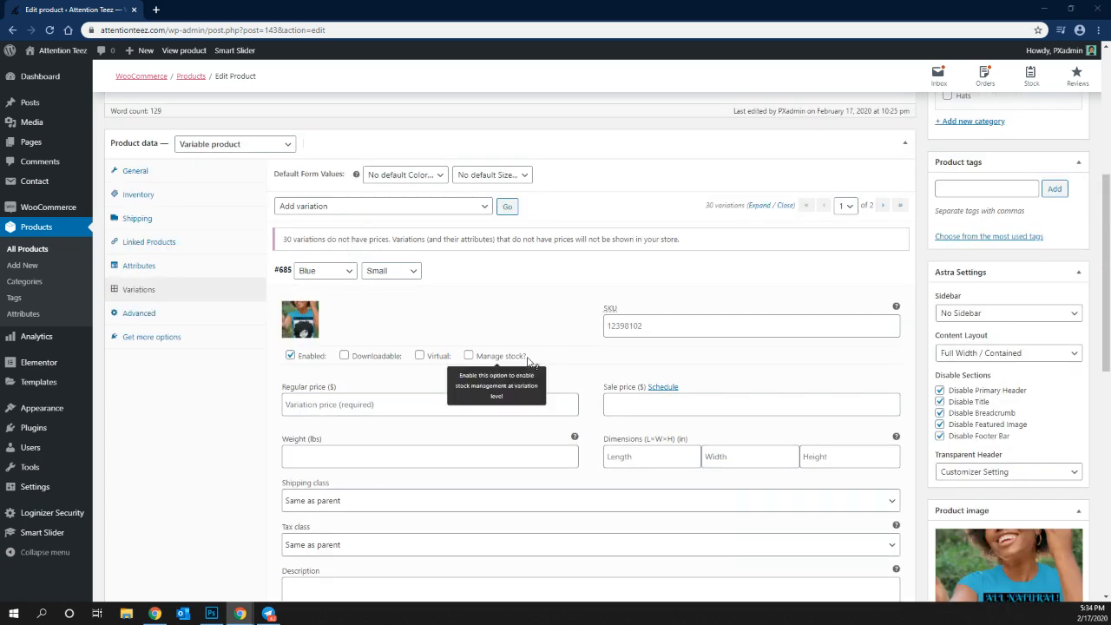
scroll(566, 428, down, 2)
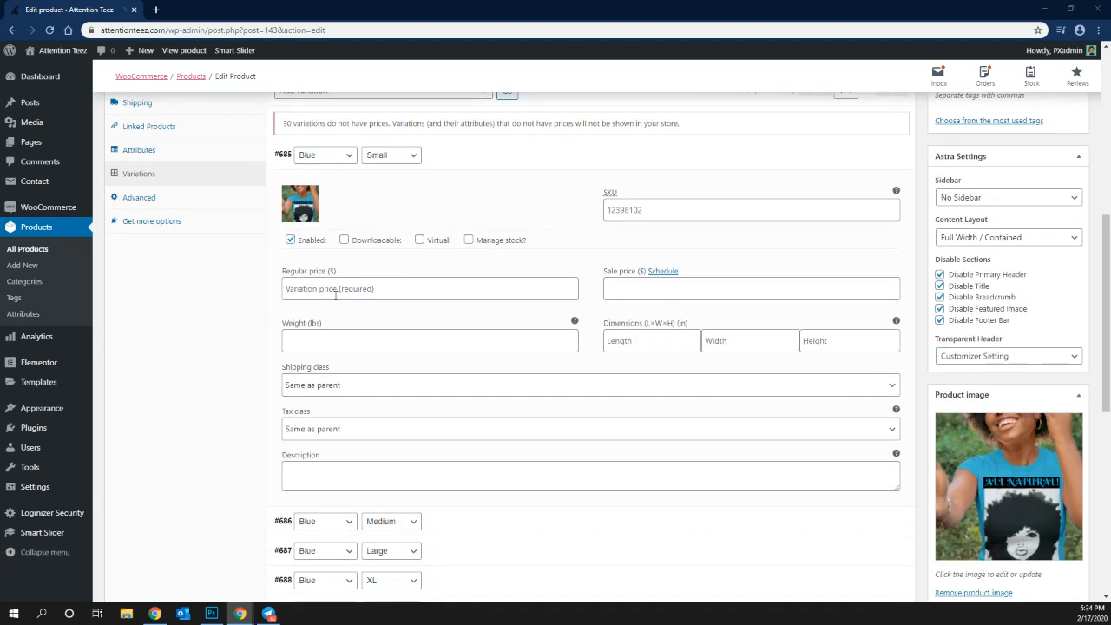
click(335, 295)
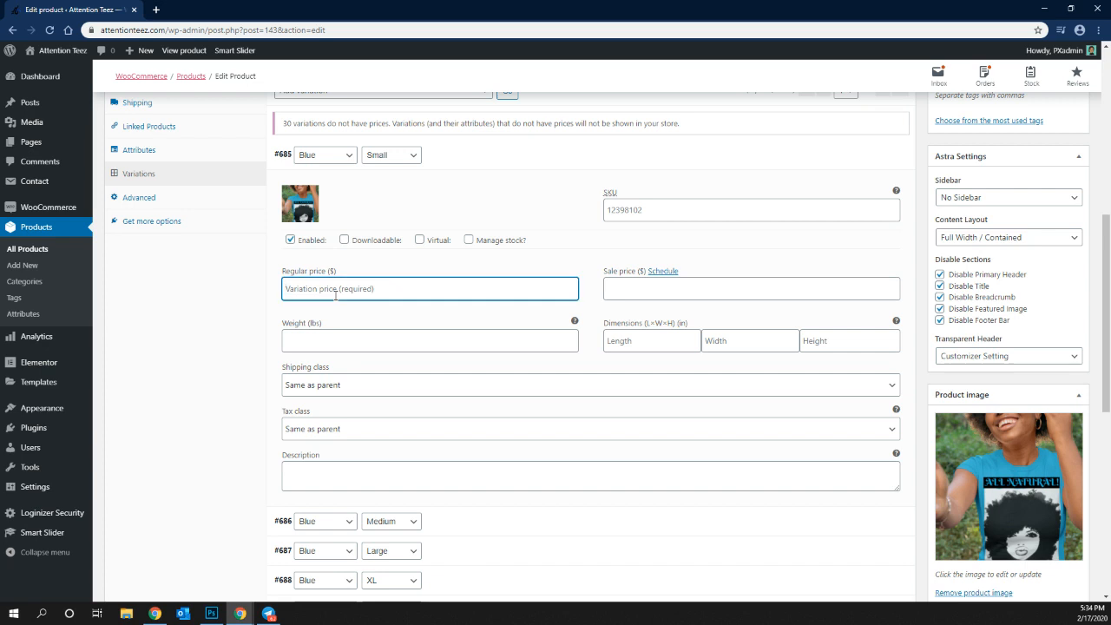
text(31.99)
key(ctrl+a)
key(ctrl+c)
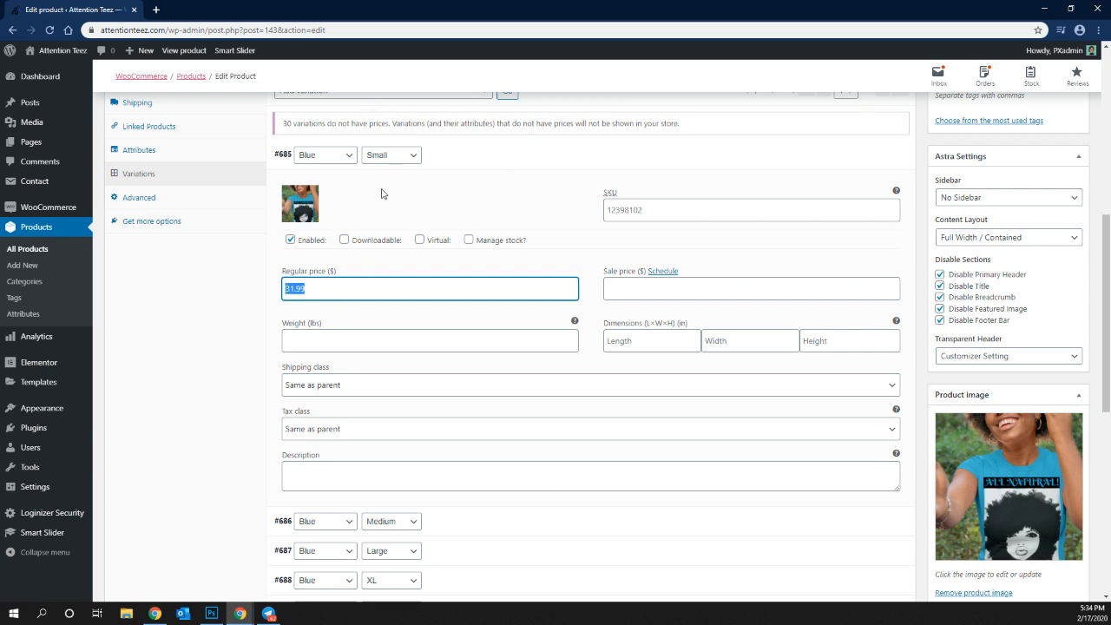
click(494, 166)
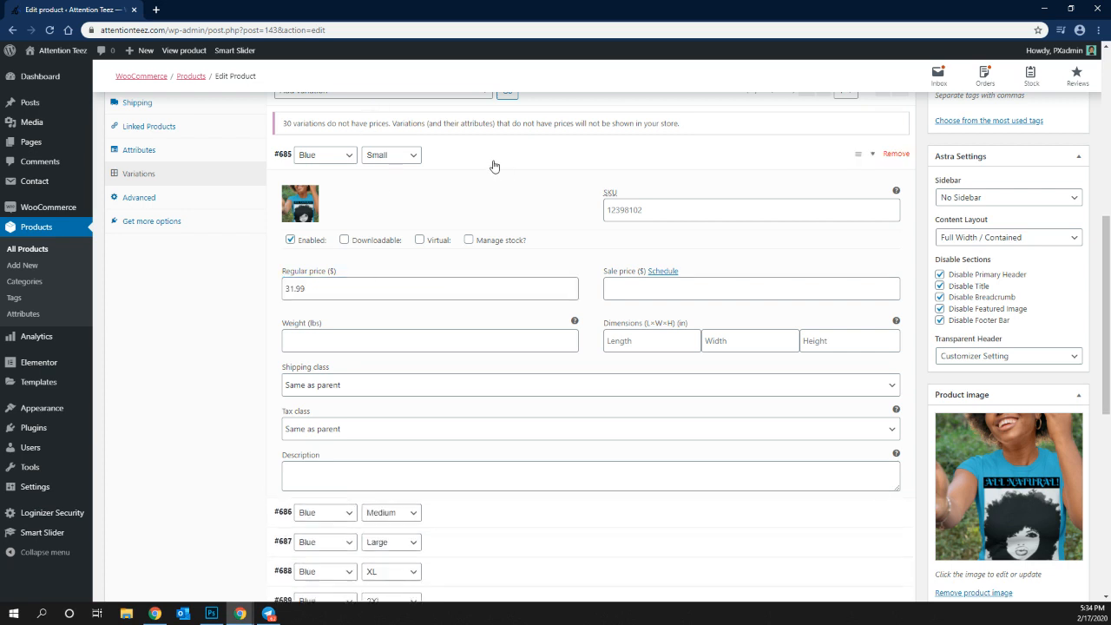
click(494, 166)
Paste the copied 31.99 as the Blue Medium variation's regular price and collapse the variation.
click(463, 186)
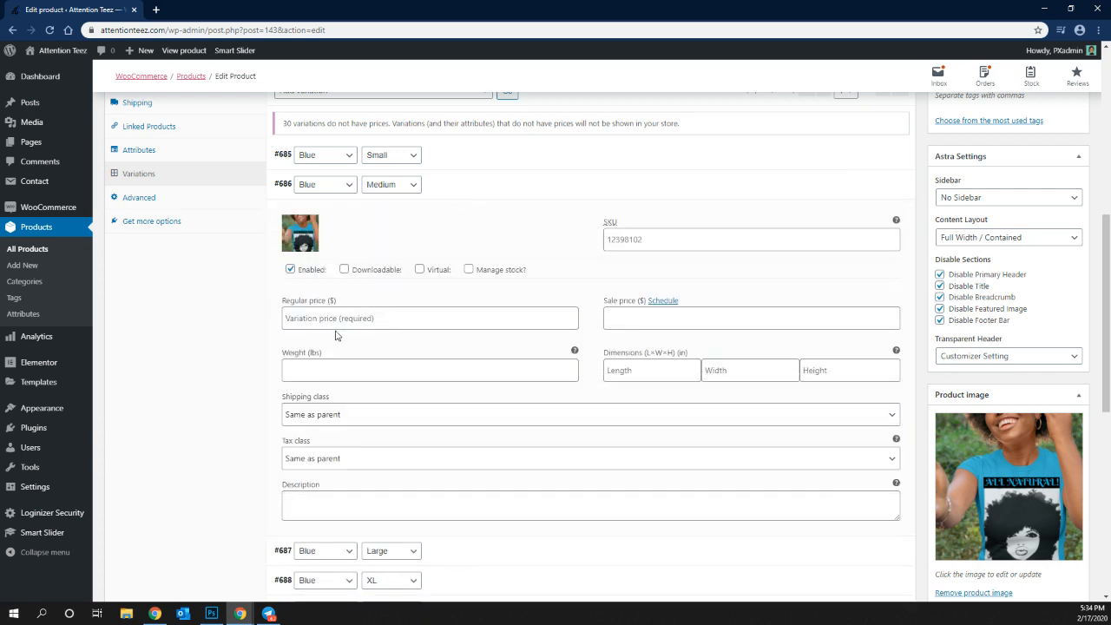
click(335, 322)
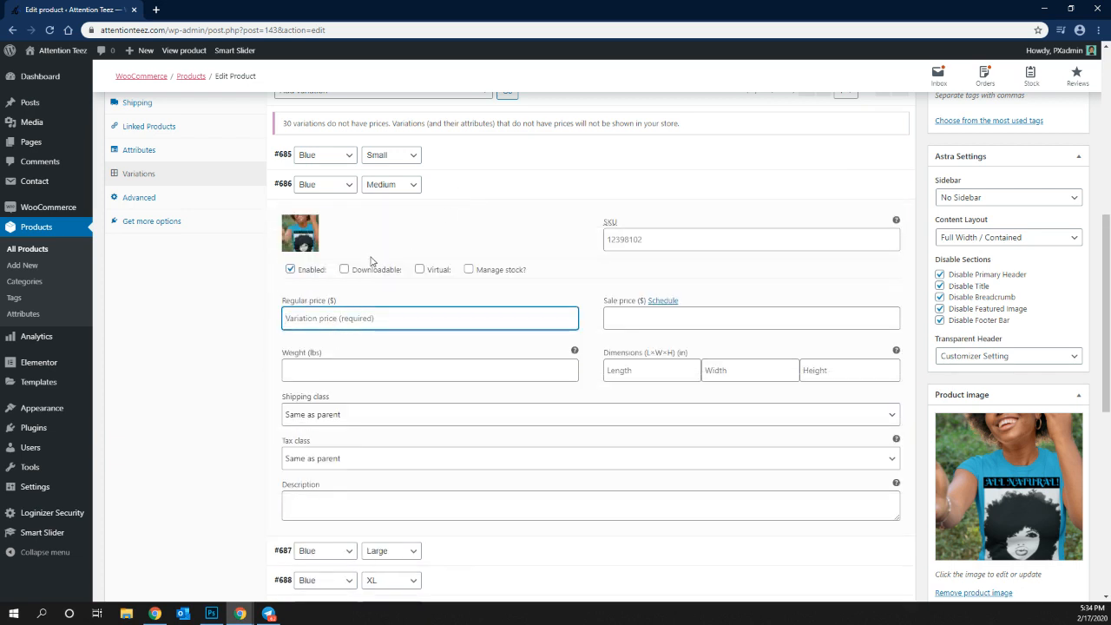
key(ctrl+v)
click(458, 192)
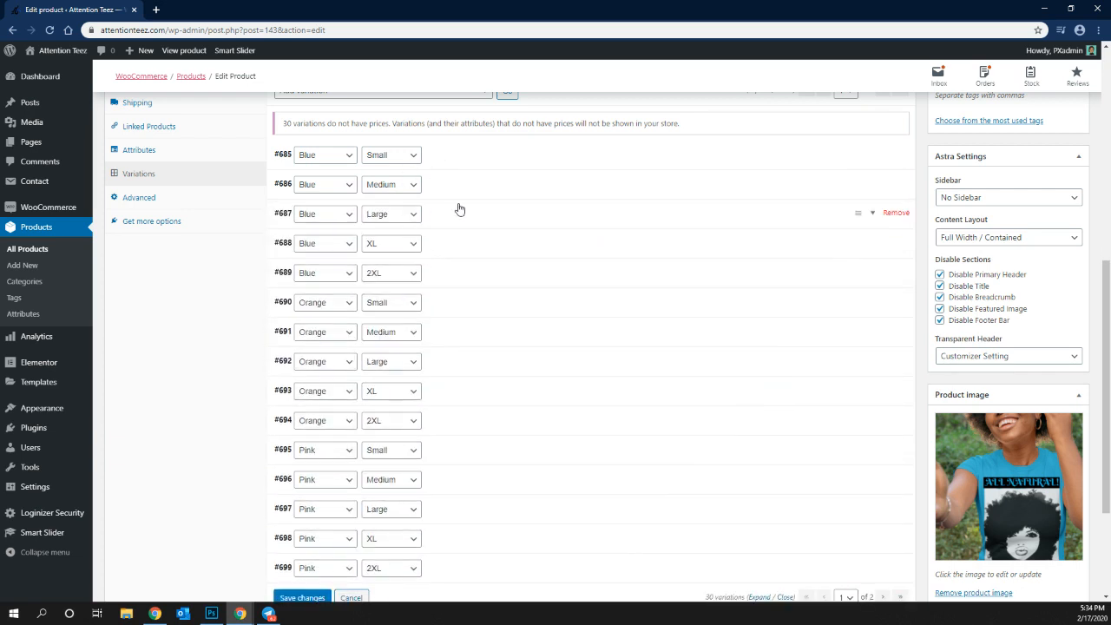
Paste the copied 31.99 as the Blue Large variation's regular price and collapse the variation.
click(460, 214)
click(324, 345)
key(ctrl+v)
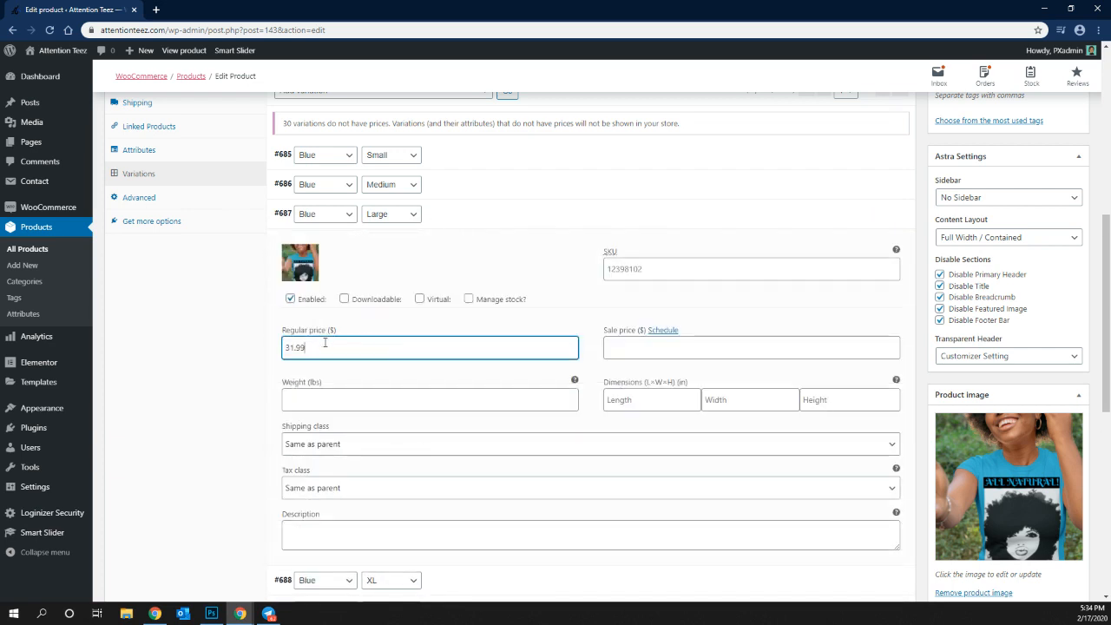
double_click(445, 216)
click(438, 218)
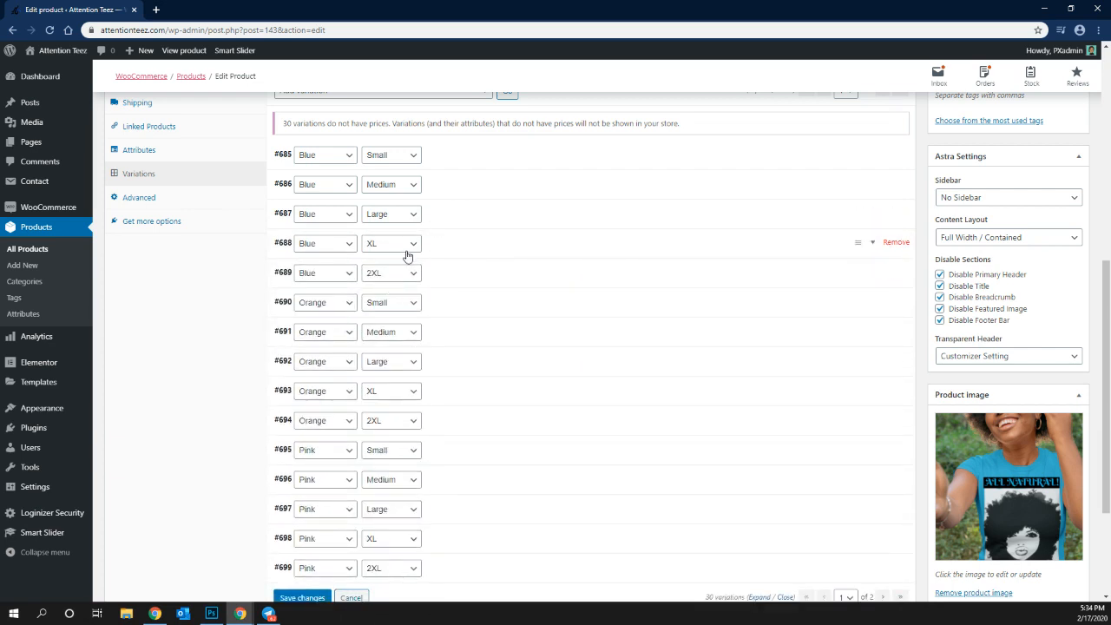
Paste the copied 31.99 as the Blue XL variation's regular price and collapse the variation.
click(460, 250)
click(322, 380)
key(ctrl+v)
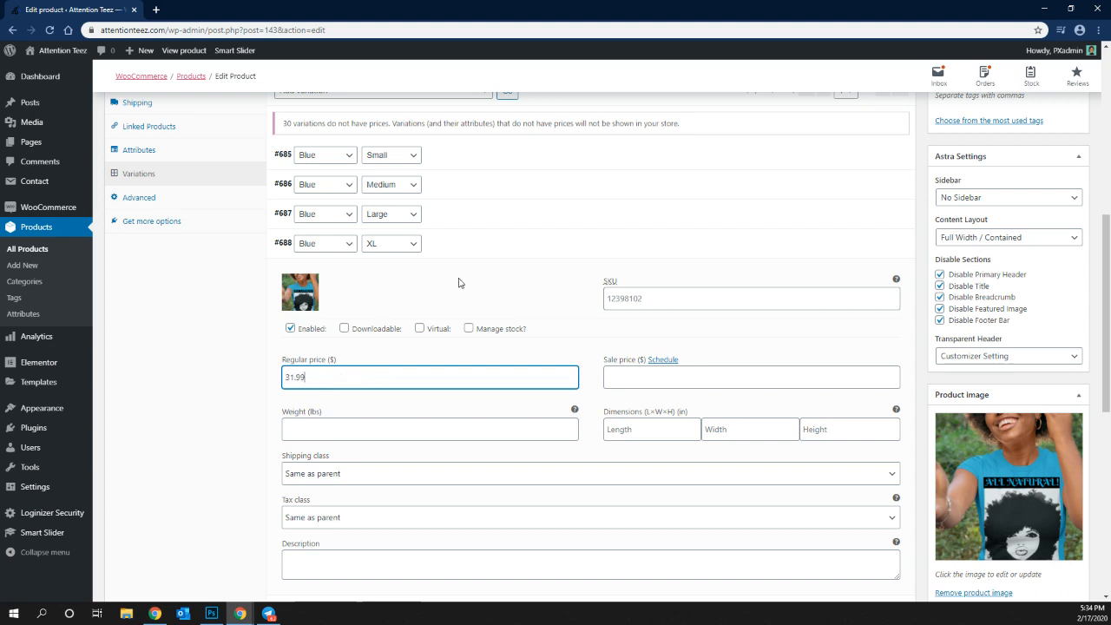
click(471, 247)
Paste the copied 31.99 as the Orange Small variation's regular price.
scroll(432, 263, down, 1)
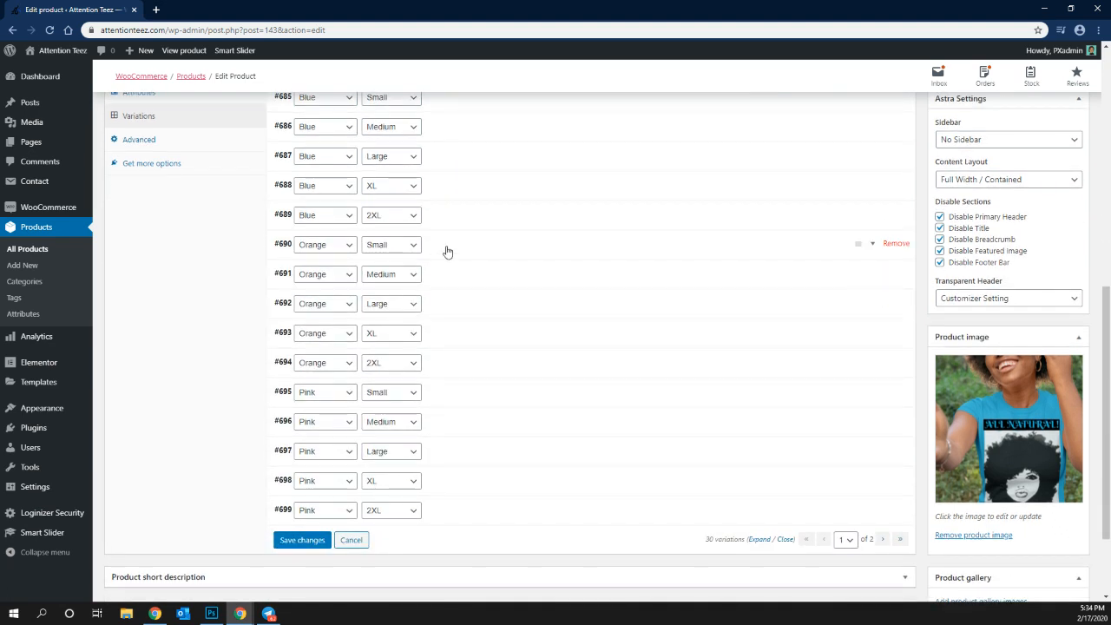
click(446, 251)
click(330, 379)
key(ctrl+v)
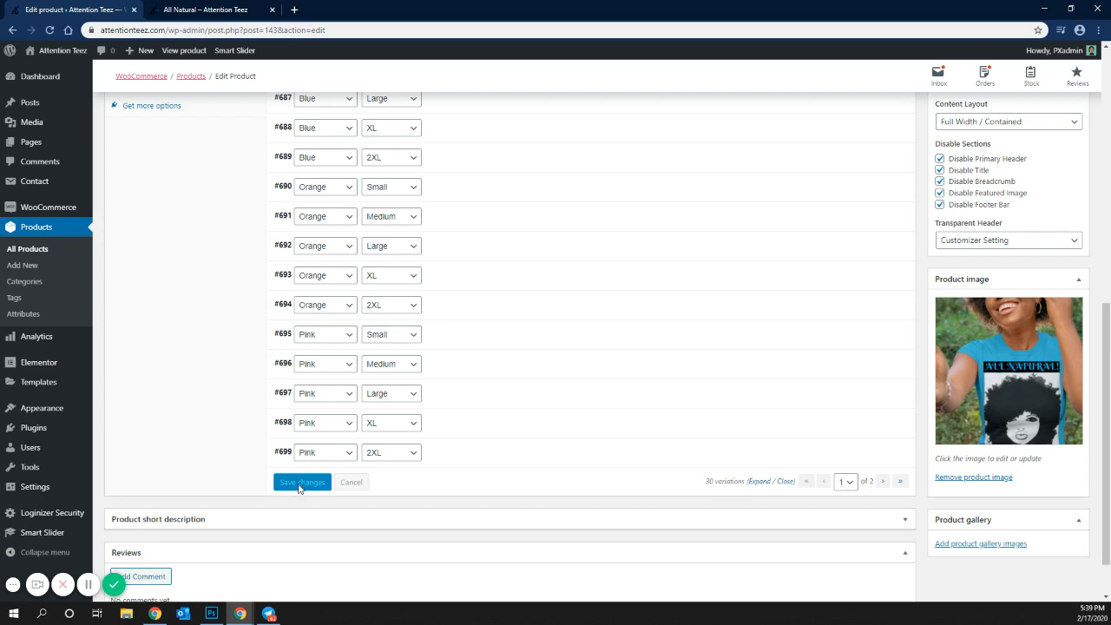
Update the All Natural product so its variation changes are published.
scroll(219, 366, up, 6)
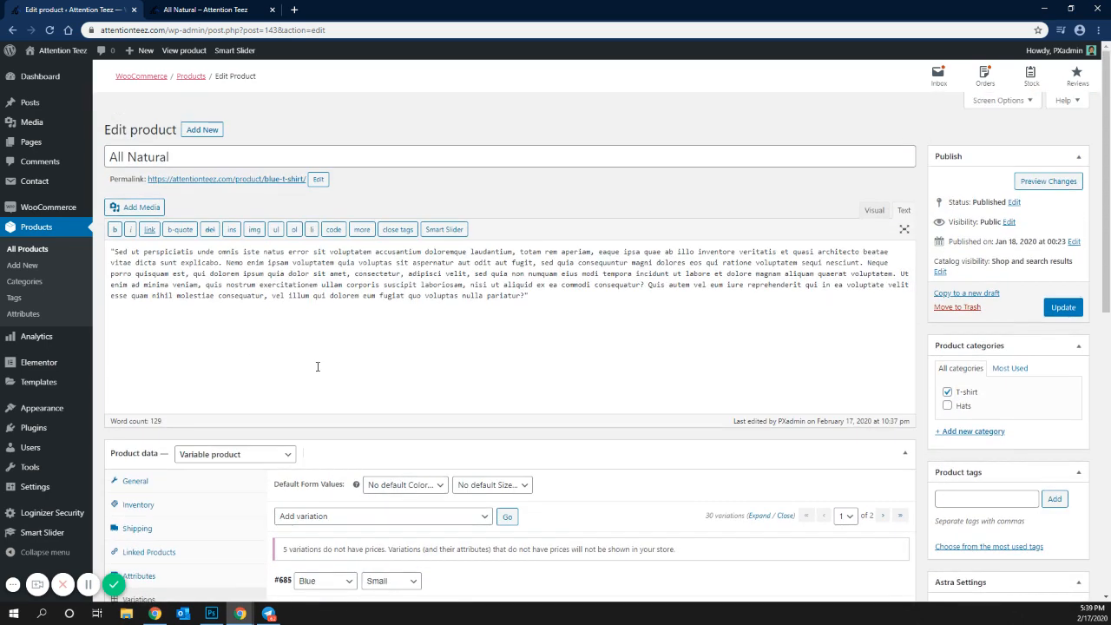
click(1060, 309)
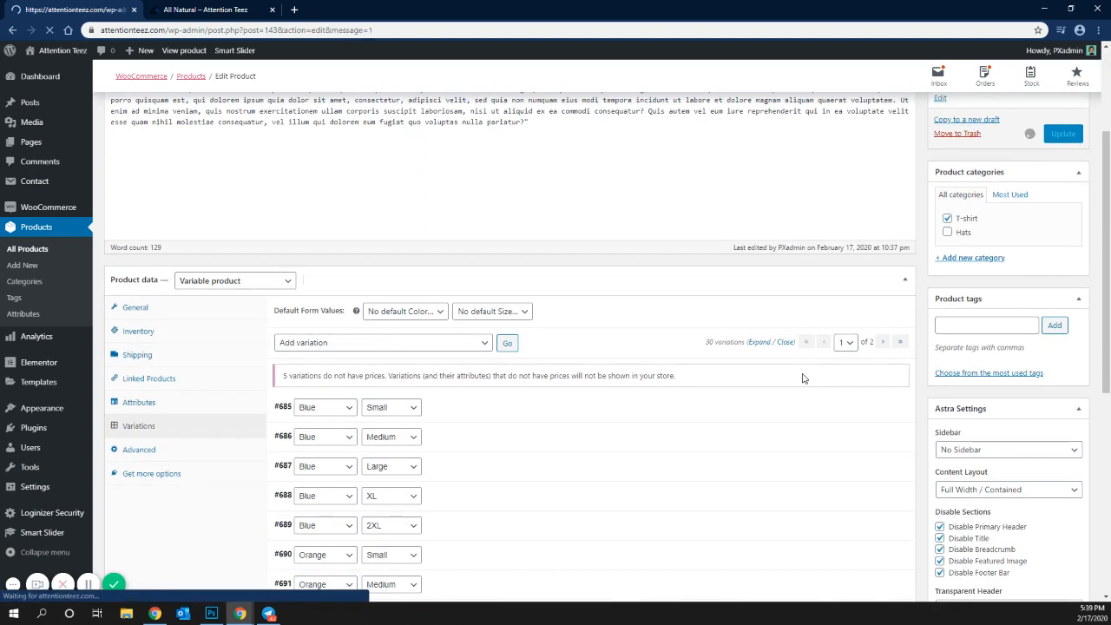
scroll(802, 379, down, 5)
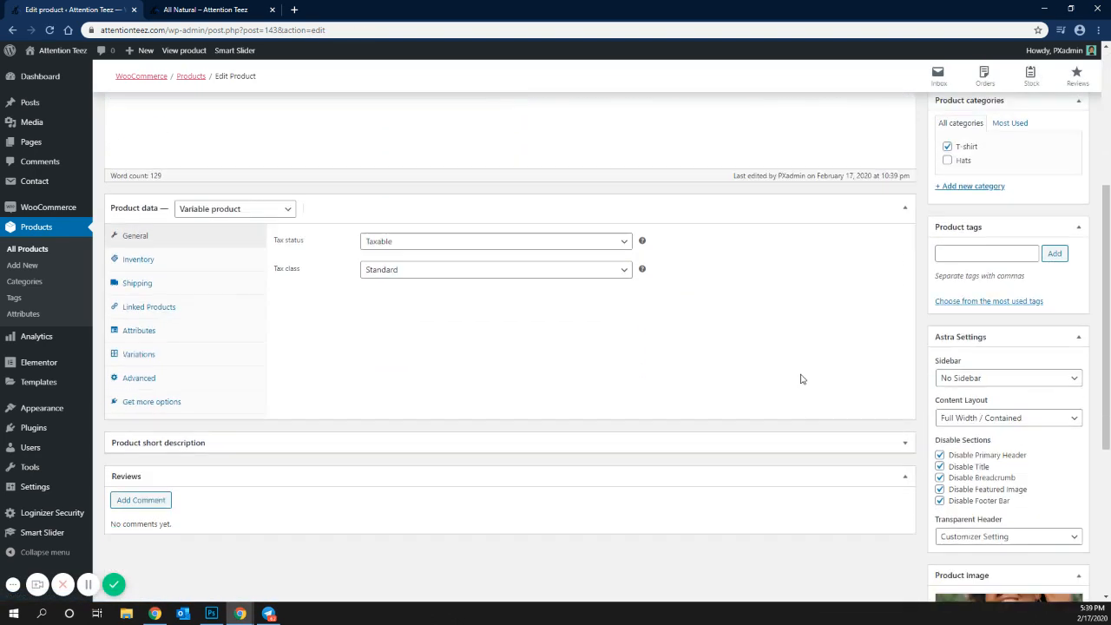
Open the product's live page from its permalink and examine the image, price and the Color and Size choices.
scroll(802, 378, up, 4)
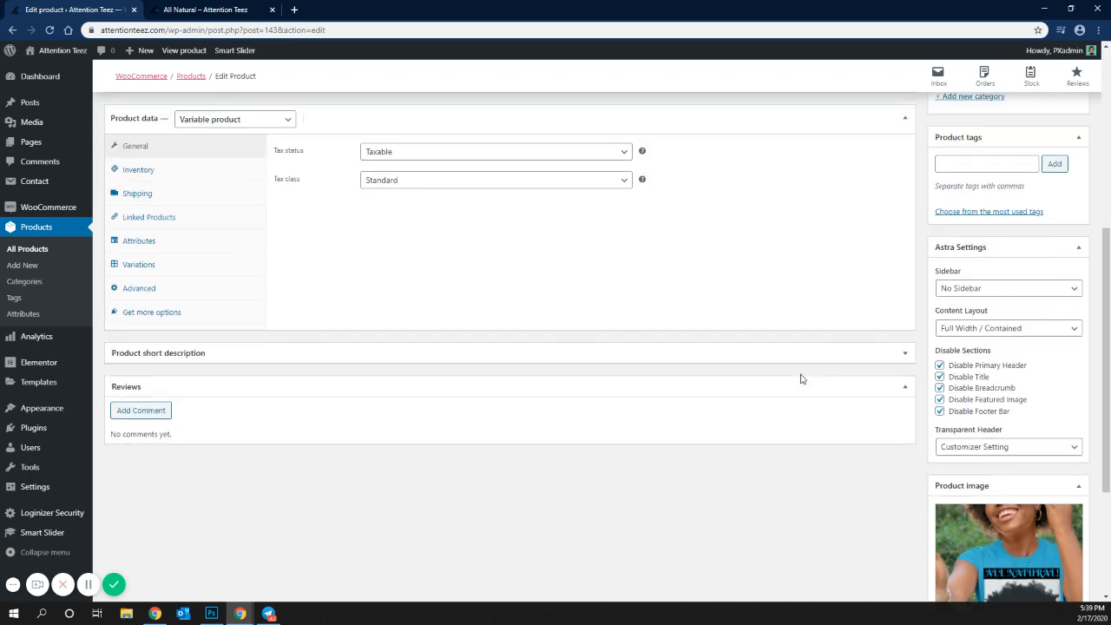
scroll(801, 374, up, 2)
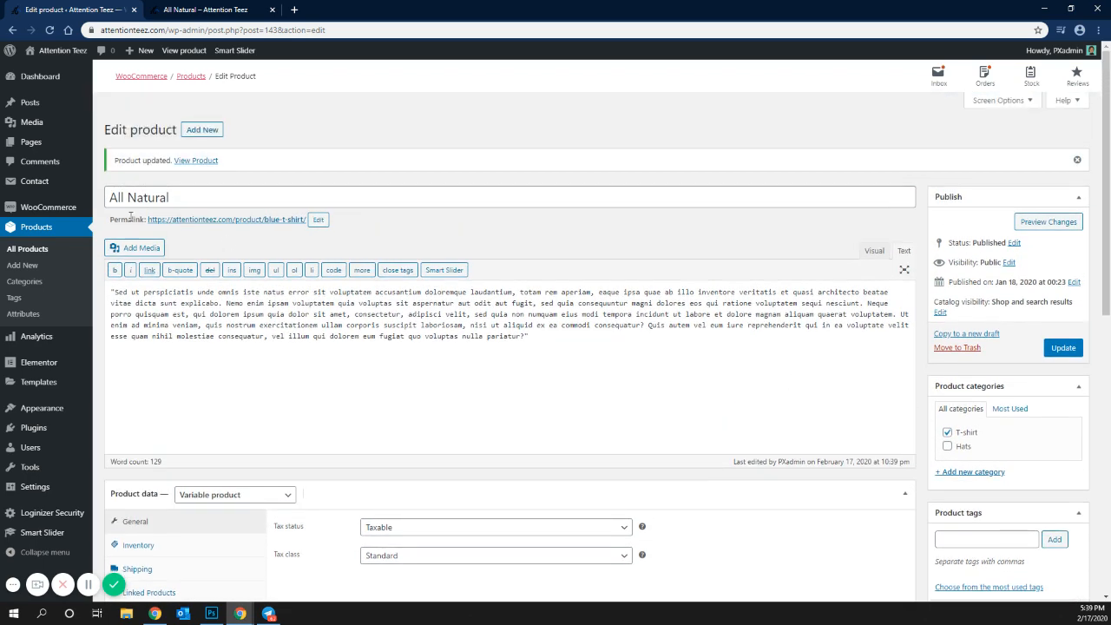
click(173, 222)
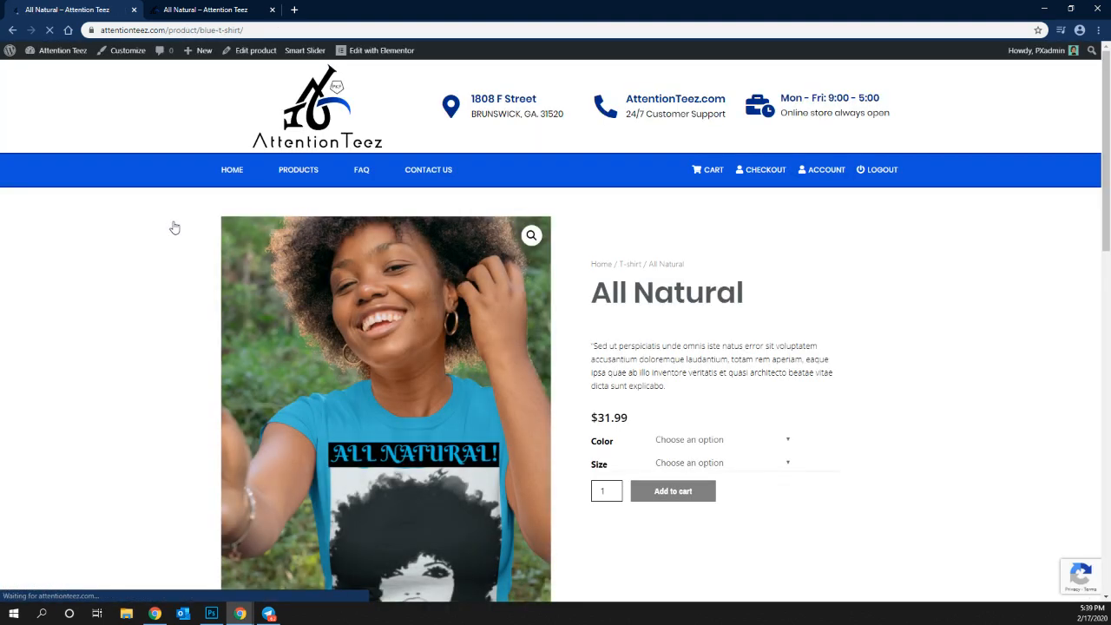
scroll(664, 292, down, 2)
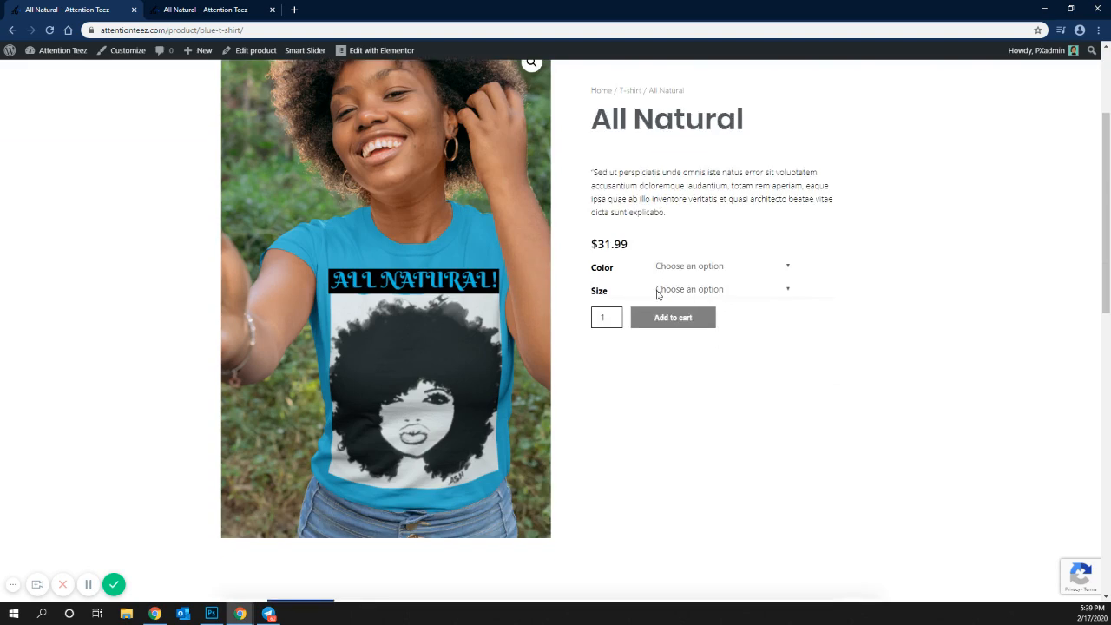
scroll(658, 295, up, 2)
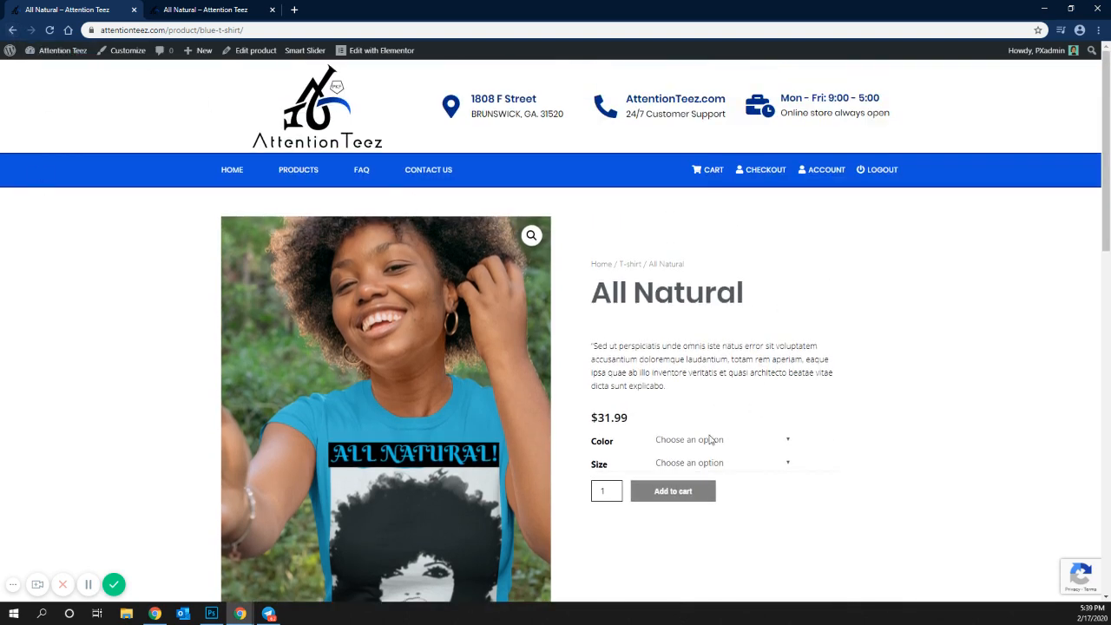
scroll(814, 454, down, 1)
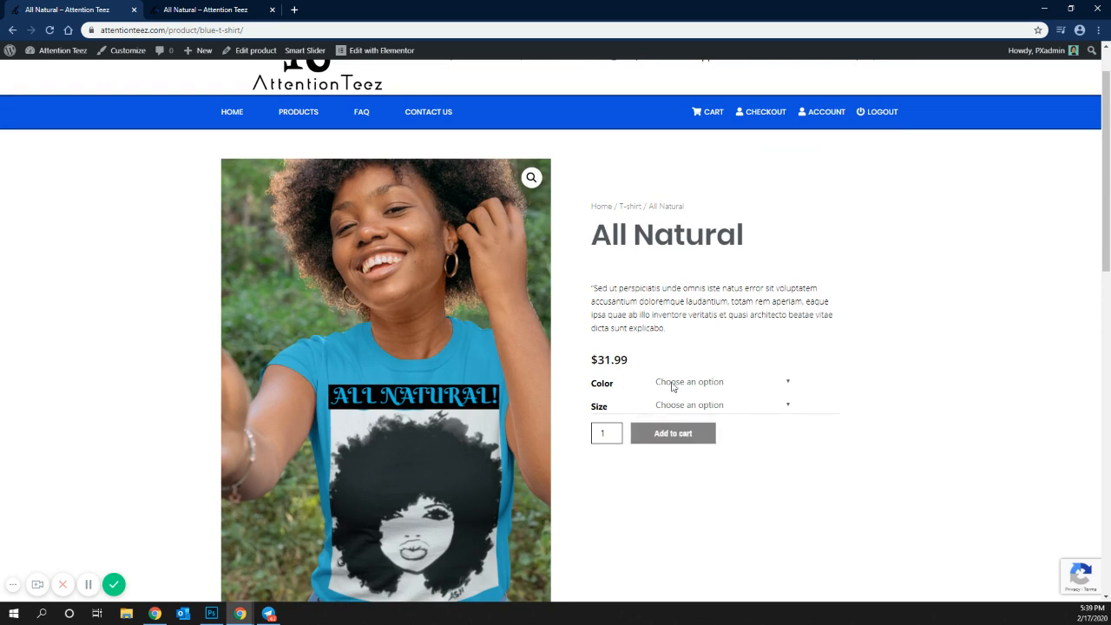
Choose Blue and then Orange as the Color on the live product page and look through the available Size options.
click(667, 385)
click(666, 386)
click(667, 385)
click(667, 385)
click(666, 385)
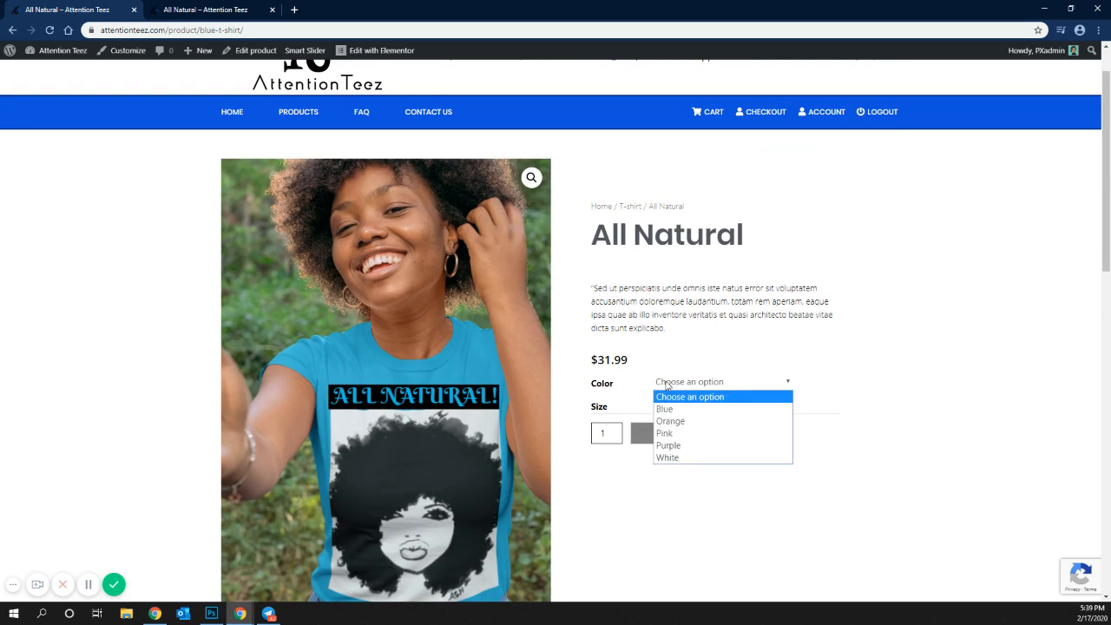
click(674, 413)
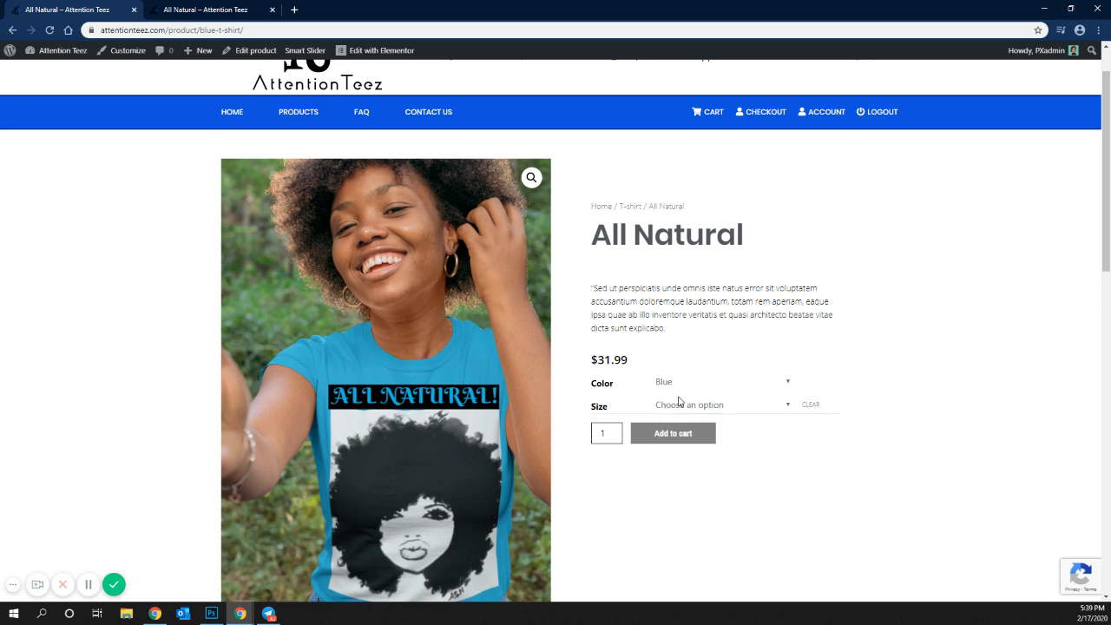
click(682, 387)
click(682, 421)
click(677, 408)
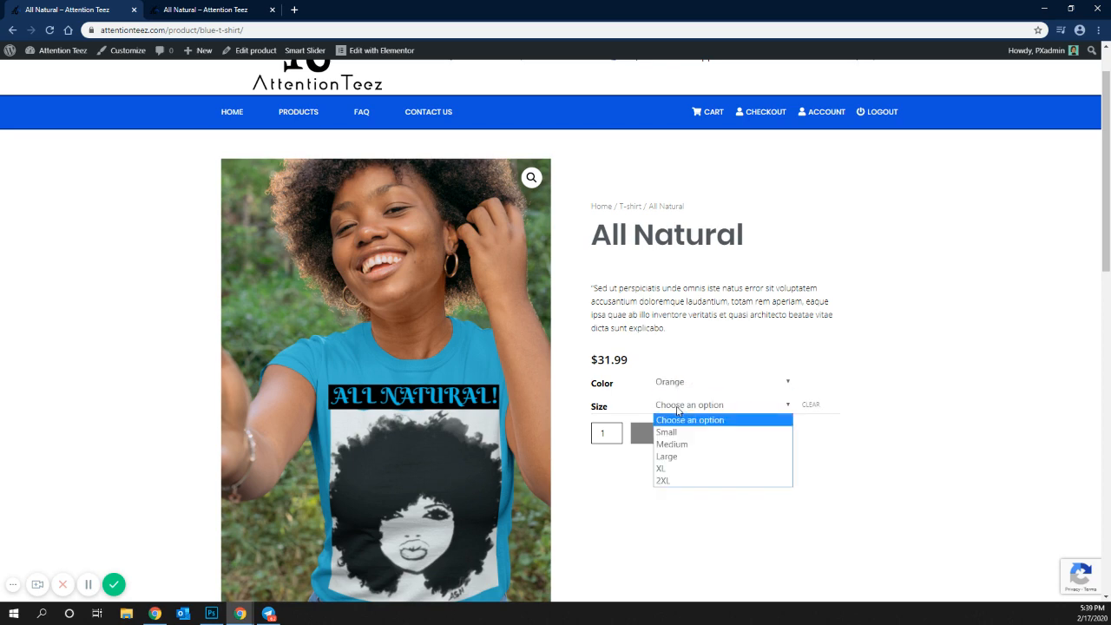
click(894, 497)
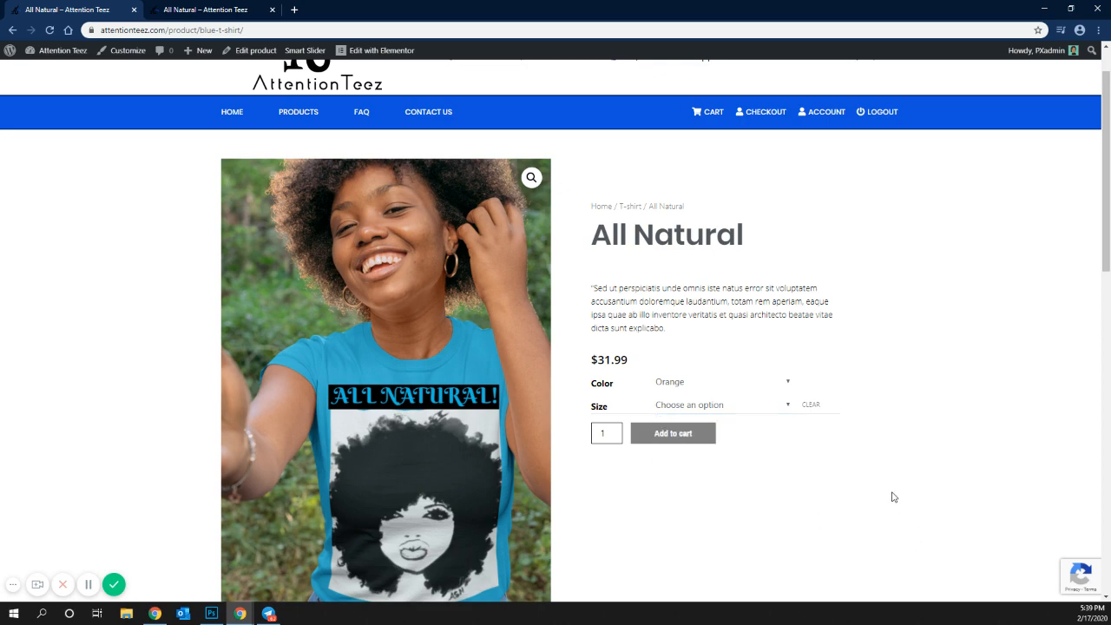
scroll(885, 500, down, 4)
scroll(885, 501, up, 4)
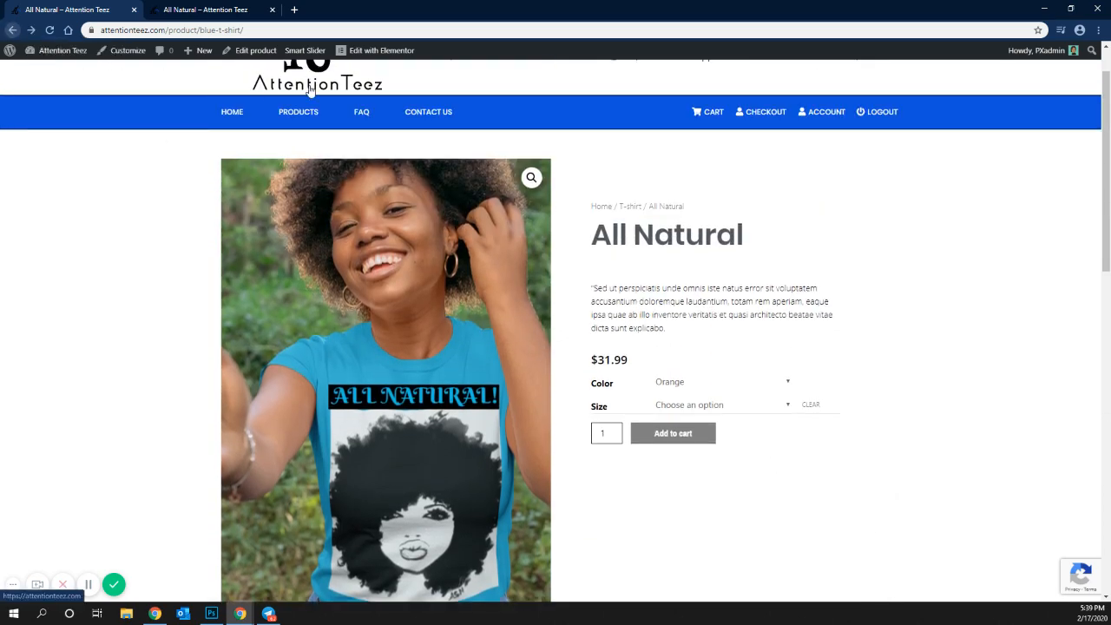
Return from the live page to editing the All Natural product.
click(254, 50)
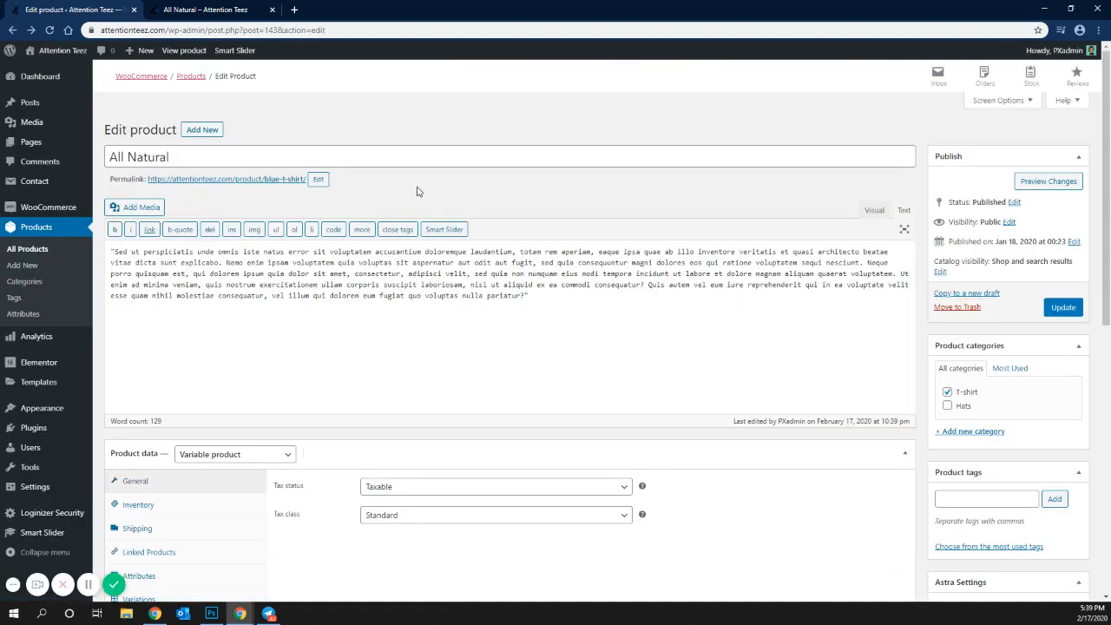
scroll(417, 189, down, 3)
scroll(364, 184, up, 3)
click(321, 180)
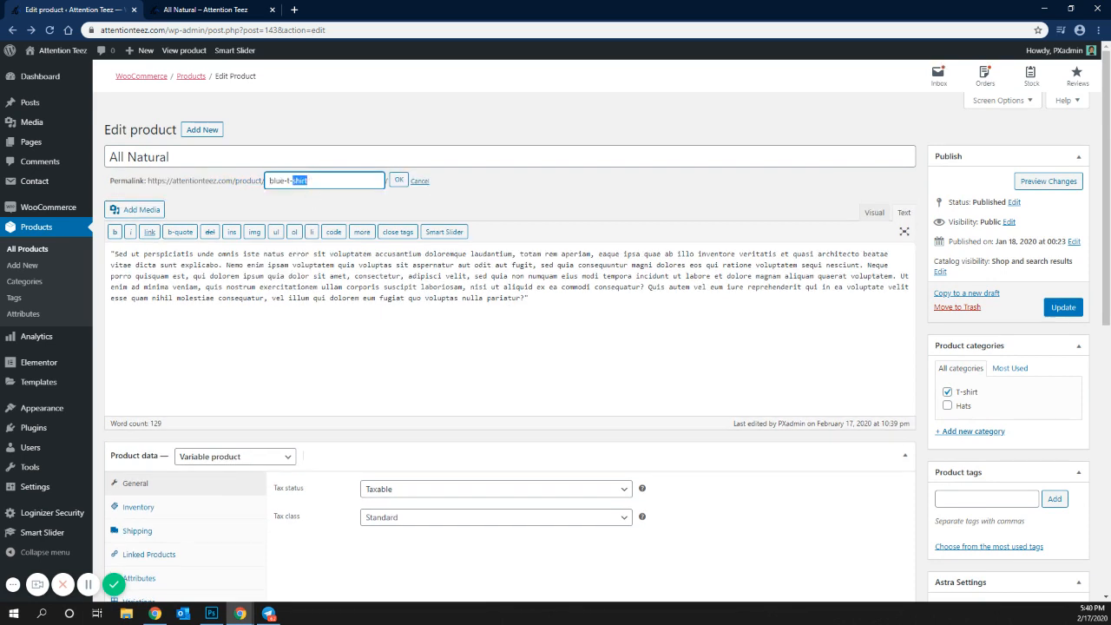
click(90, 585)
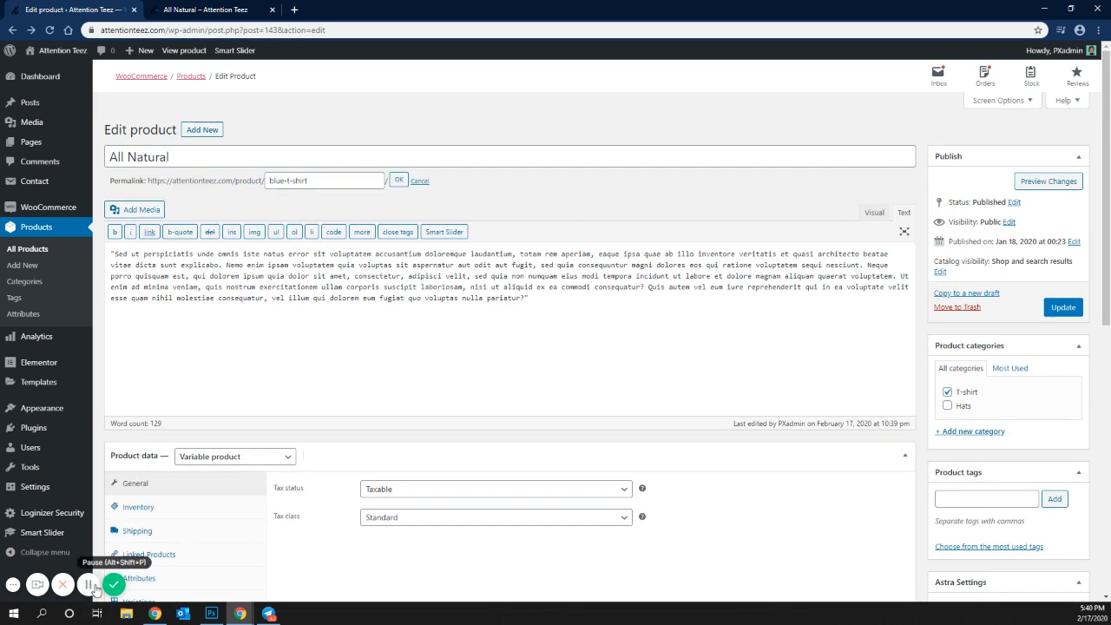
triple_click(317, 180)
text(a)
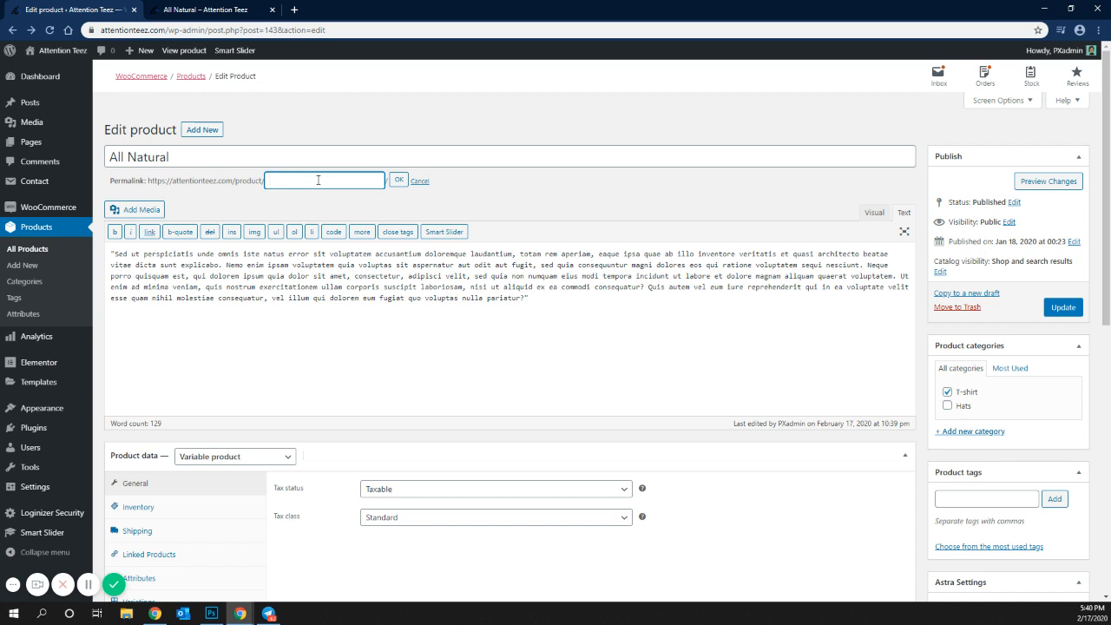
Open the list of all products in a new browser tab and open the All Natural product for editing.
right_click(28, 251)
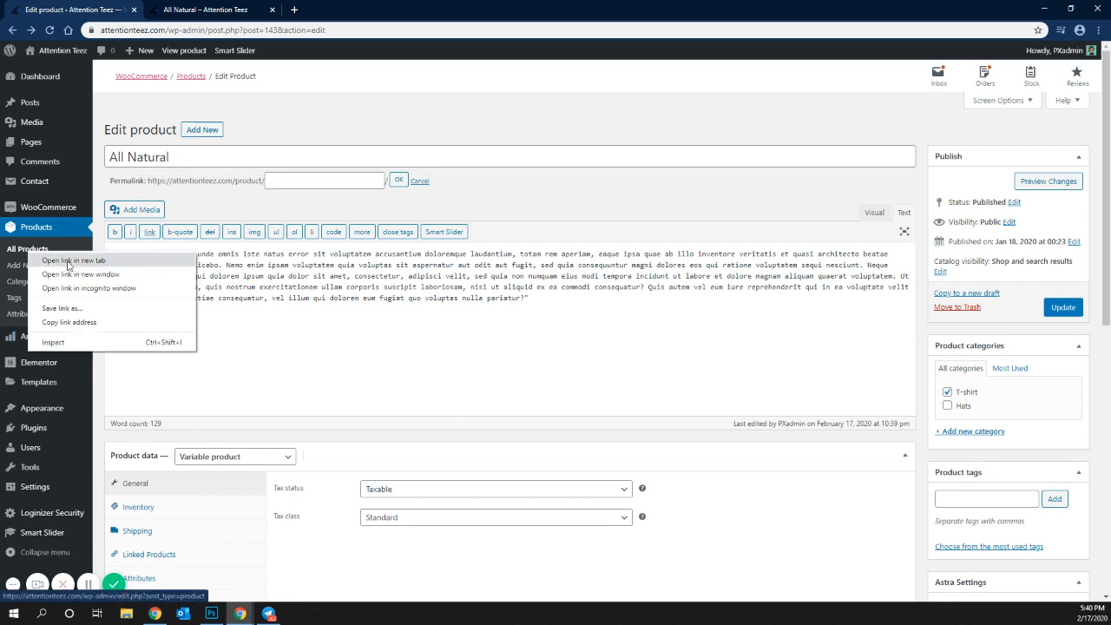
click(67, 260)
click(347, 9)
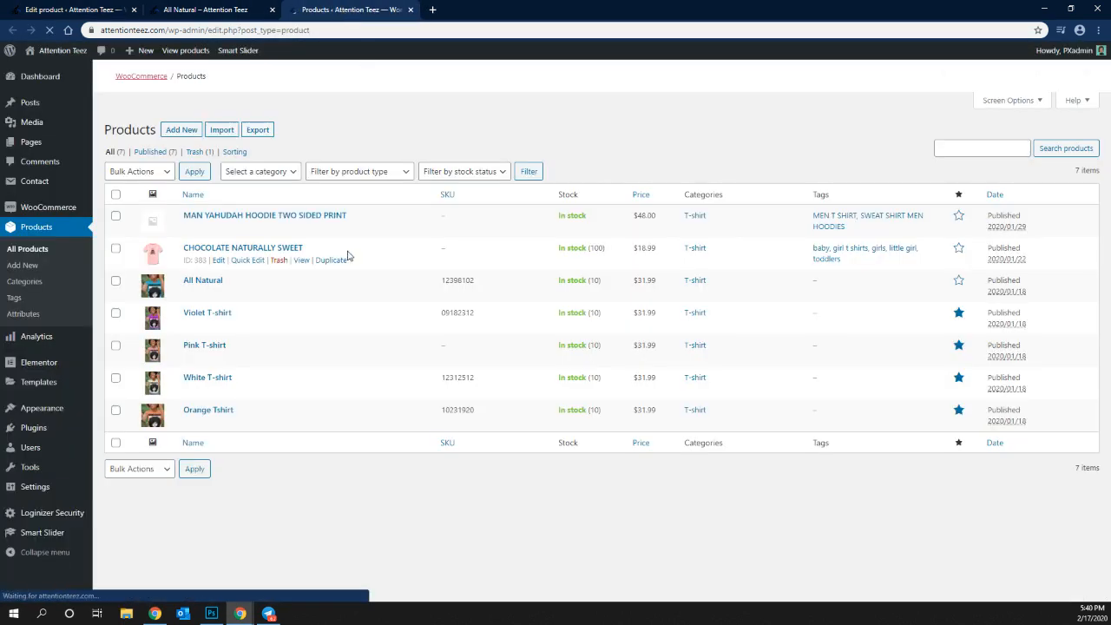
click(203, 282)
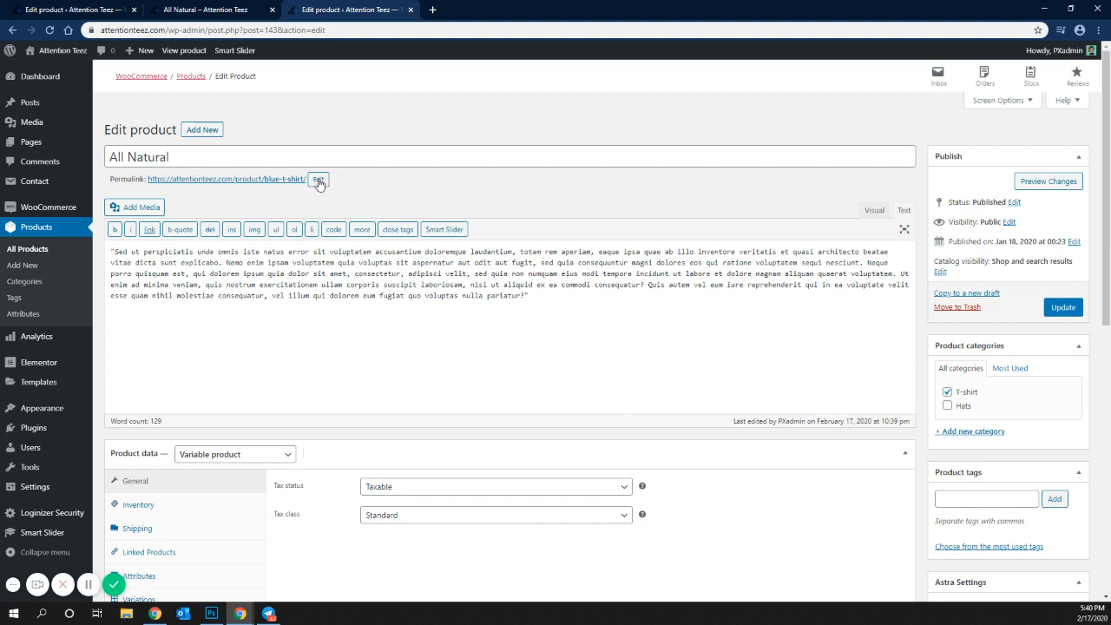
Change the product's permalink slug to all-natural-tshirt and update the product.
click(317, 179)
text(all-natural-t-shirt)
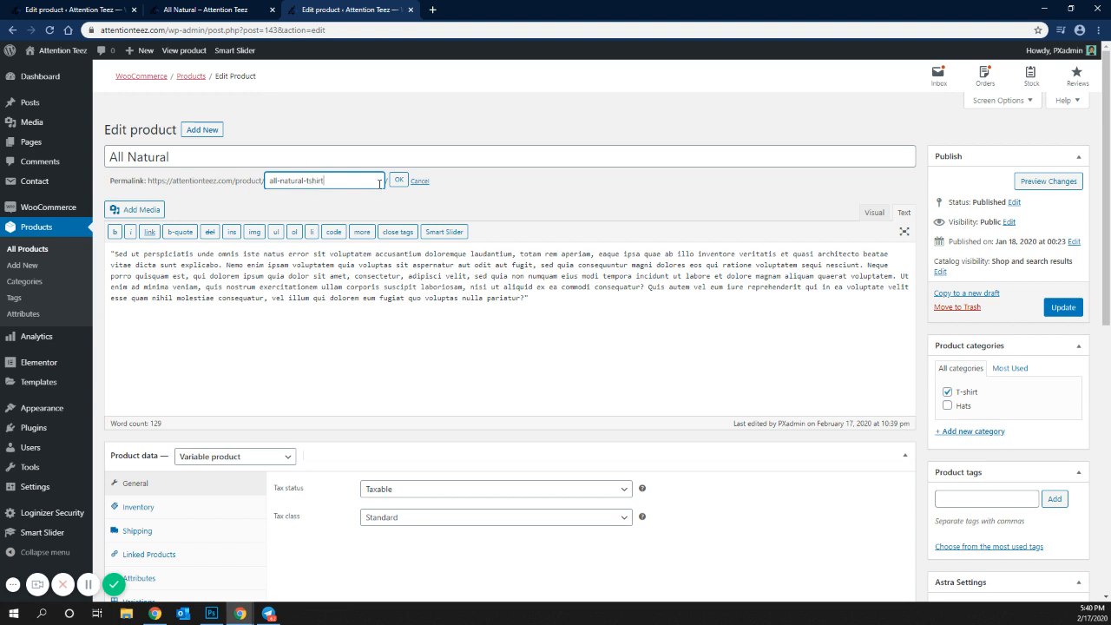
click(395, 183)
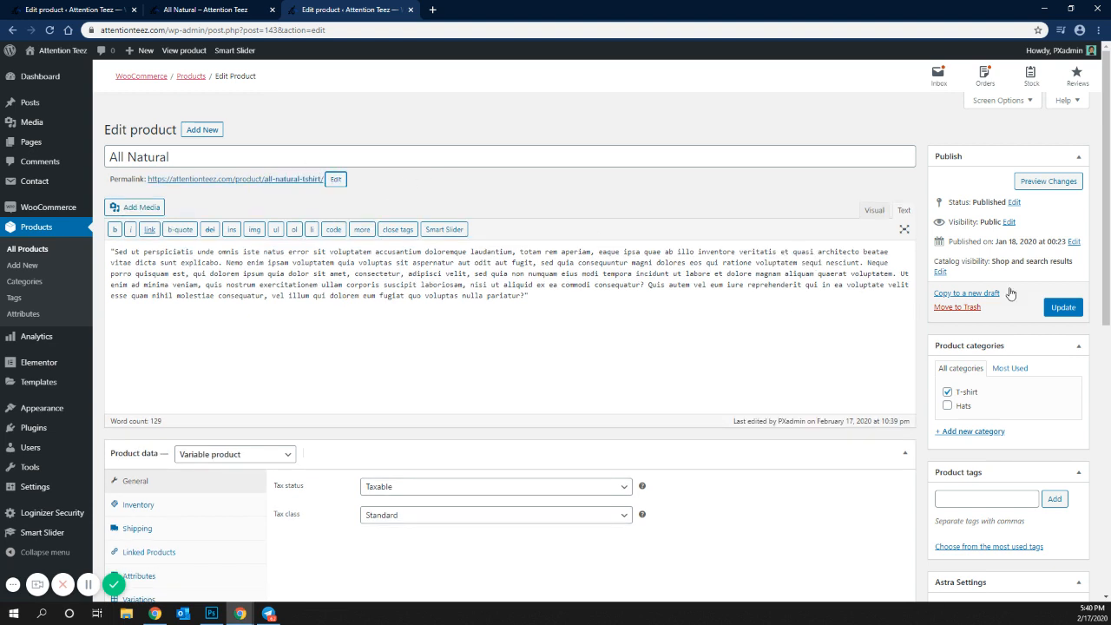
click(1057, 309)
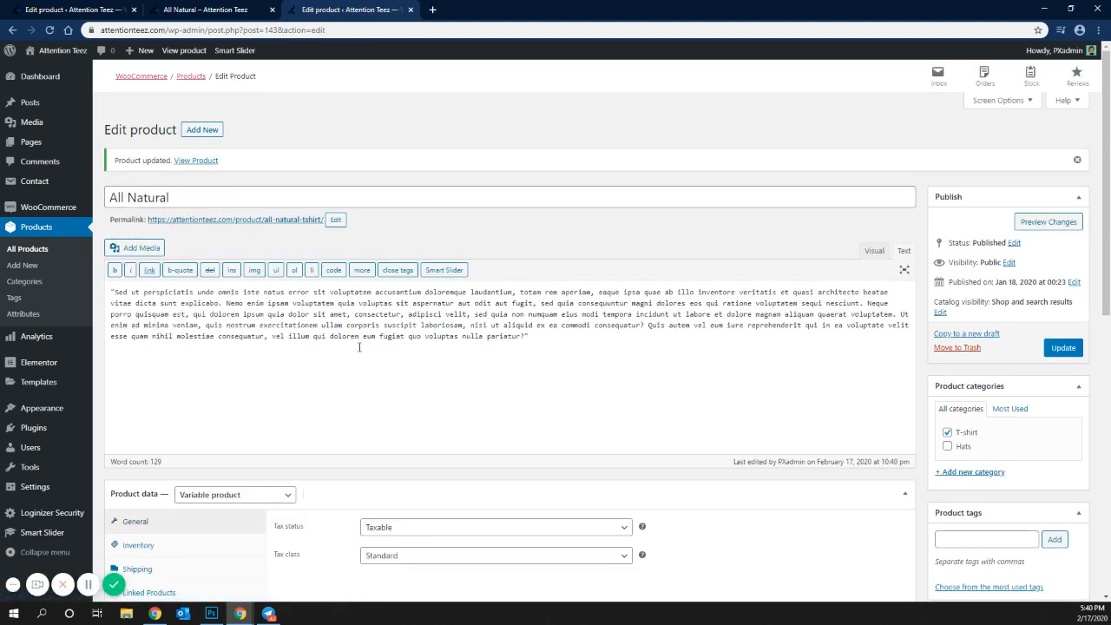
Add the blue, purple, pink and white All Natural shirt images from the media library to the product gallery.
scroll(338, 295, down, 5)
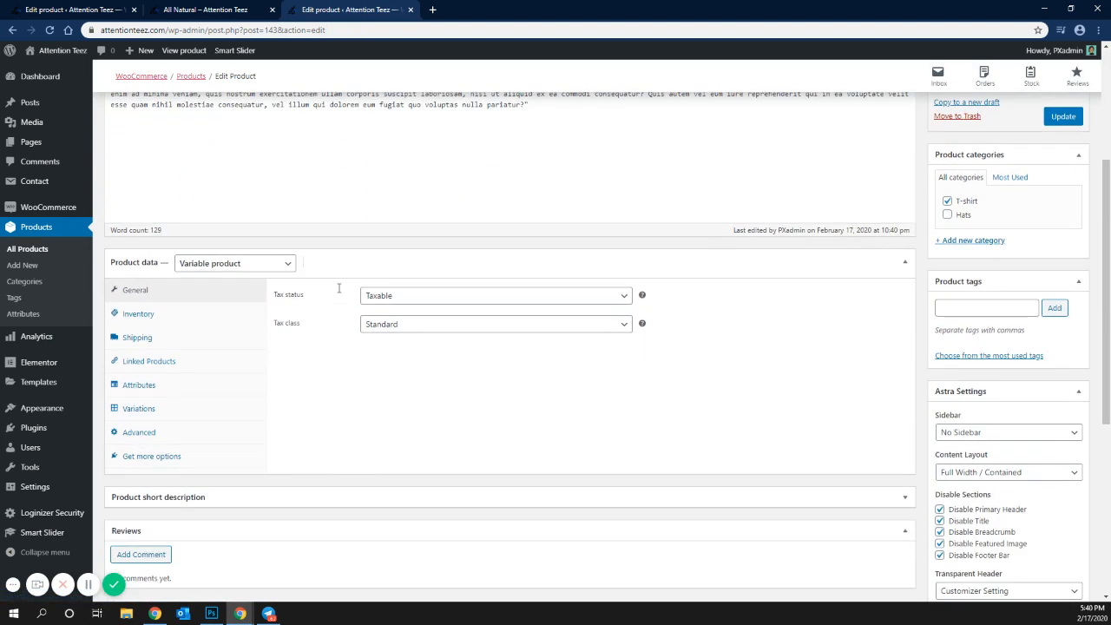
scroll(338, 293, up, 2)
scroll(339, 295, down, 3)
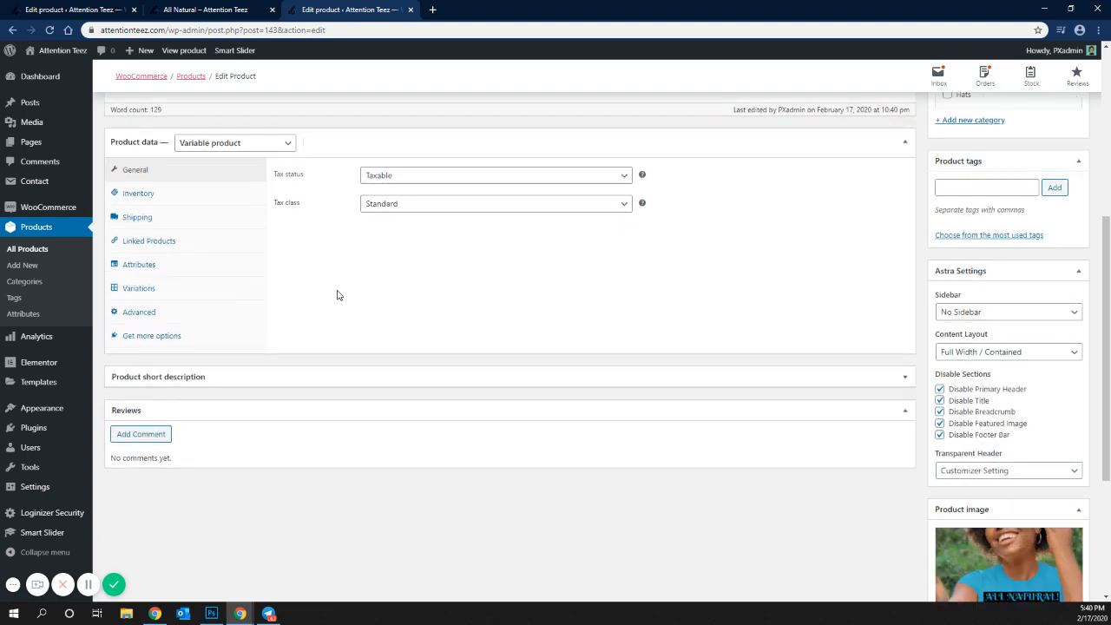
scroll(343, 301, down, 1)
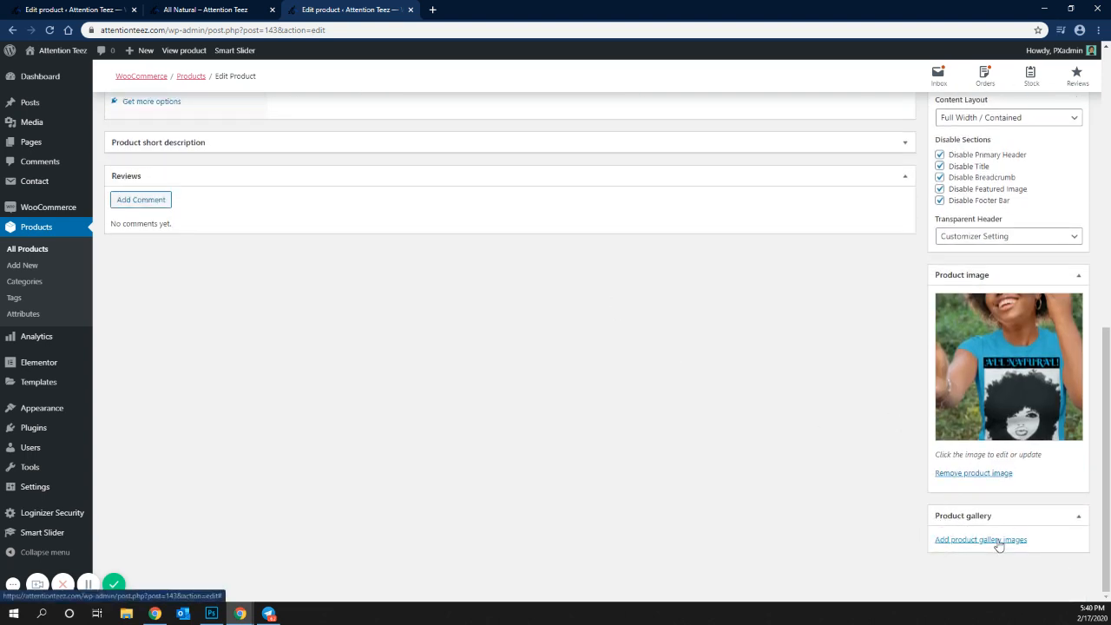
scroll(822, 505, up, 1)
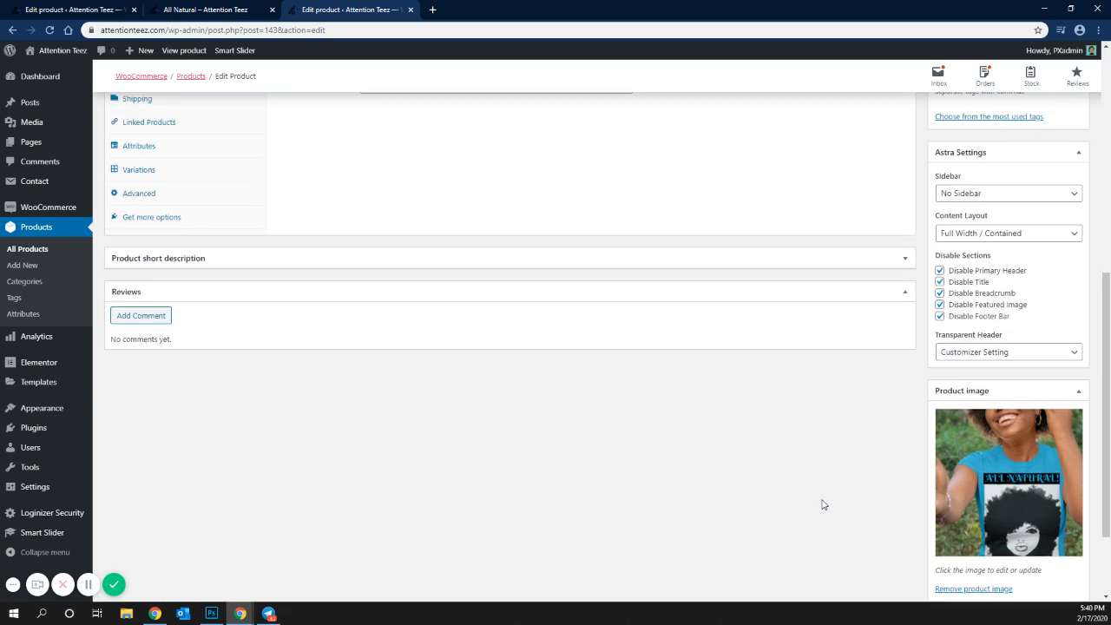
scroll(823, 505, down, 1)
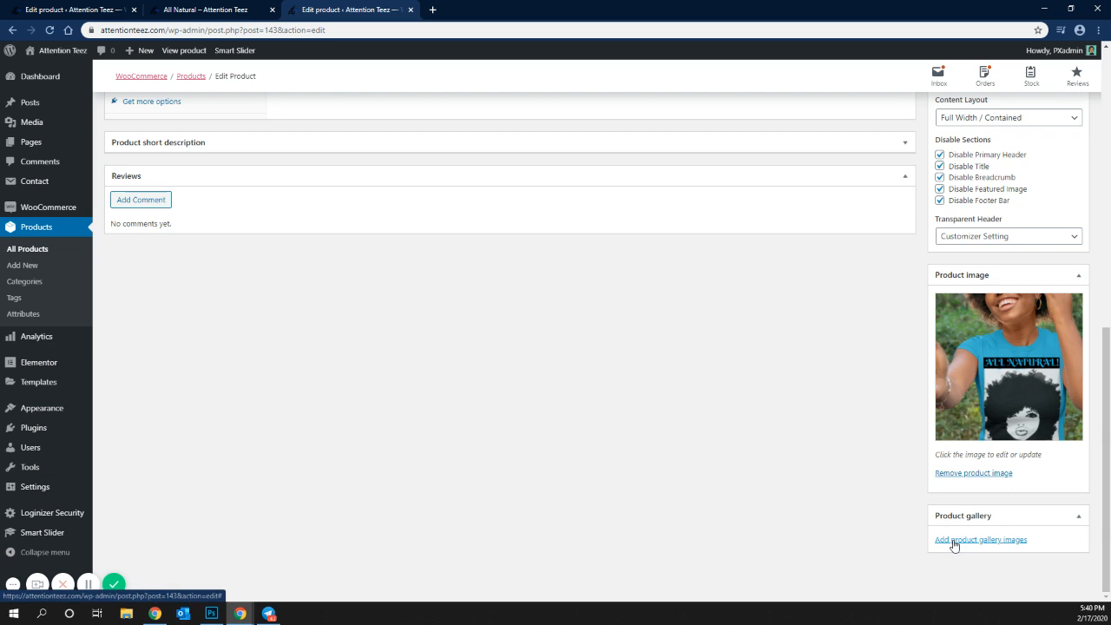
click(953, 545)
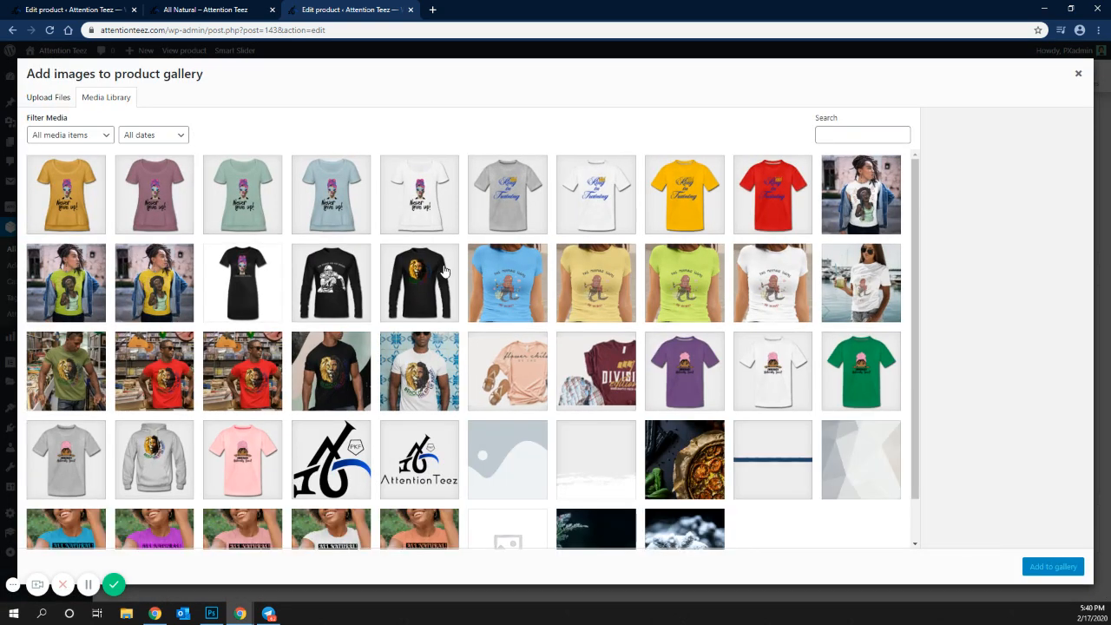
scroll(699, 281, down, 1)
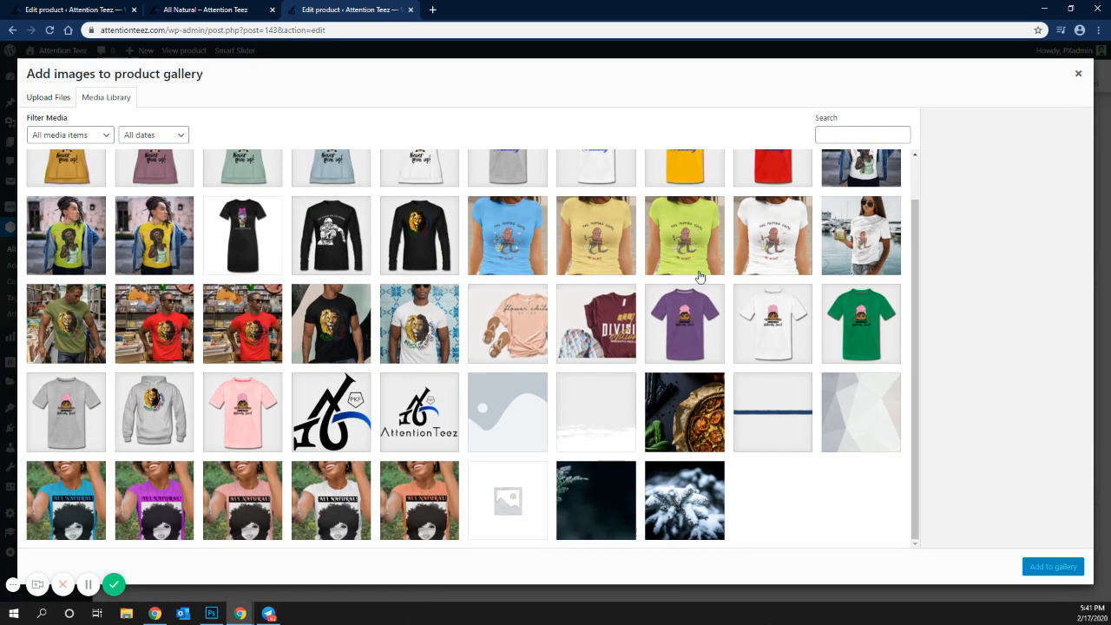
click(85, 510)
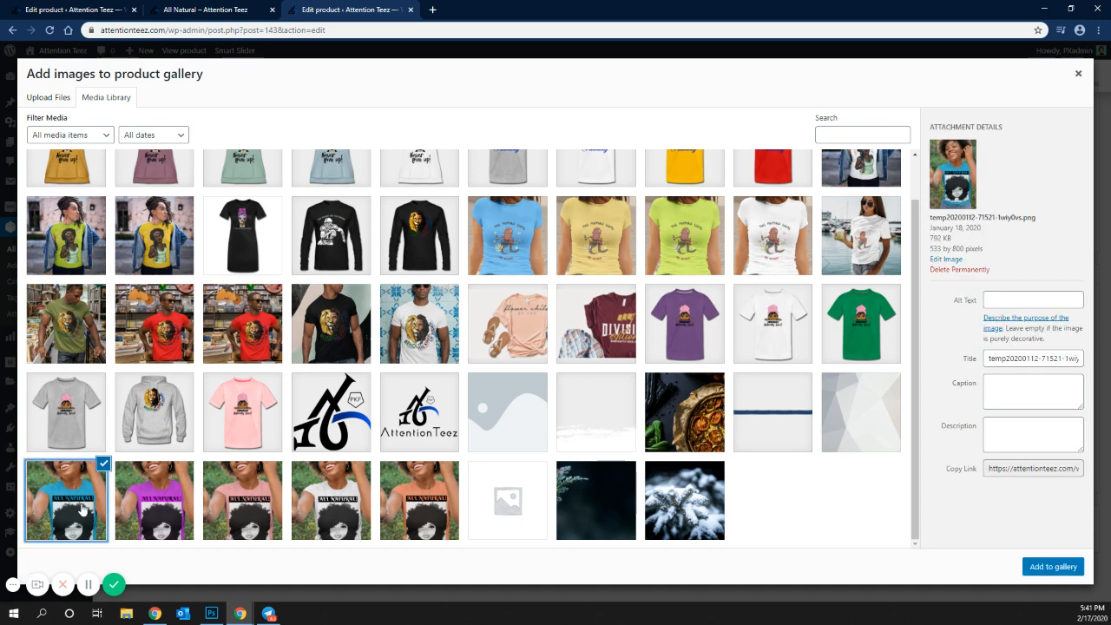
click(147, 512)
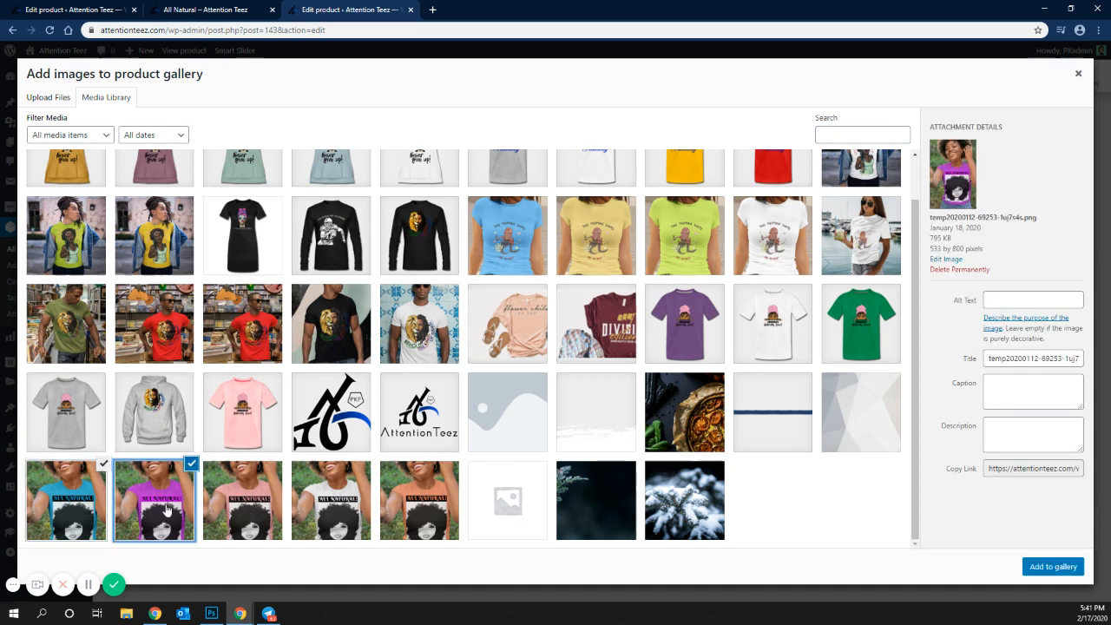
click(255, 513)
click(340, 508)
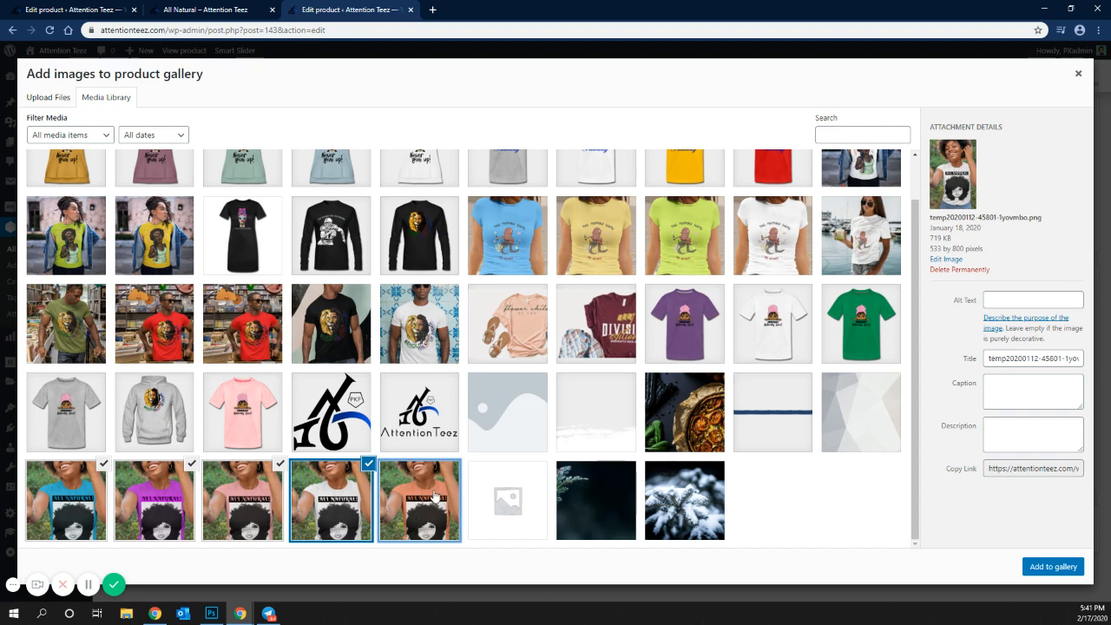
click(1054, 565)
Add the orange All Natural shirt image to the product gallery as well and update the product.
scroll(998, 556, down, 2)
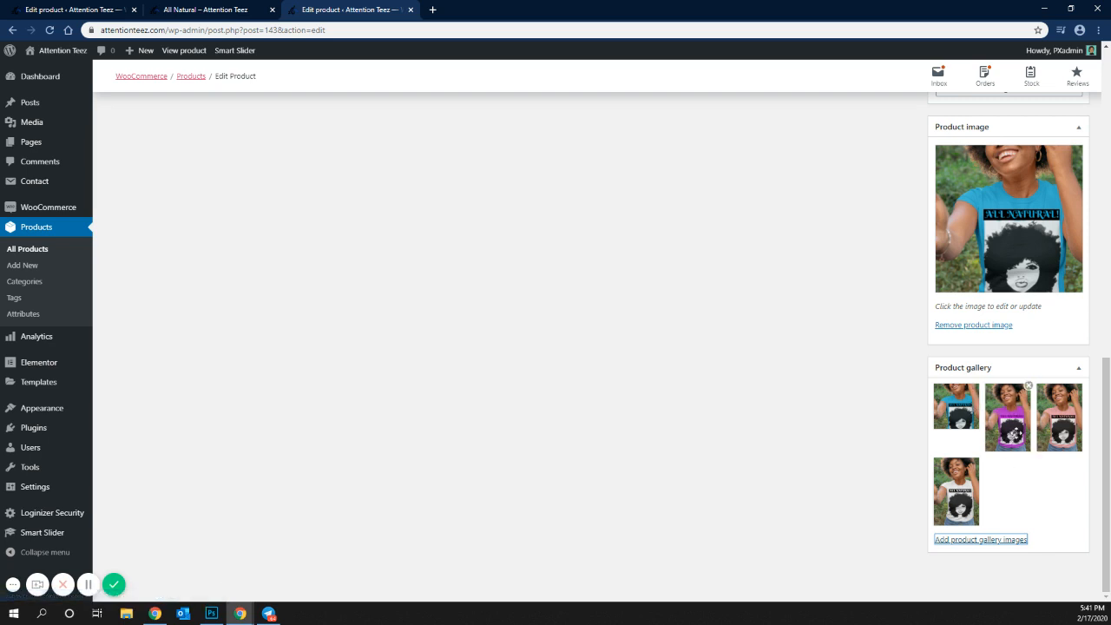
click(980, 540)
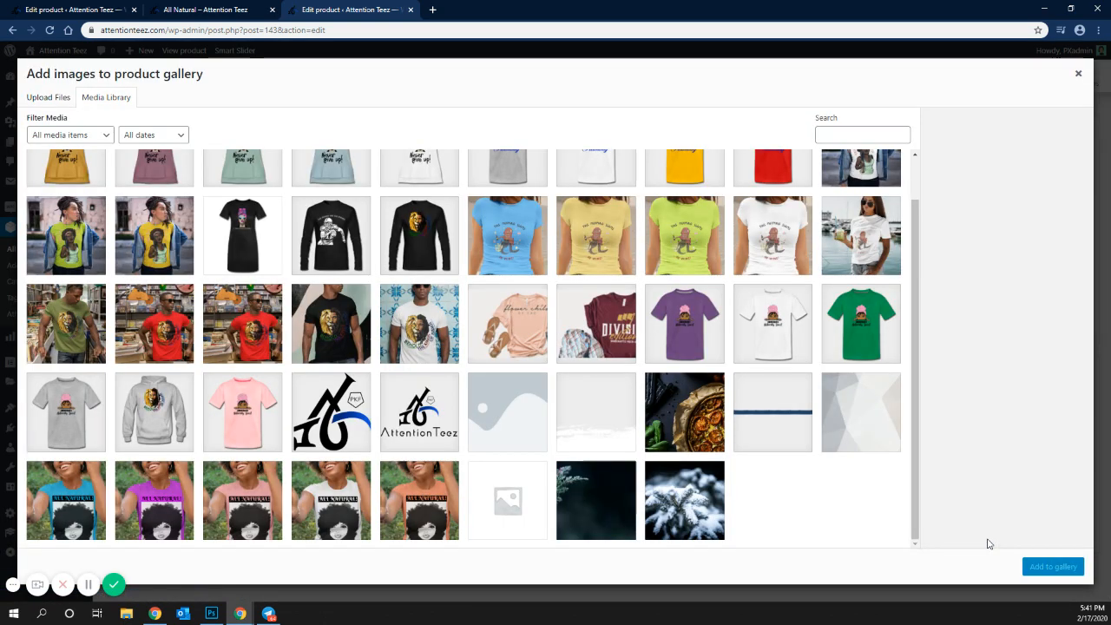
click(421, 498)
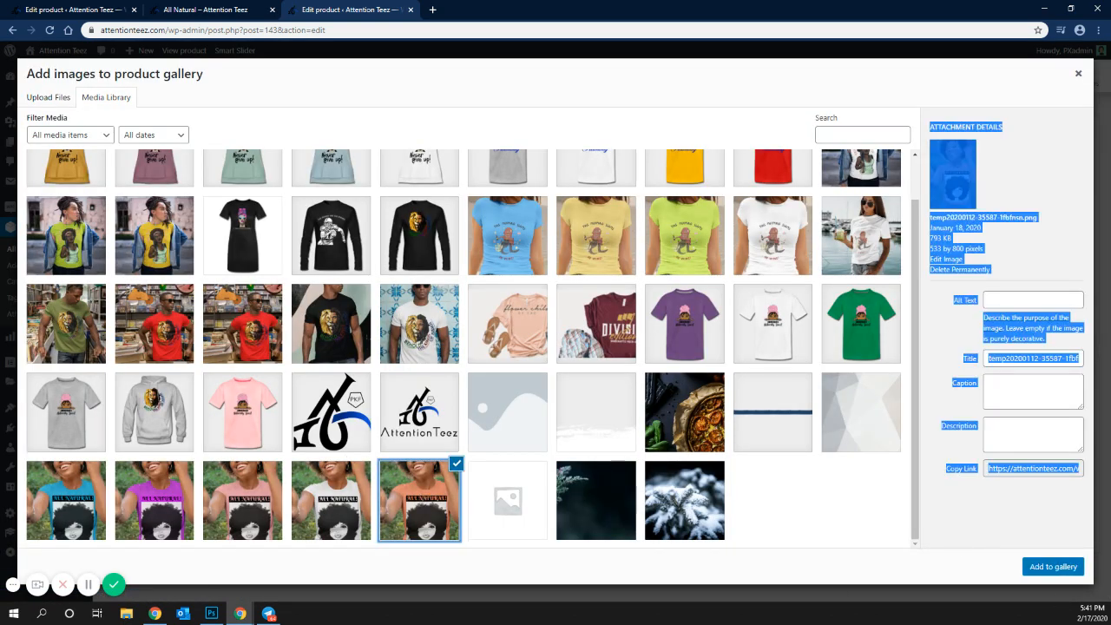
click(1051, 565)
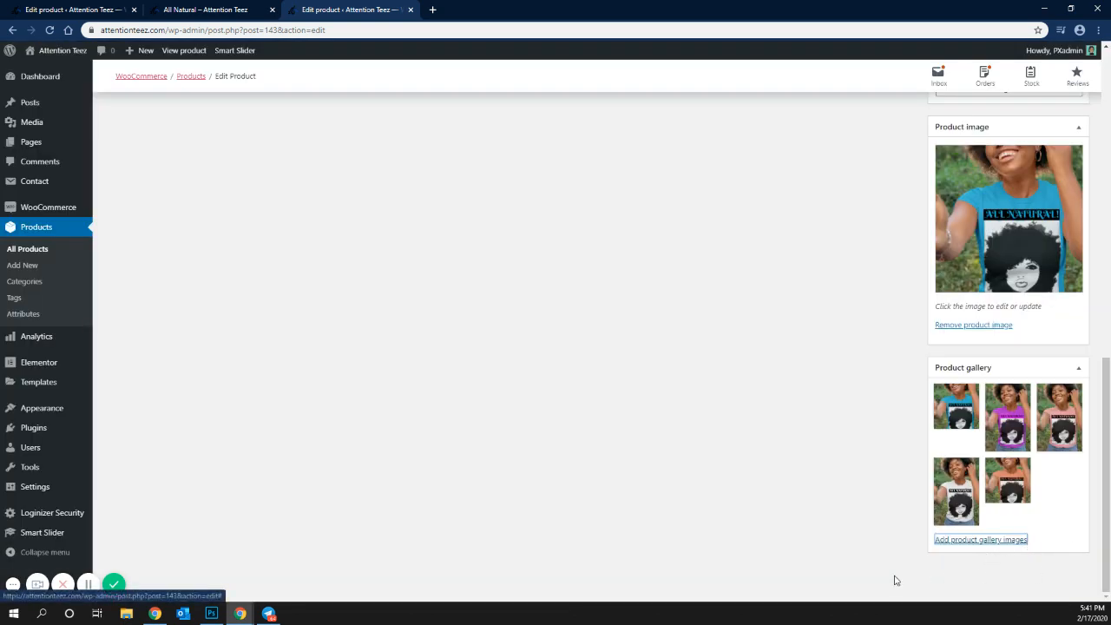
scroll(915, 524, up, 10)
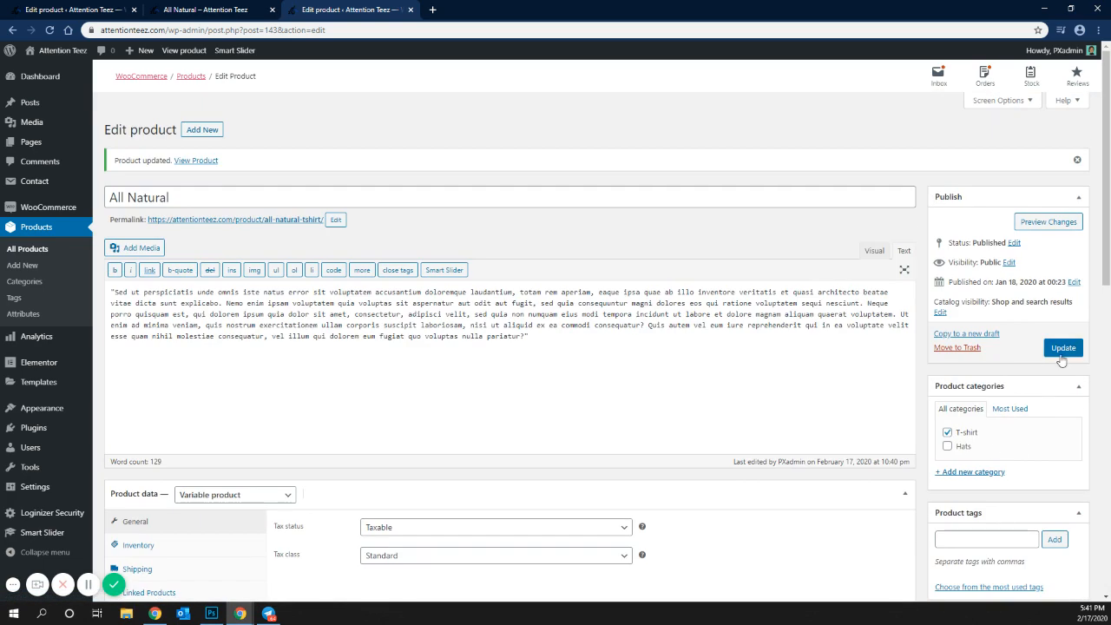
click(1062, 348)
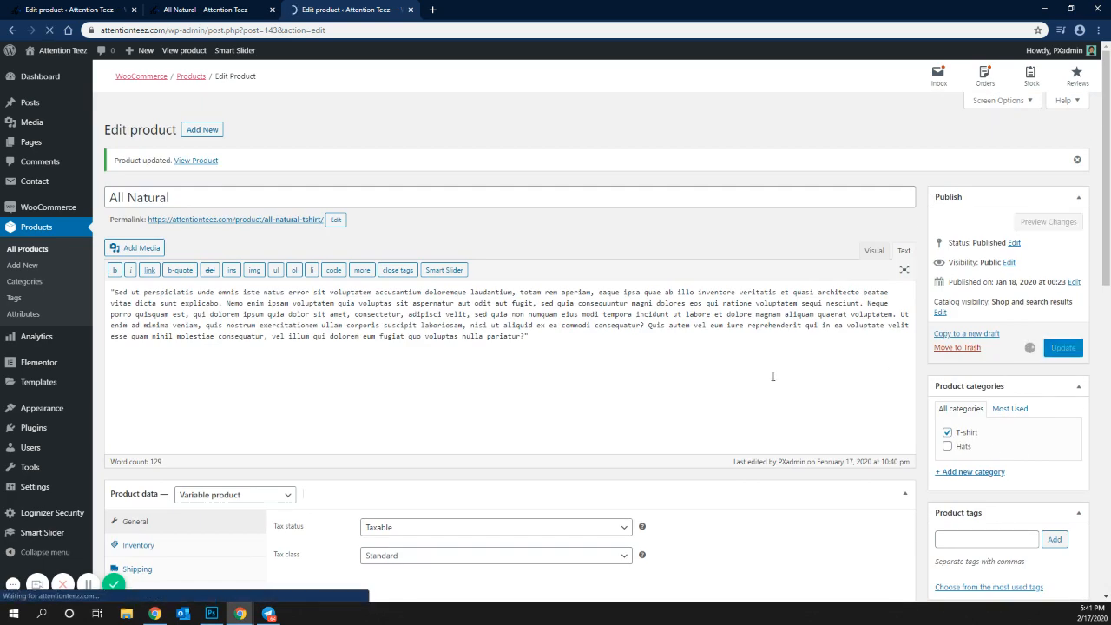
Open the product's live page from its permalink and select Color Orange and Size Small to check the variation image.
click(269, 221)
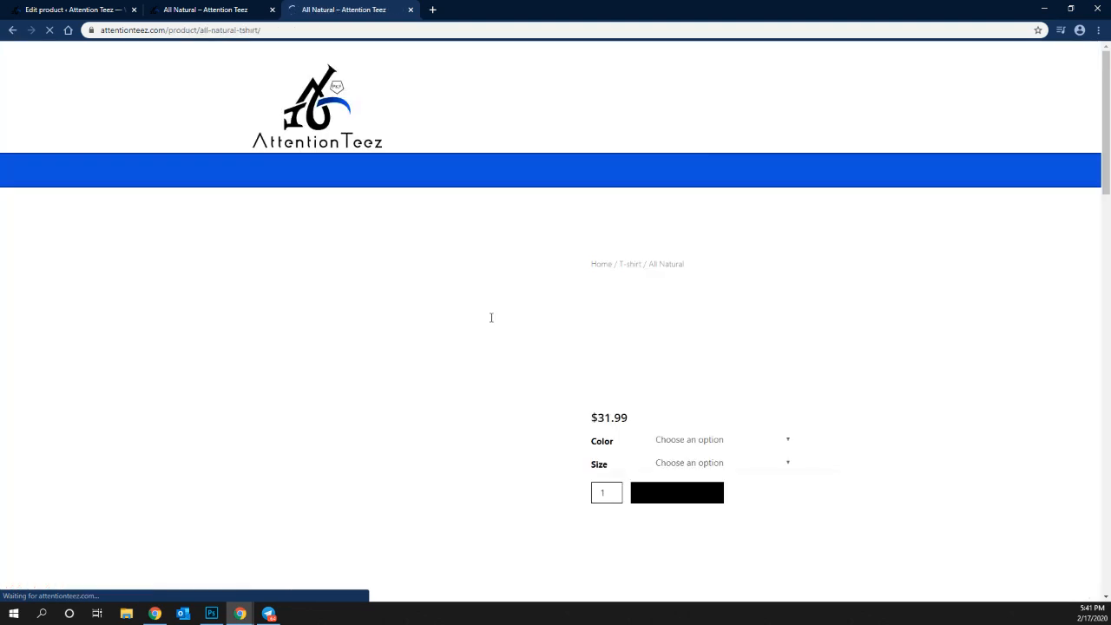
scroll(538, 330, down, 1)
click(673, 325)
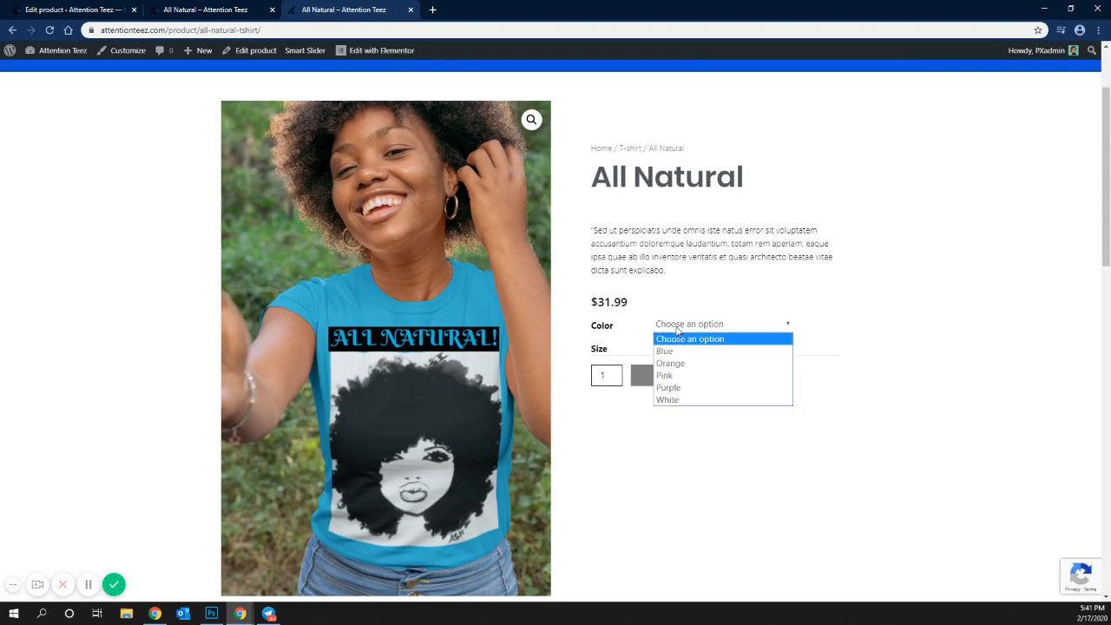
click(677, 364)
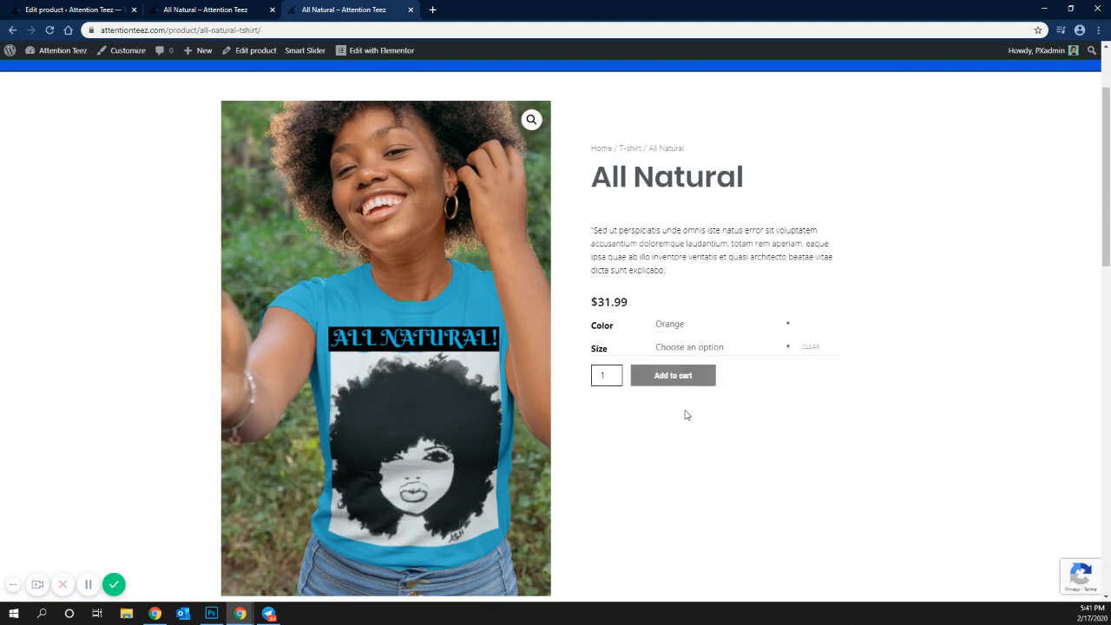
click(704, 347)
click(694, 372)
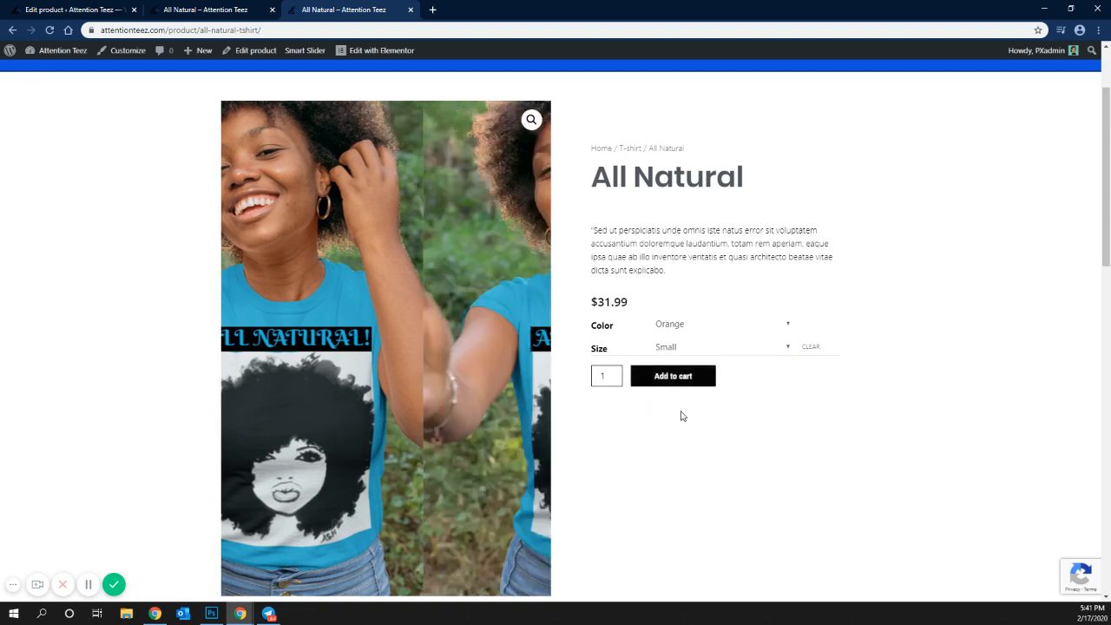
Switch the Color option to Pink, Purple and White in turn, checking the matching All Natural shirt image for each.
scroll(675, 425, down, 3)
scroll(673, 424, up, 3)
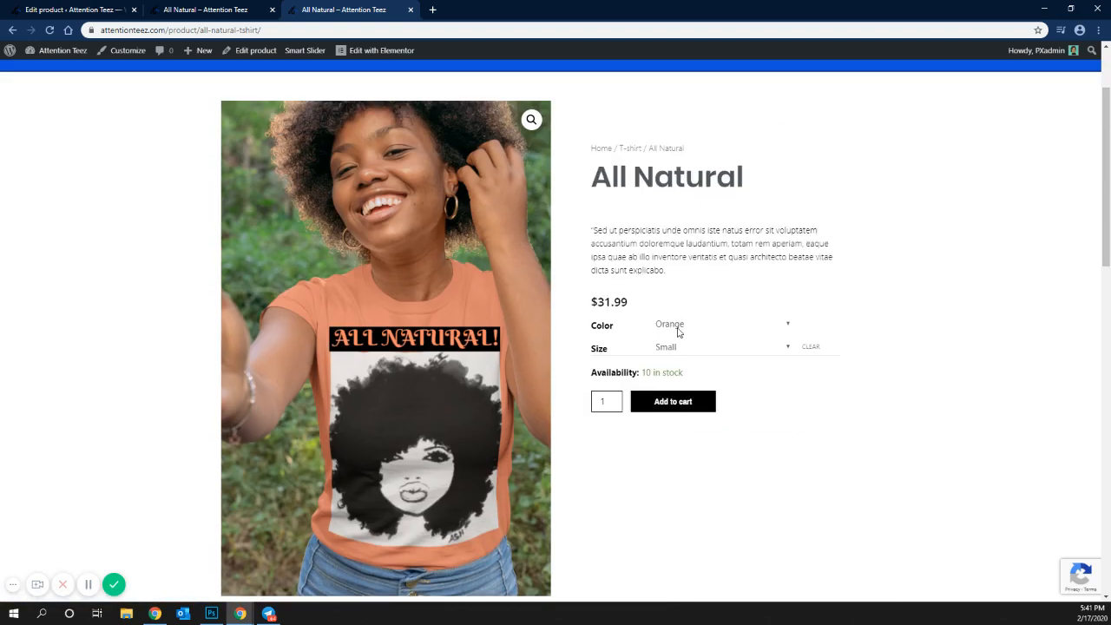
scroll(679, 325, down, 1)
scroll(679, 337, down, 1)
scroll(679, 337, up, 1)
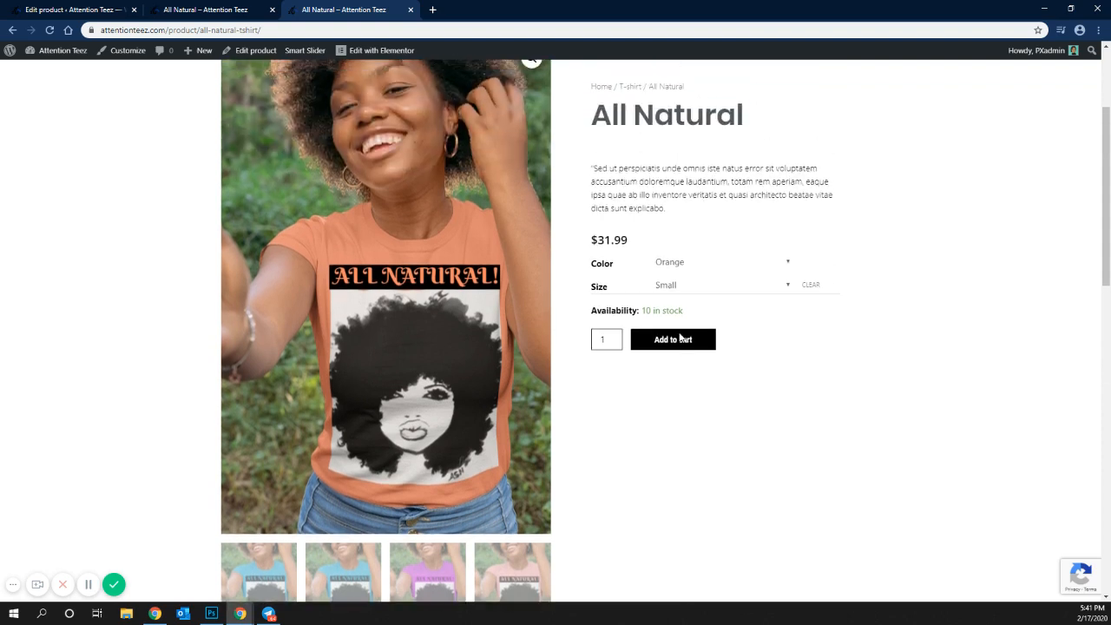
click(666, 268)
click(675, 318)
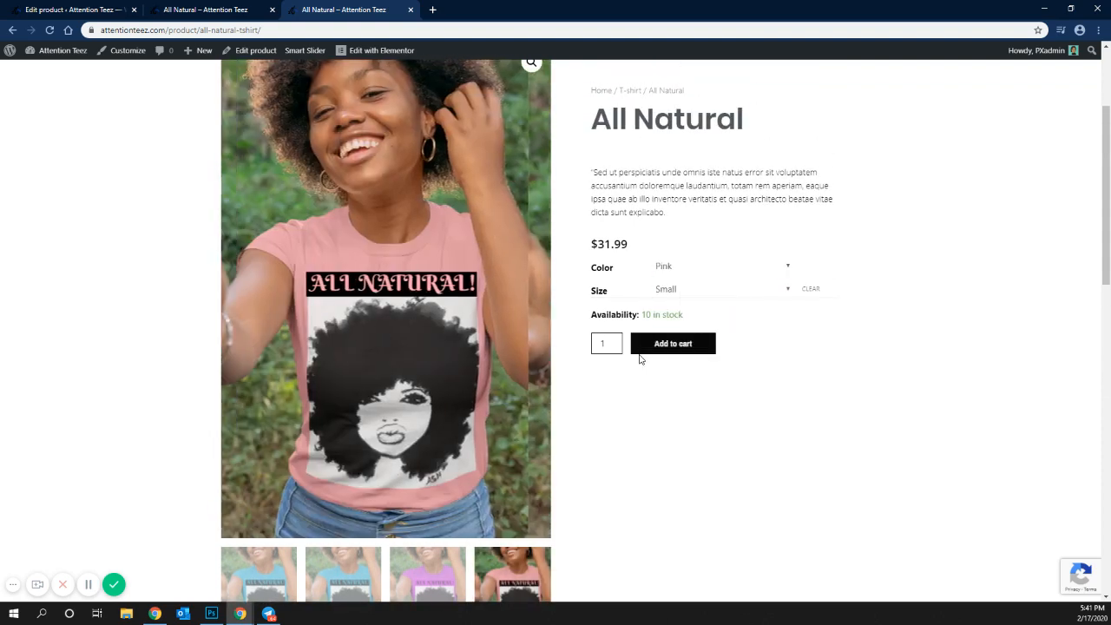
click(682, 266)
click(683, 332)
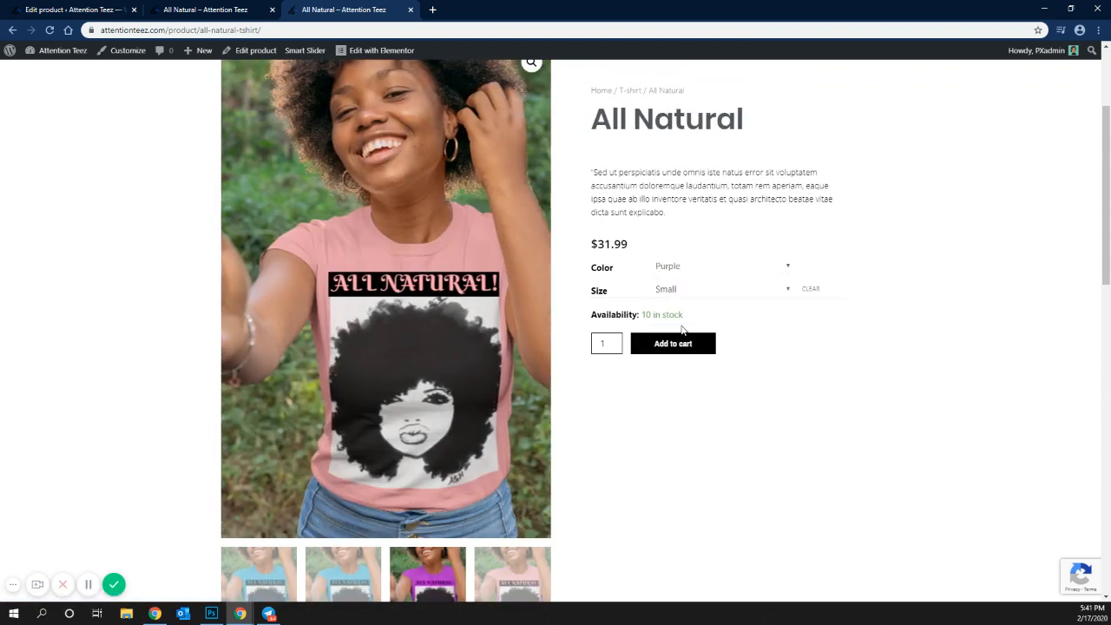
click(673, 274)
click(691, 340)
scroll(416, 338, down, 3)
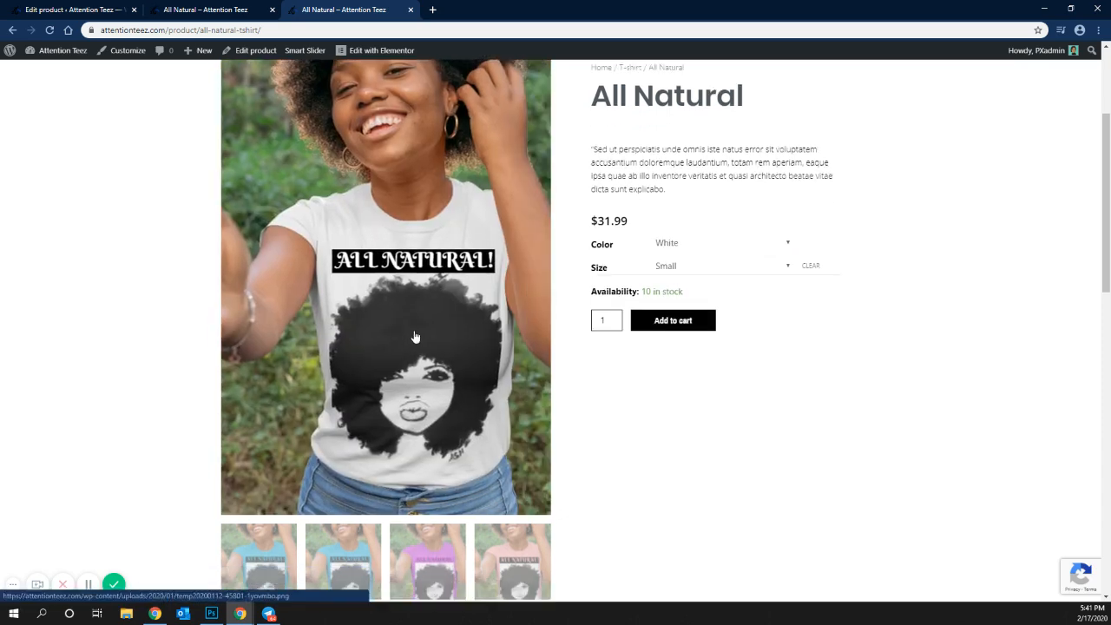
scroll(414, 336, up, 2)
scroll(415, 337, up, 3)
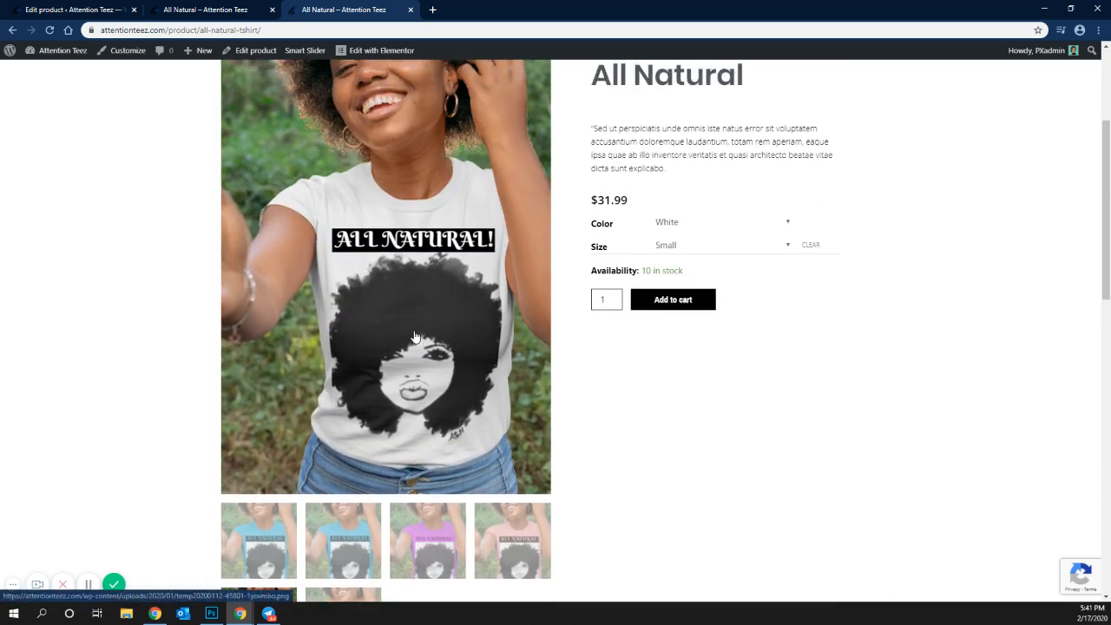
click(89, 583)
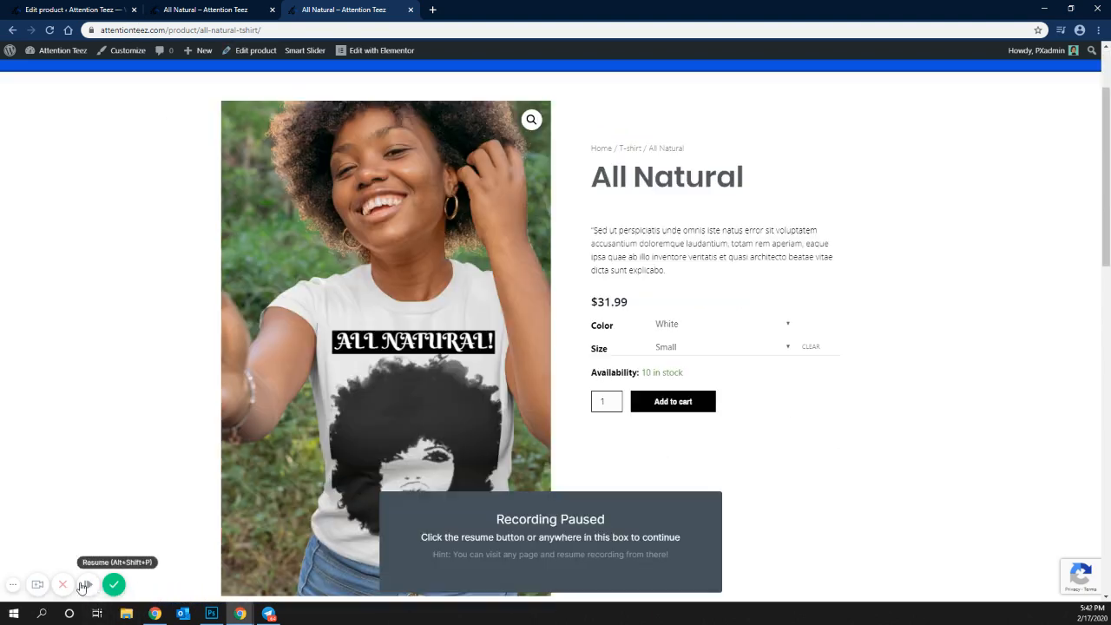
Review the available Size options for the White shirt, leaving the size selection as it is.
click(686, 349)
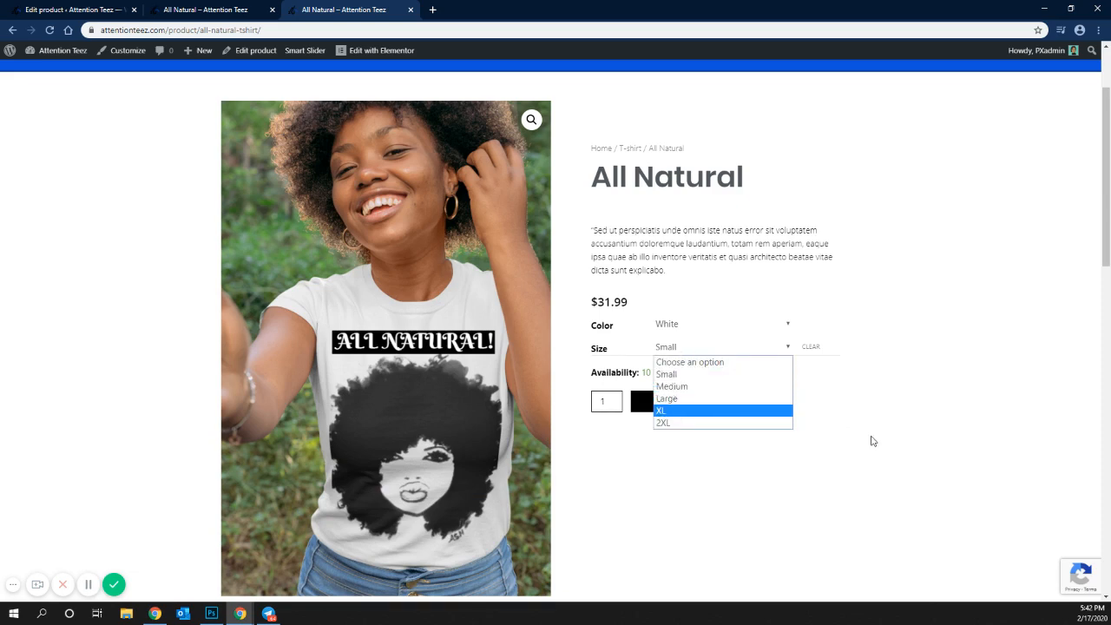
click(872, 442)
scroll(768, 482, up, 1)
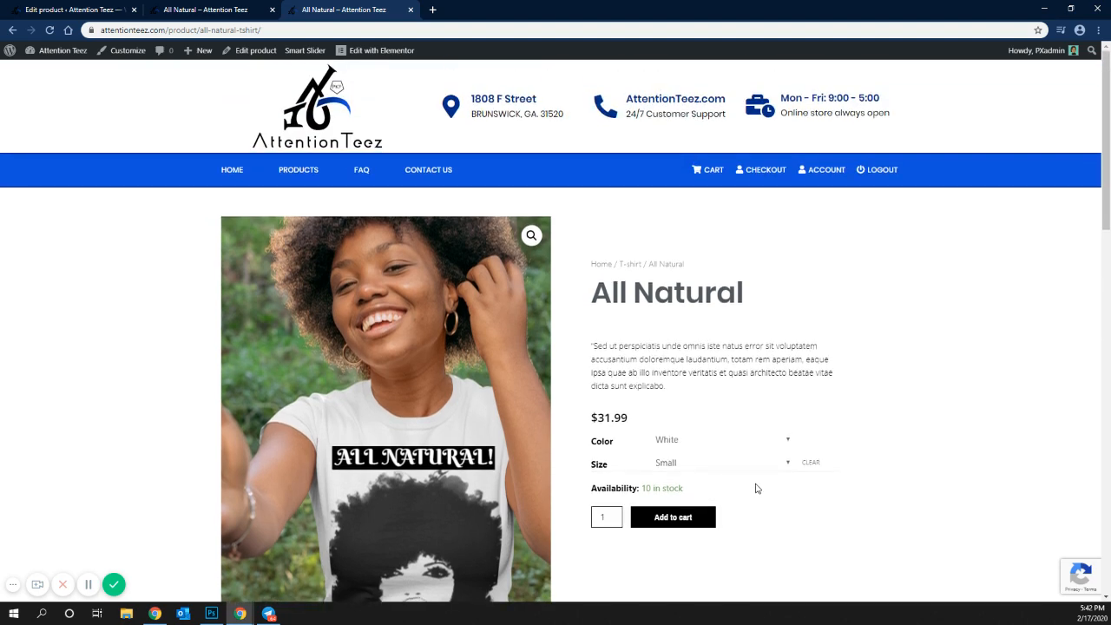